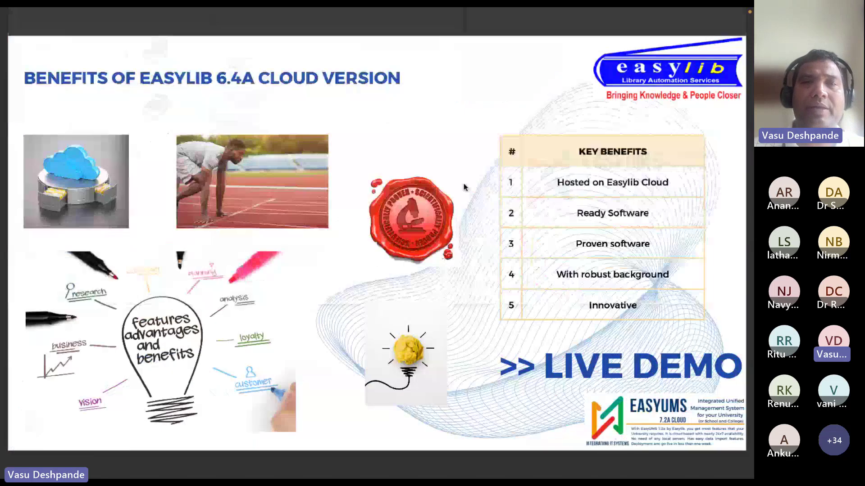
# Switch from the EasyLib 6.4A benefits slide deck to the Safari browser window
pyautogui.scroll(5, 465, 187)
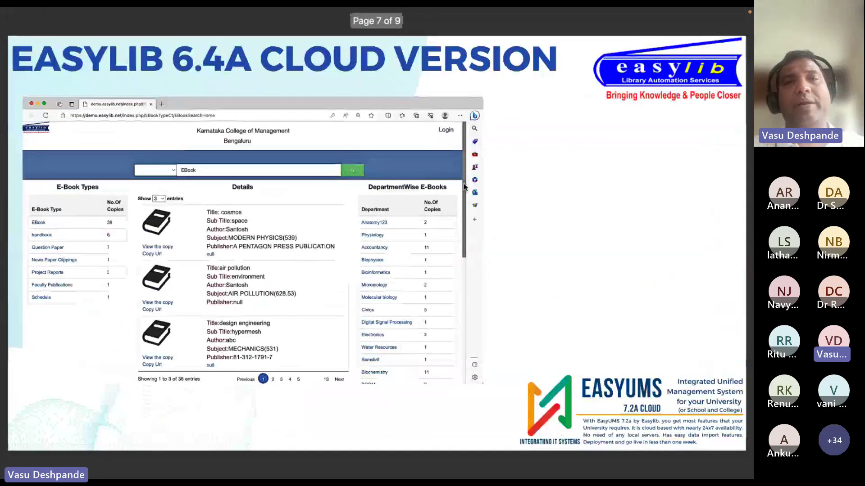
pyautogui.scroll(-5, 464, 186)
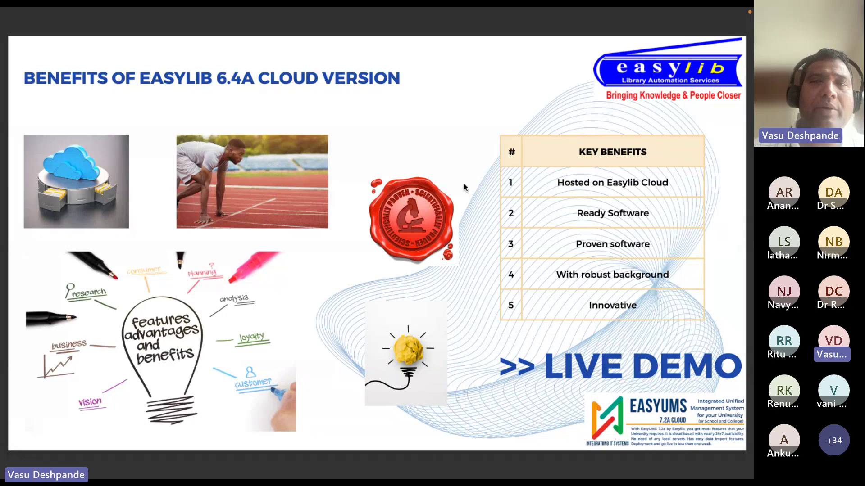
pyautogui.press('super+Tab')
pyautogui.press('super+Tab')
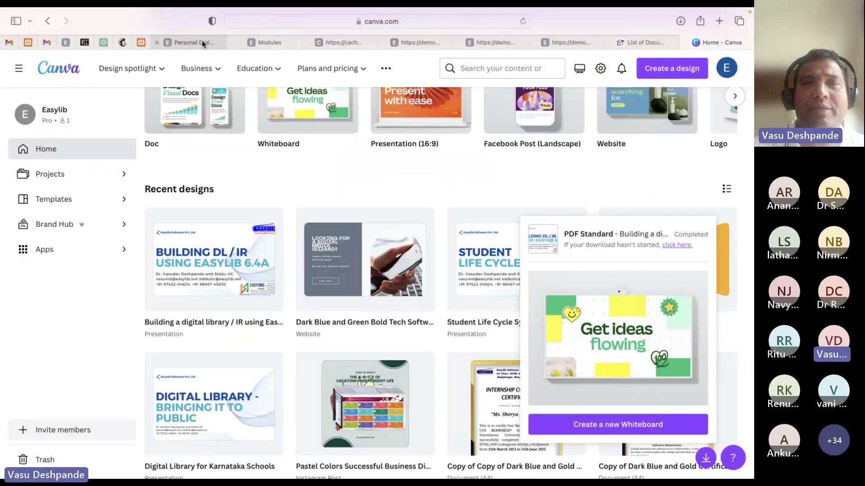
# From the Personal Digital Library tab, load demo.easylib.net in a new tab
pyautogui.click(201, 43)
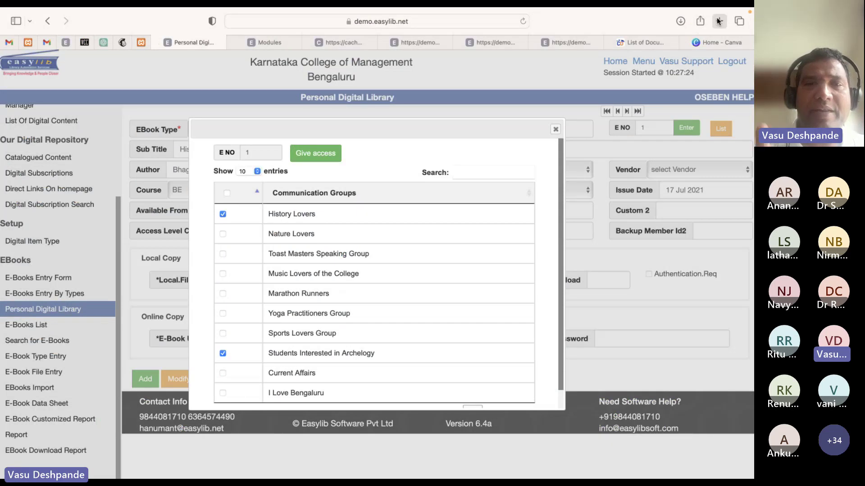
pyautogui.press('super+t')
pyautogui.write('demo')
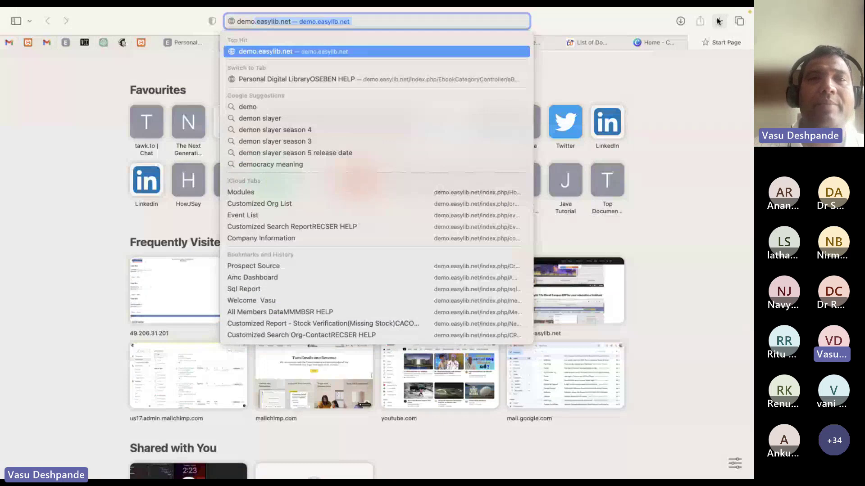
pyautogui.press('Return')
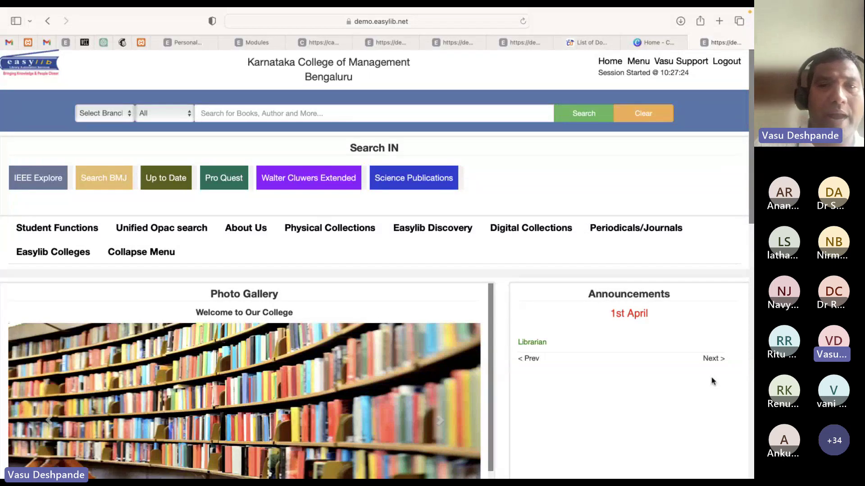
pyautogui.scroll(-2, 418, 345)
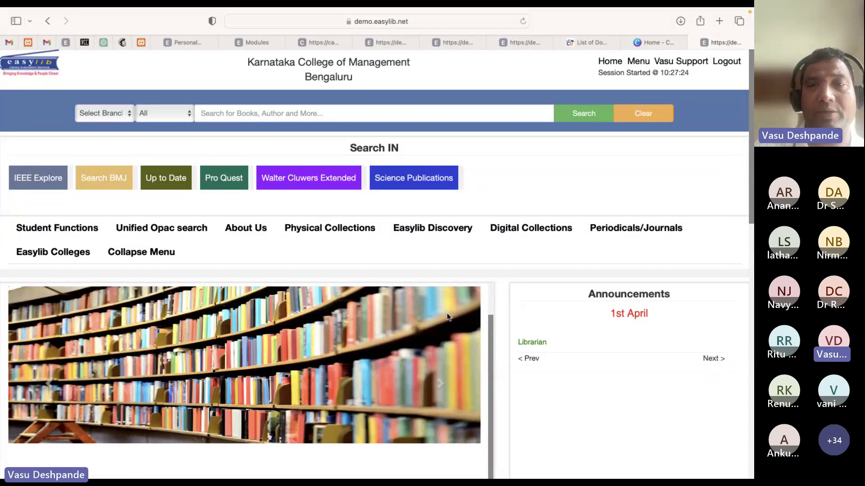
pyautogui.scroll(-3, 499, 255)
pyautogui.scroll(3, 499, 255)
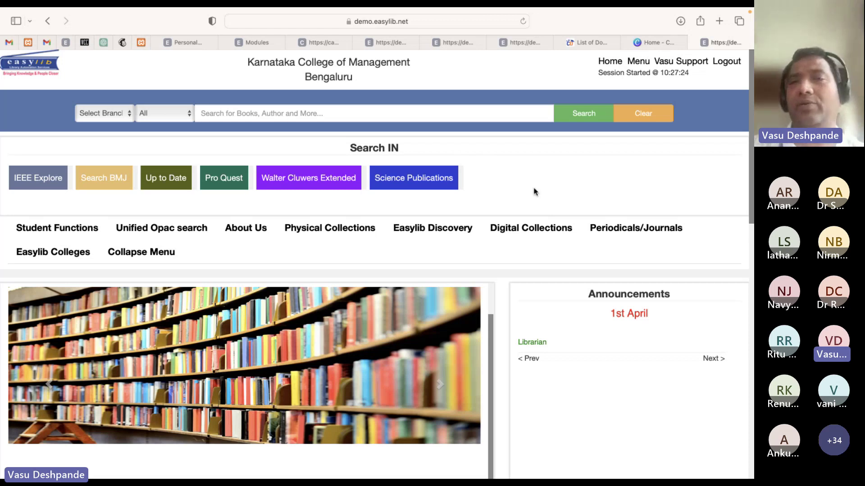
# Browse the SDUAHER, Sikkim Manipal, AMC and Madhava Kripa portals, then return to the Edge demo
pyautogui.press('super+Tab')
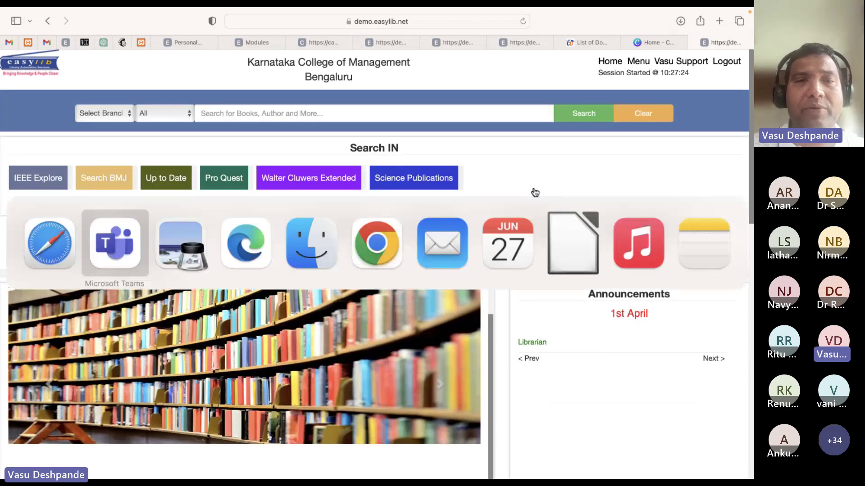
pyautogui.press('super+Tab')
pyautogui.press('super+Tab')
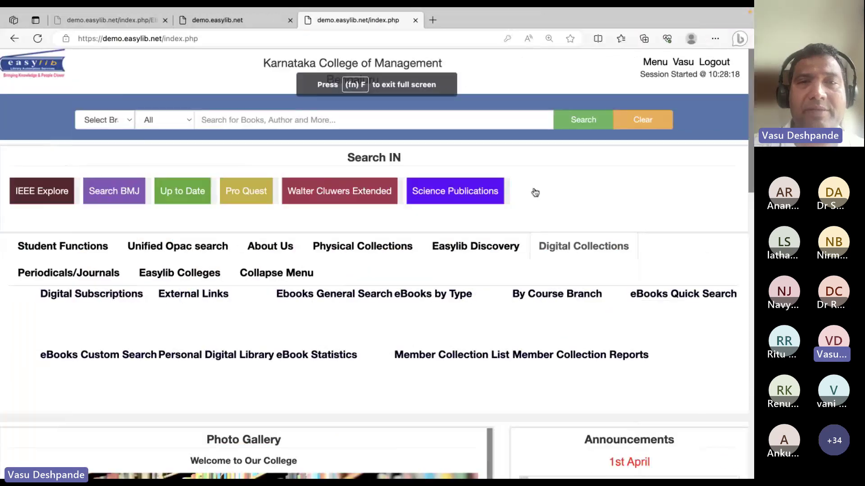
pyautogui.press('super+Tab')
pyautogui.press('super+Tab')
pyautogui.press('super+Tab')
pyautogui.press('super+Tab')
pyautogui.press('super+Tab')
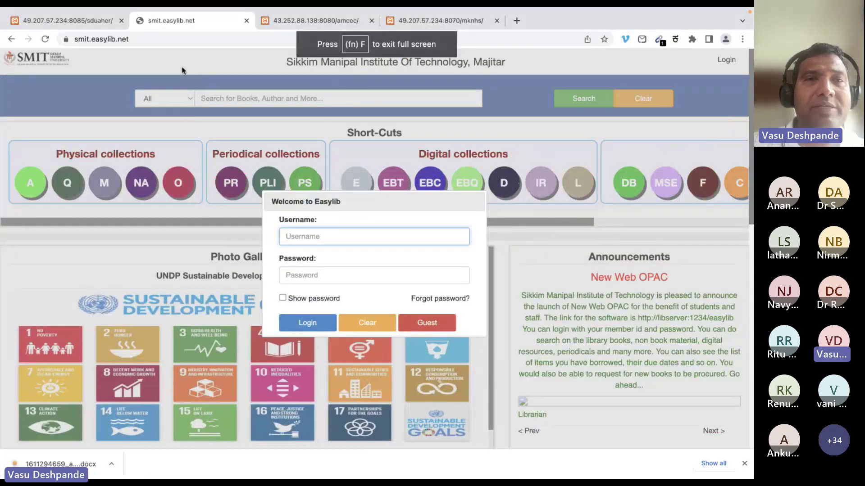
pyautogui.click(58, 18)
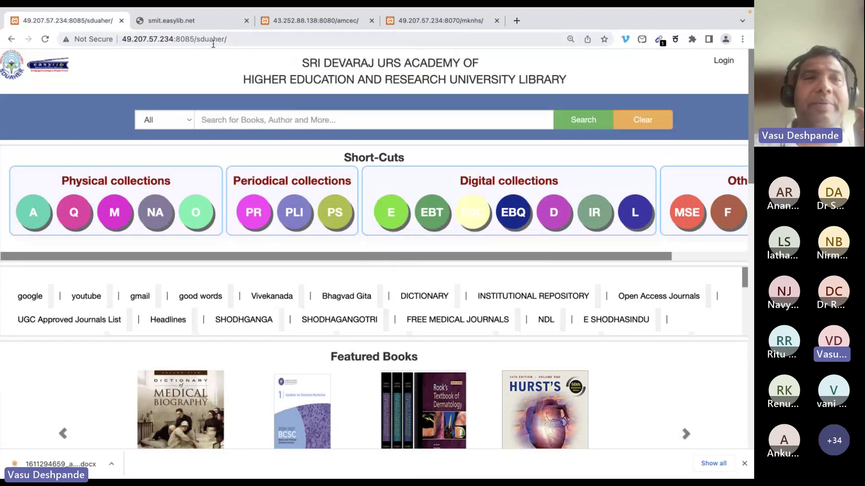
pyautogui.click(183, 22)
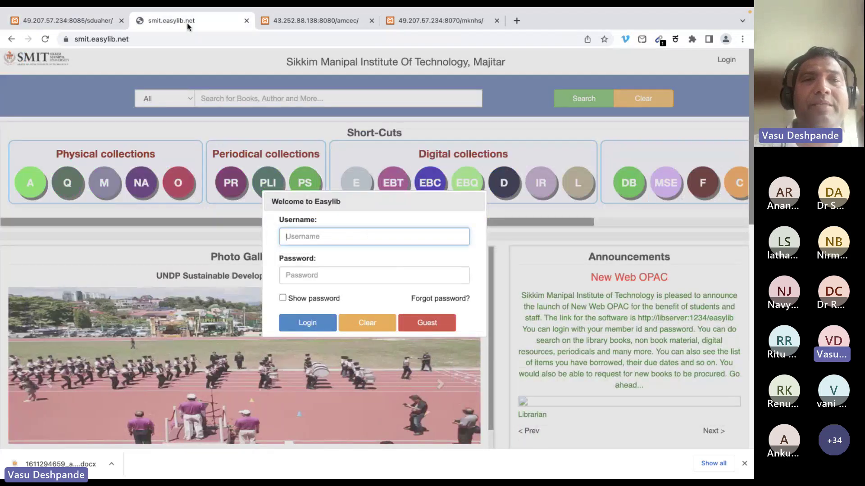
pyautogui.click(300, 28)
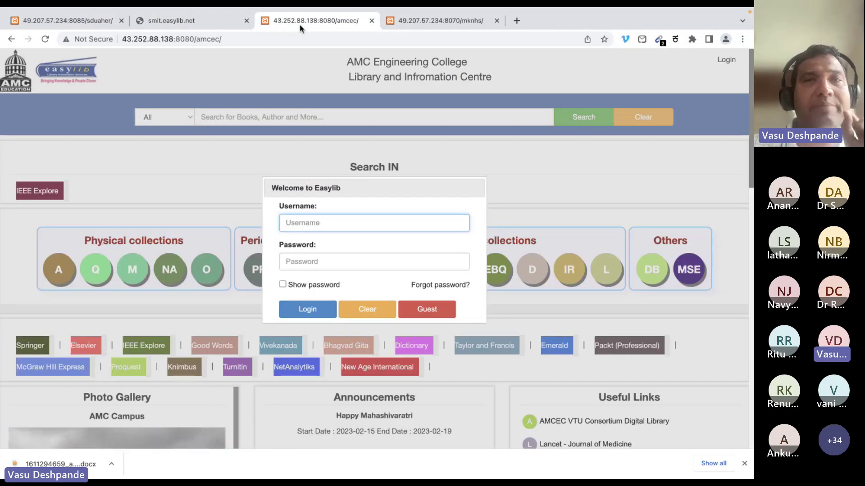
pyautogui.click(412, 20)
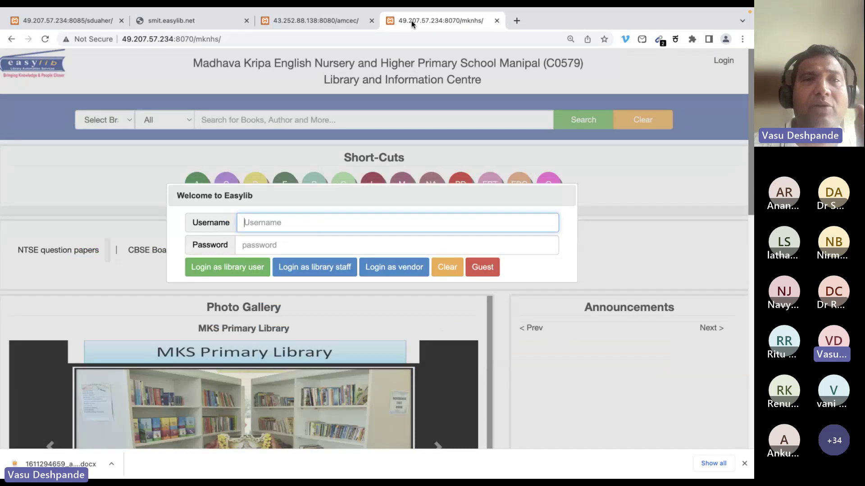
pyautogui.click(326, 20)
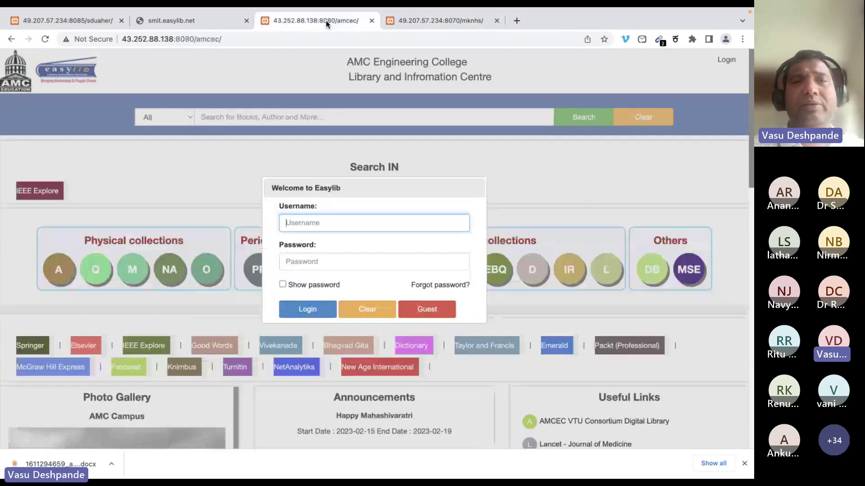
pyautogui.hotkey('ctrl', 'Left')
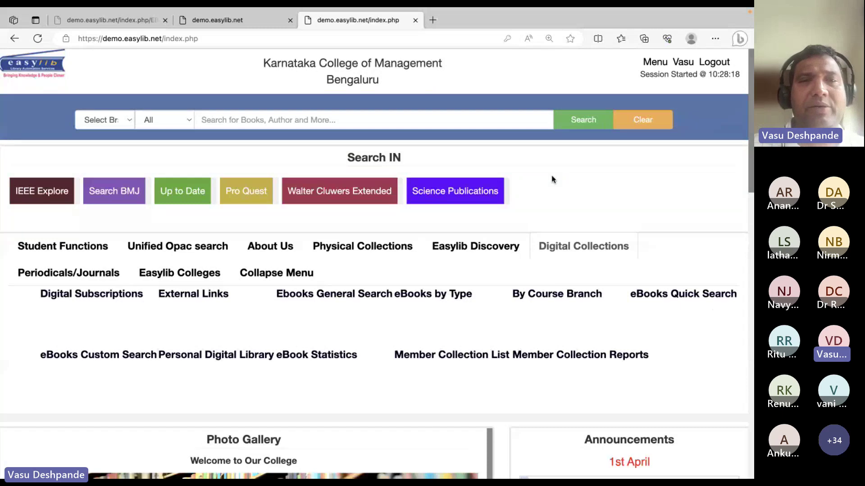
# Collapse Digital Collections and check the Select Branch and search-field dropdown options
pyautogui.click(303, 280)
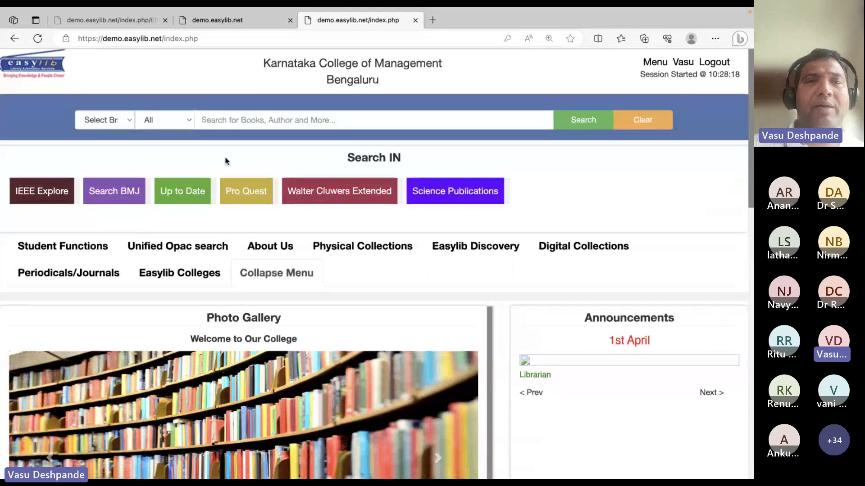
pyautogui.click(129, 120)
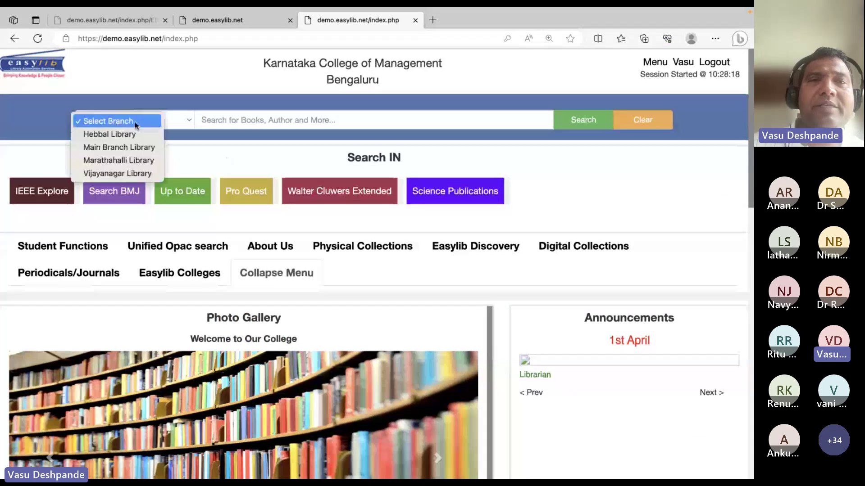
pyautogui.click(178, 122)
pyautogui.click(177, 120)
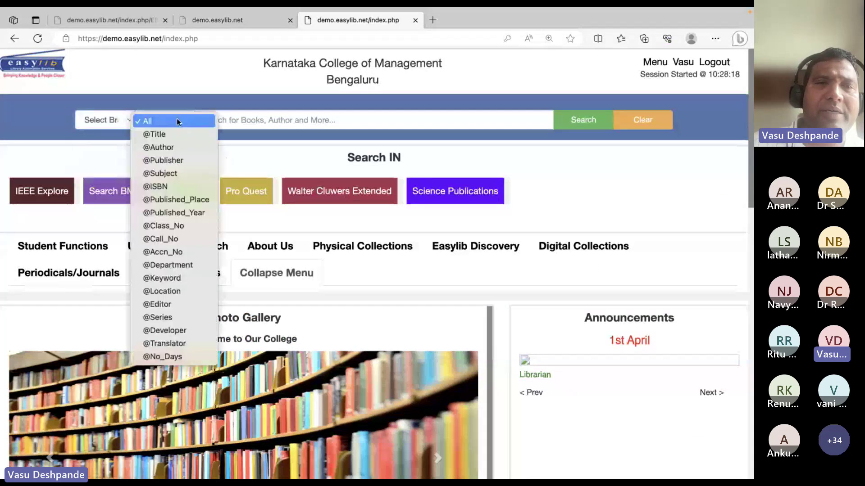
pyautogui.rightClick(327, 120)
pyautogui.press('Escape')
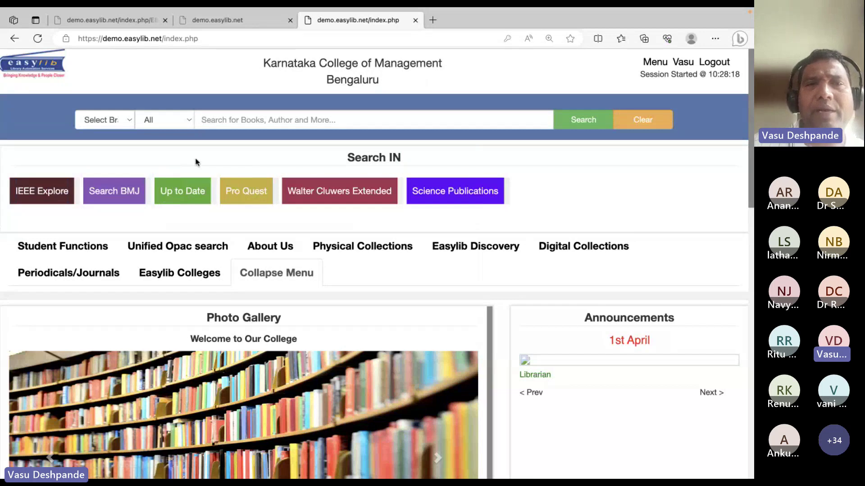
# Look at the Student Functions and Unified Opac search sections, then collapse the menu
pyautogui.click(65, 249)
pyautogui.click(168, 249)
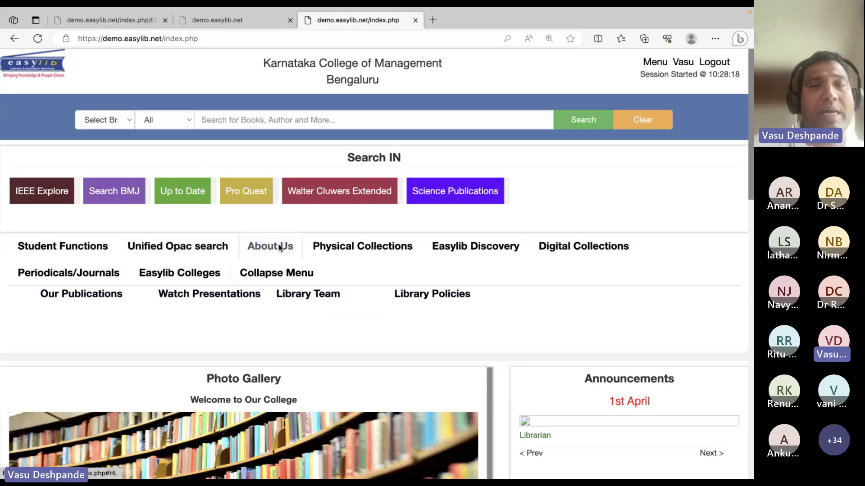
pyautogui.moveTo(551, 248)
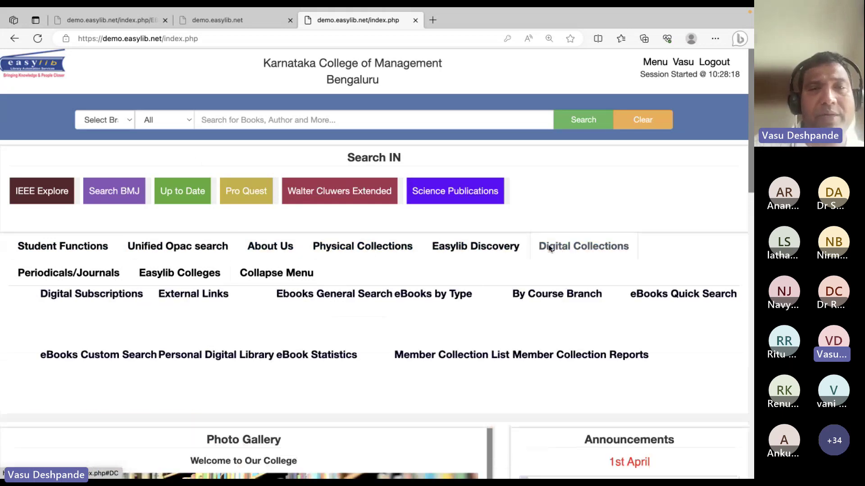
pyautogui.click(293, 271)
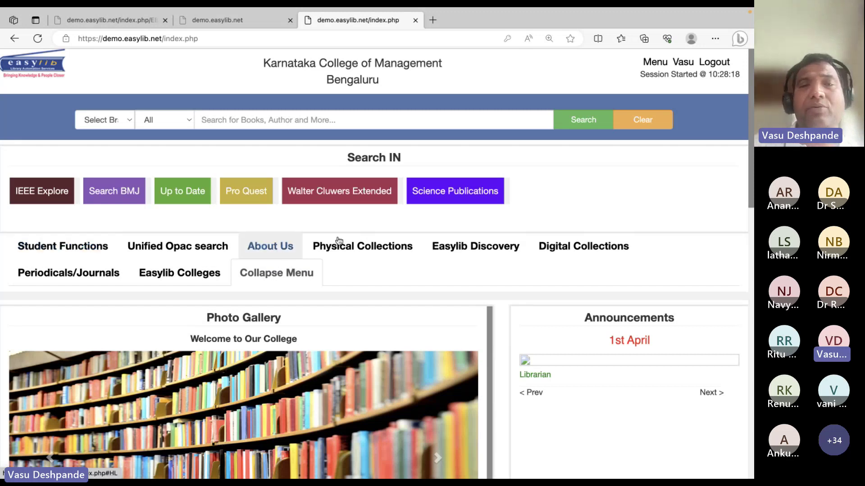
pyautogui.scroll(-3, 551, 266)
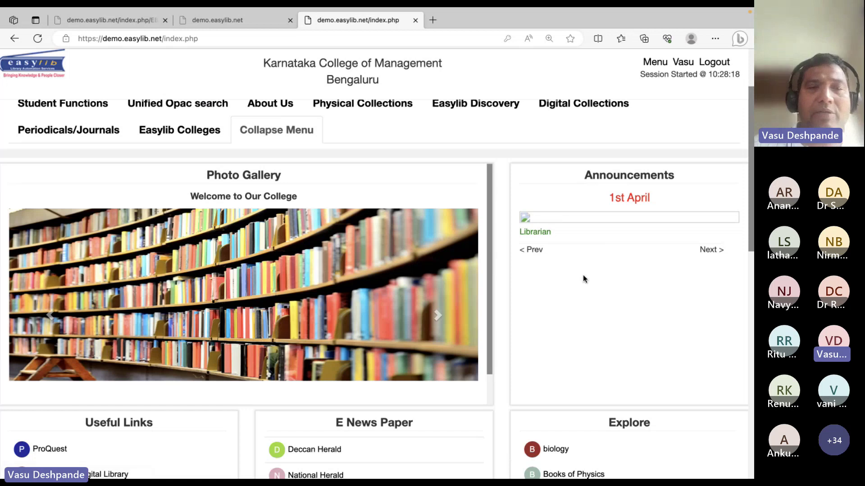
pyautogui.scroll(-1, 582, 275)
pyautogui.scroll(-4, 576, 290)
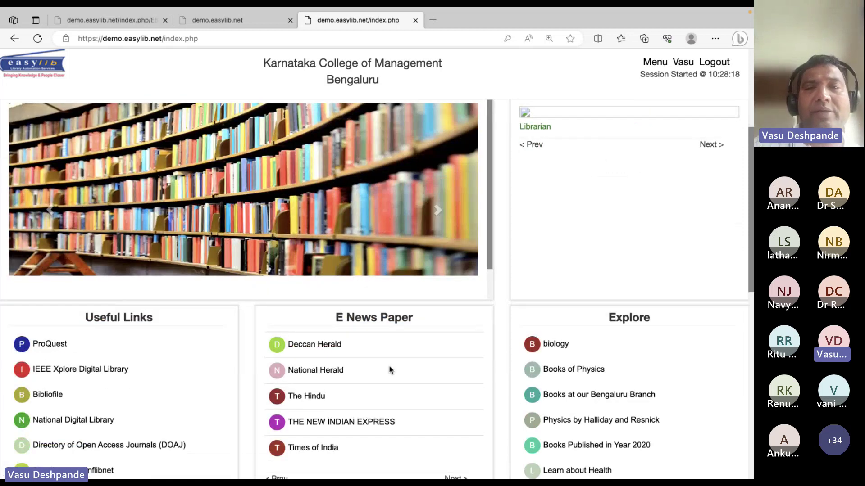
pyautogui.scroll(-4, 390, 369)
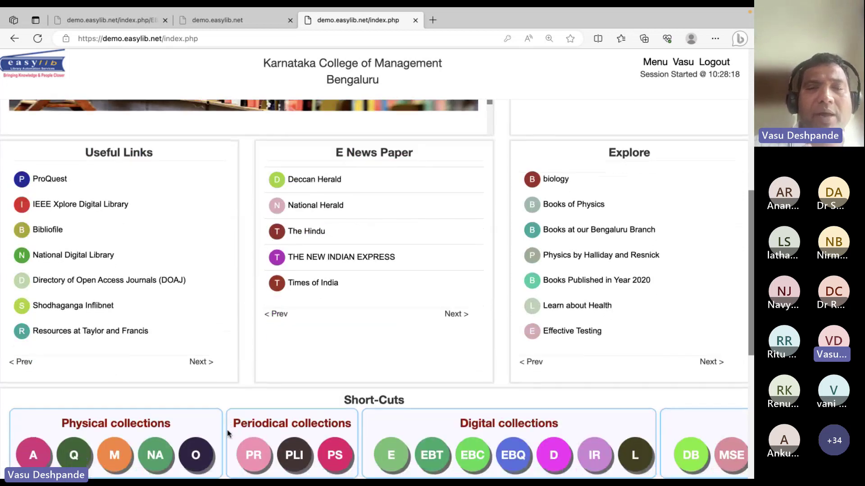
pyautogui.scroll(-2, 228, 432)
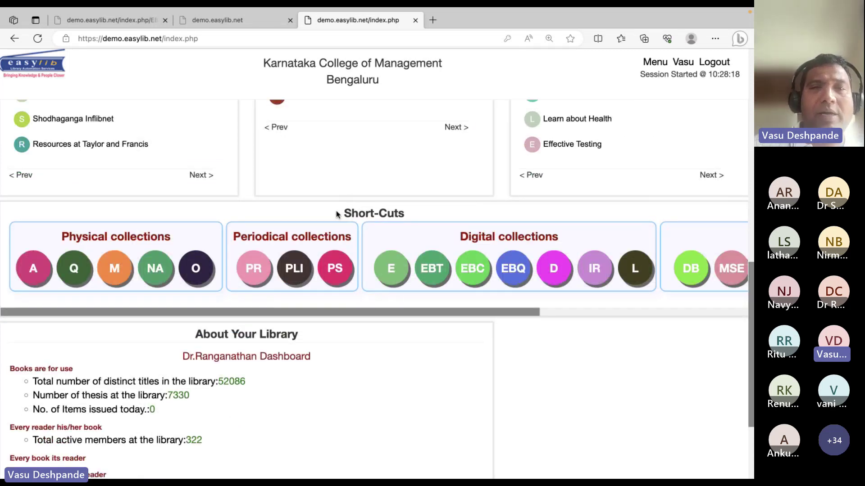
pyautogui.hscroll(6, 495, 292)
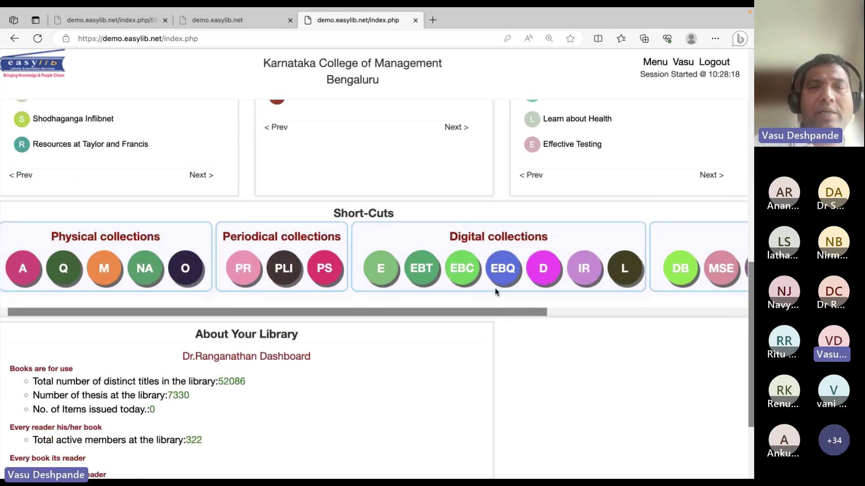
pyautogui.hscroll(-6, 495, 292)
pyautogui.scroll(10, 495, 292)
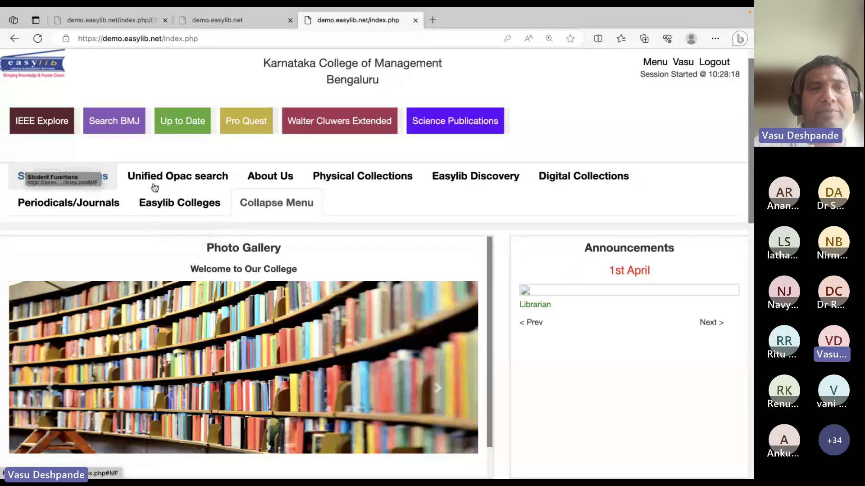
pyautogui.scroll(-10, 469, 381)
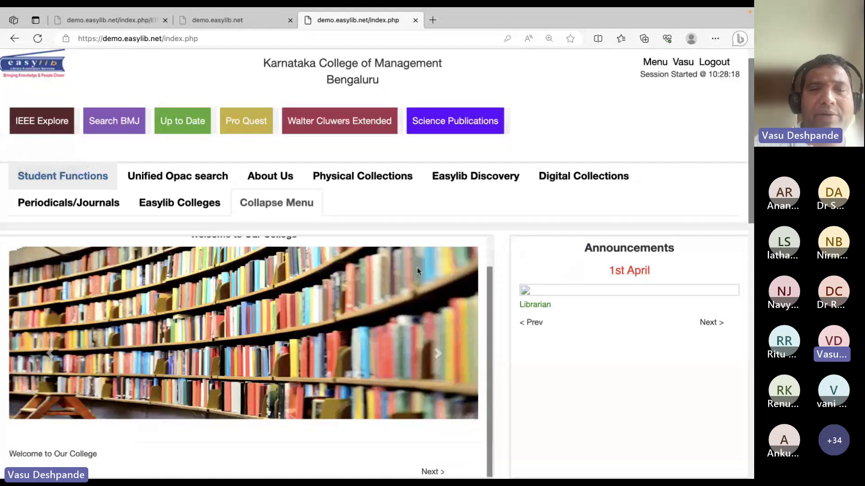
pyautogui.scroll(10, 469, 381)
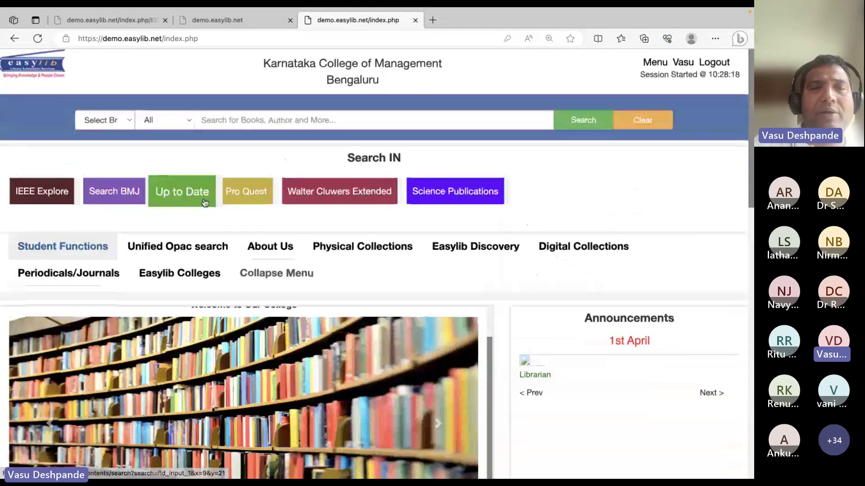
pyautogui.scroll(-1, 180, 189)
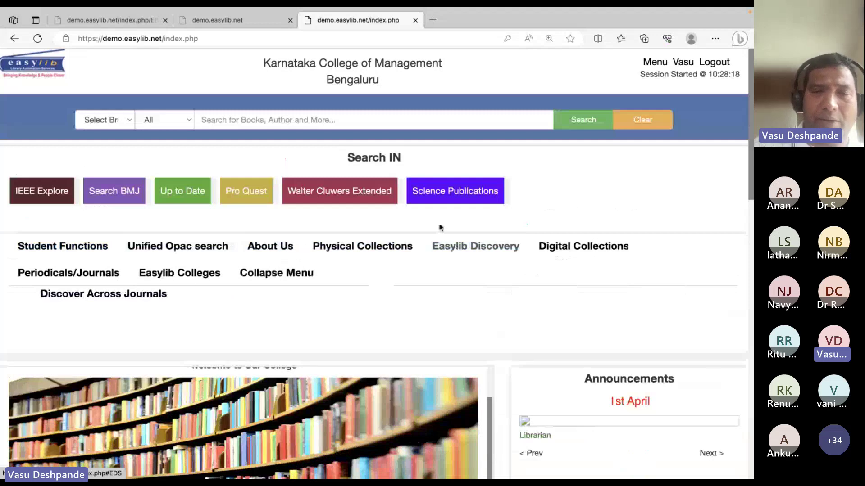
pyautogui.scroll(-10, 566, 237)
pyautogui.scroll(-4, 566, 239)
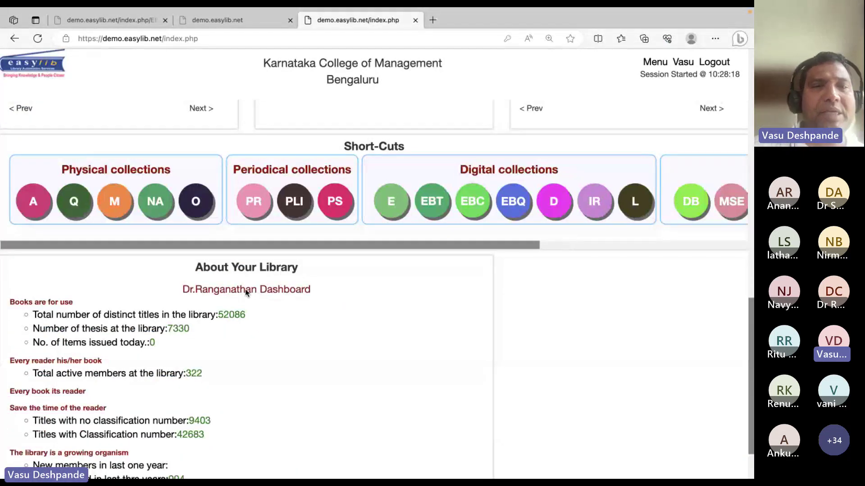
pyautogui.moveTo(193, 260); pyautogui.dragTo(244, 388)
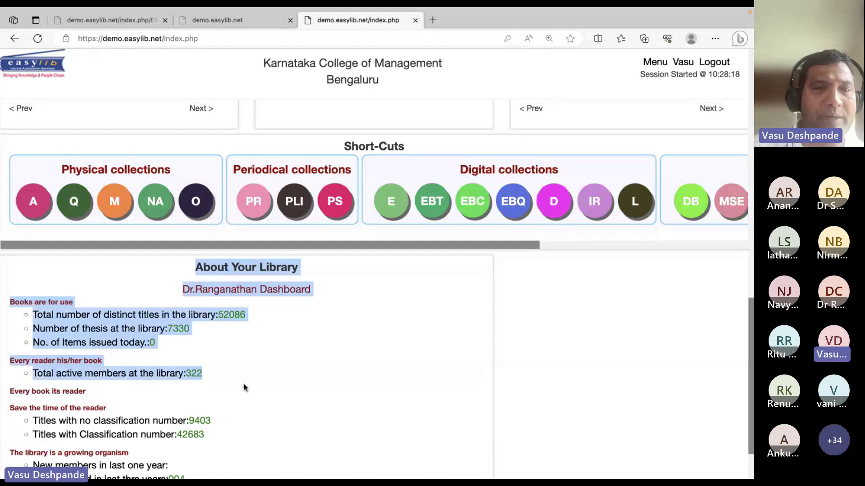
pyautogui.click(347, 436)
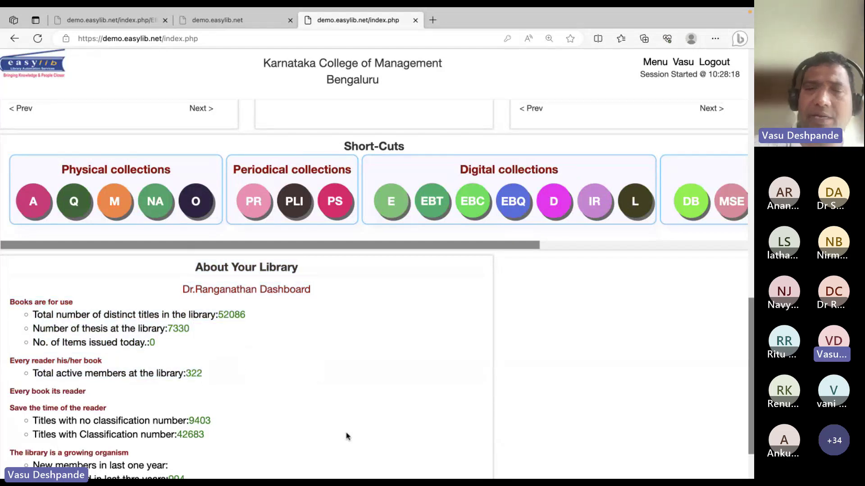
pyautogui.scroll(-3, 347, 436)
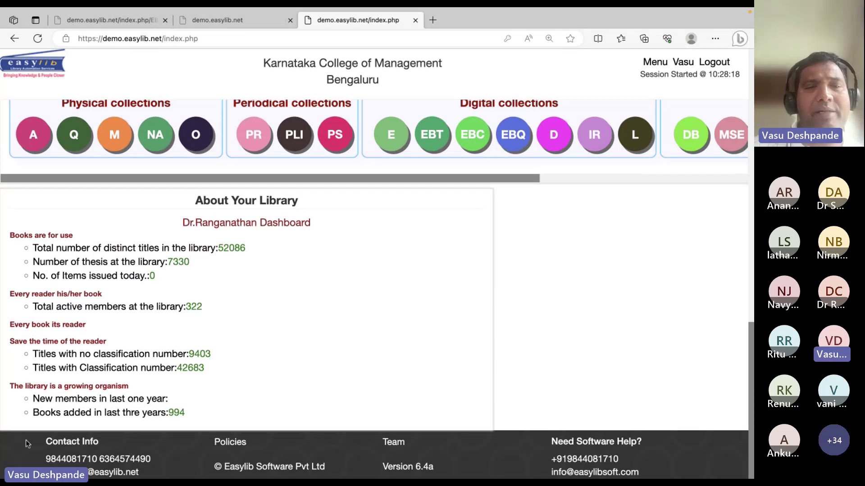
pyautogui.scroll(5, 577, 323)
pyautogui.scroll(5, 577, 324)
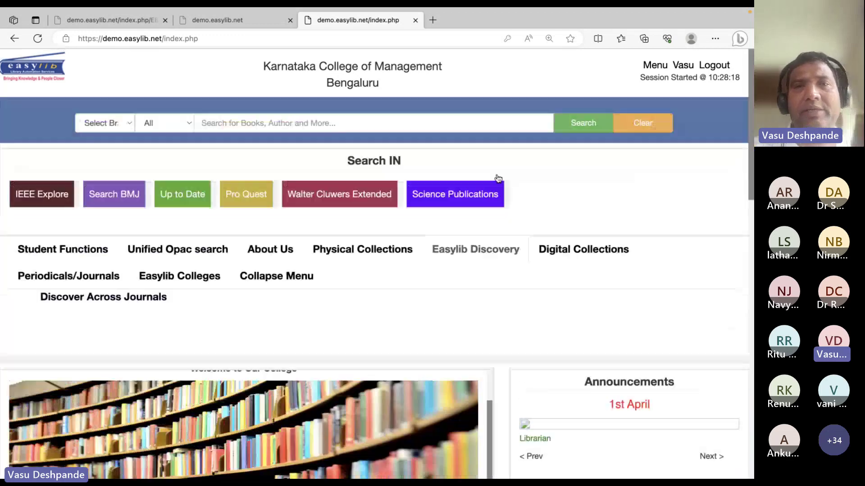
pyautogui.moveTo(167, 35)
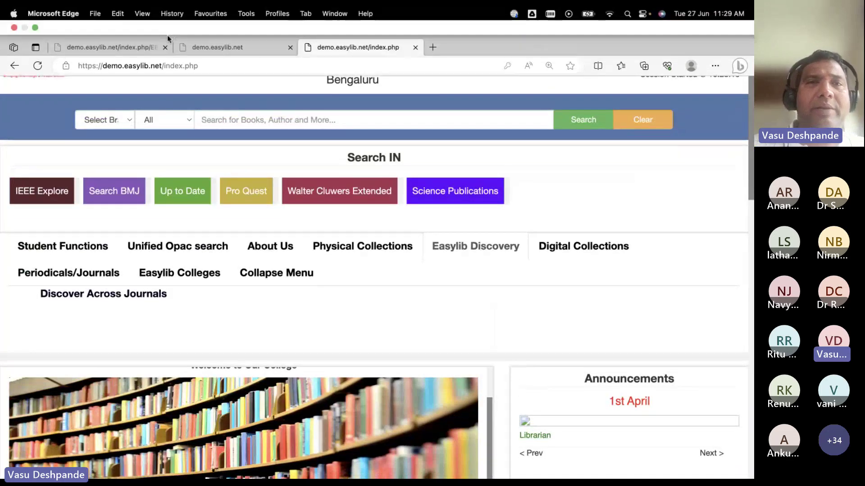
# Review the e-book types and physics search tabs, then log out on the college home page
pyautogui.click(137, 53)
pyautogui.click(221, 49)
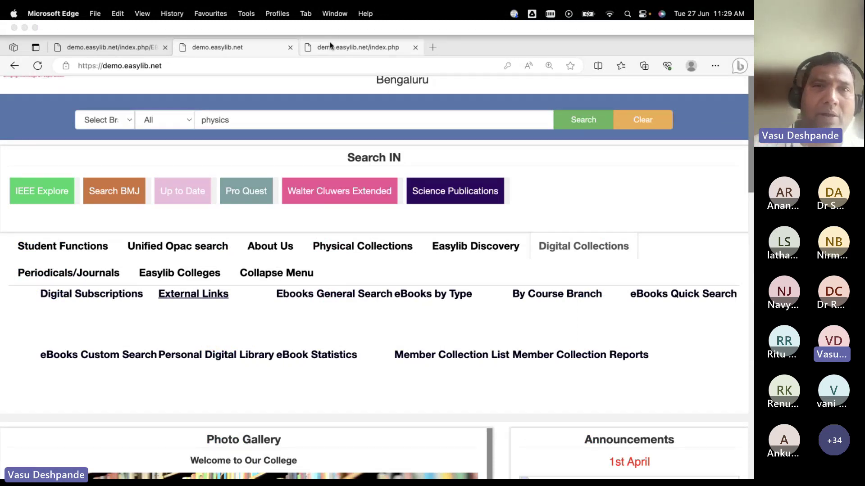
pyautogui.click(141, 48)
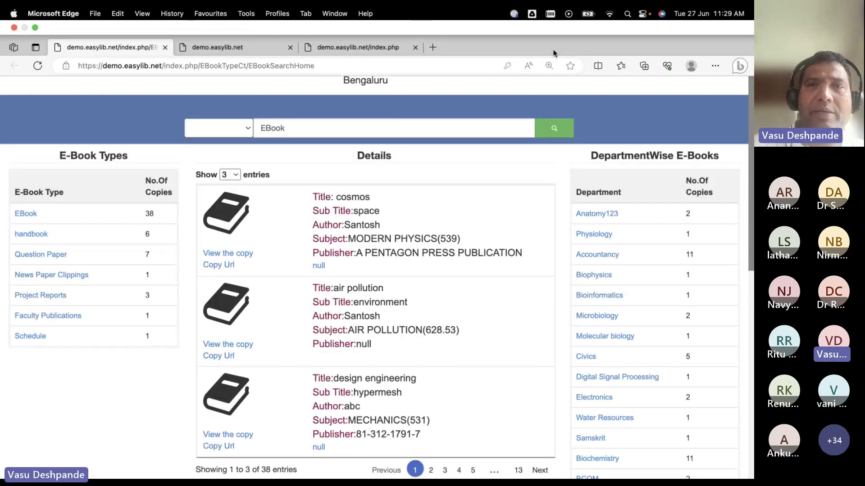
pyautogui.click(371, 47)
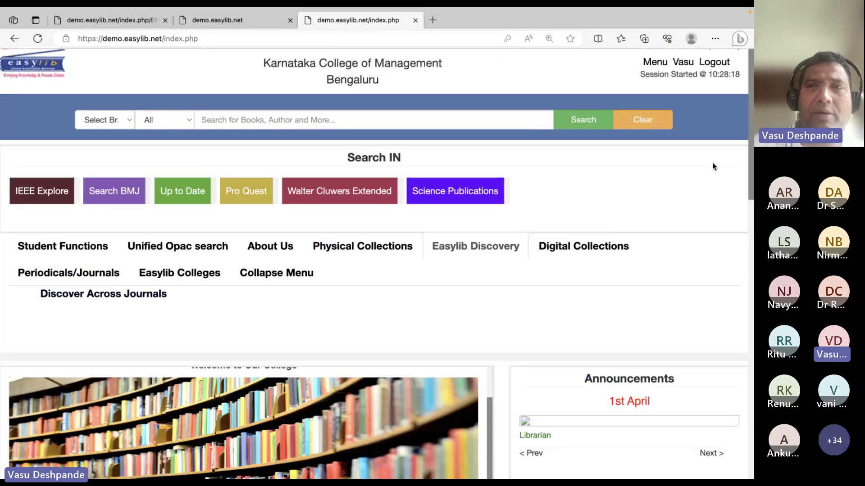
pyautogui.click(714, 62)
# Close the e-book search tab and the other extra tab
pyautogui.click(159, 22)
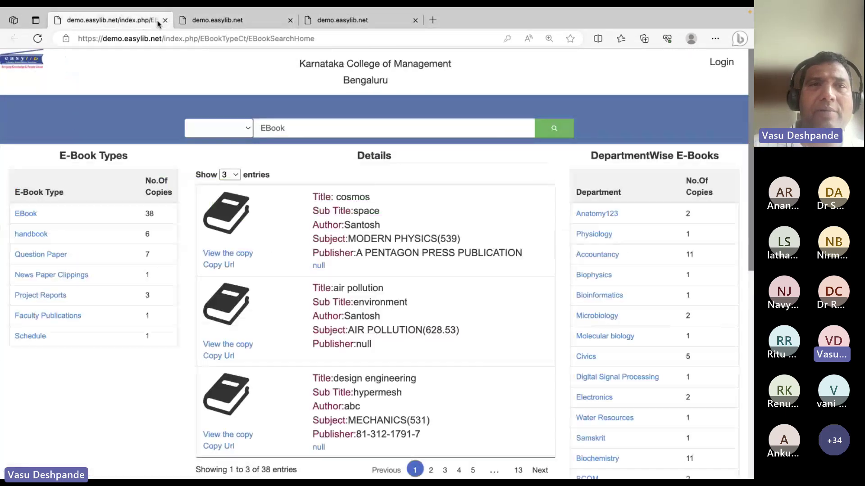
pyautogui.click(165, 19)
pyautogui.click(164, 20)
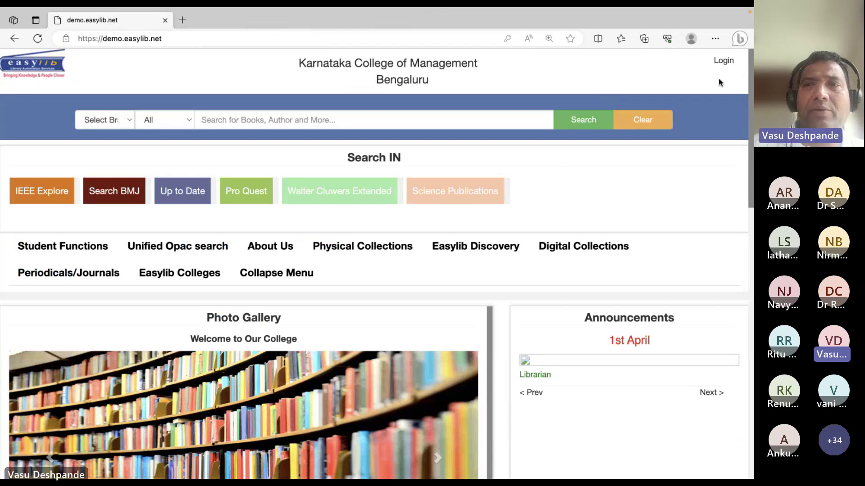
# Log in as a Member using the autofilled member ID and password
pyautogui.click(722, 60)
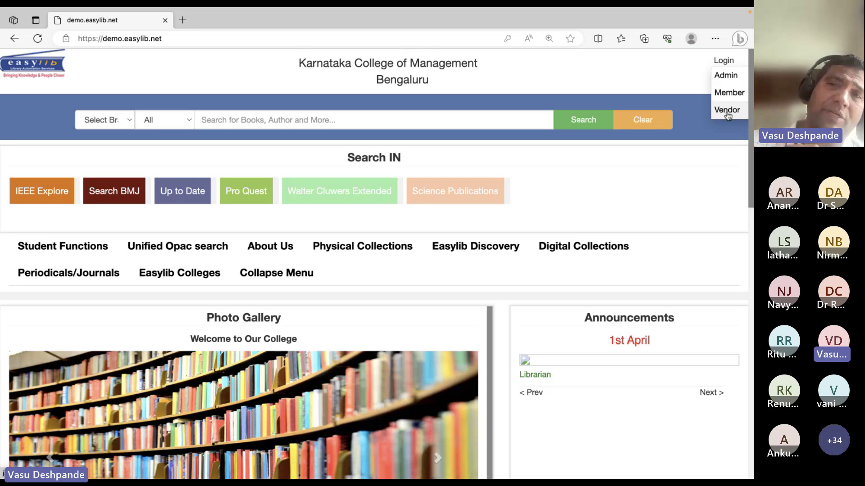
pyautogui.click(727, 94)
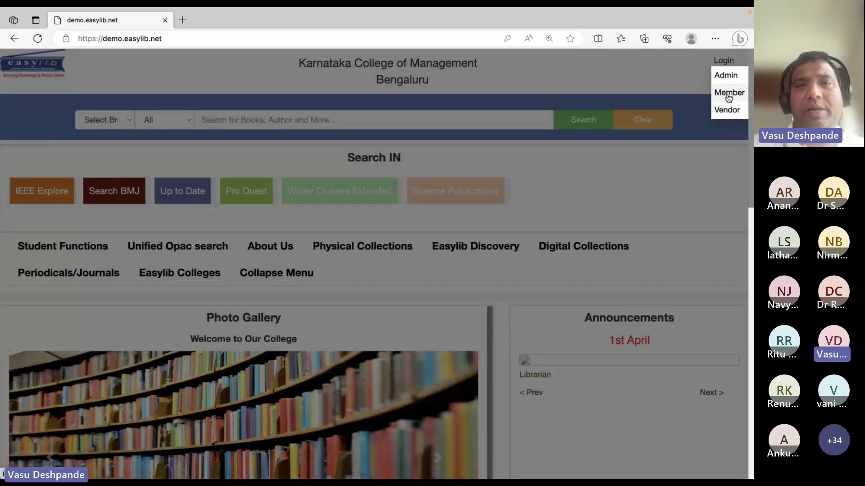
pyautogui.click(311, 129)
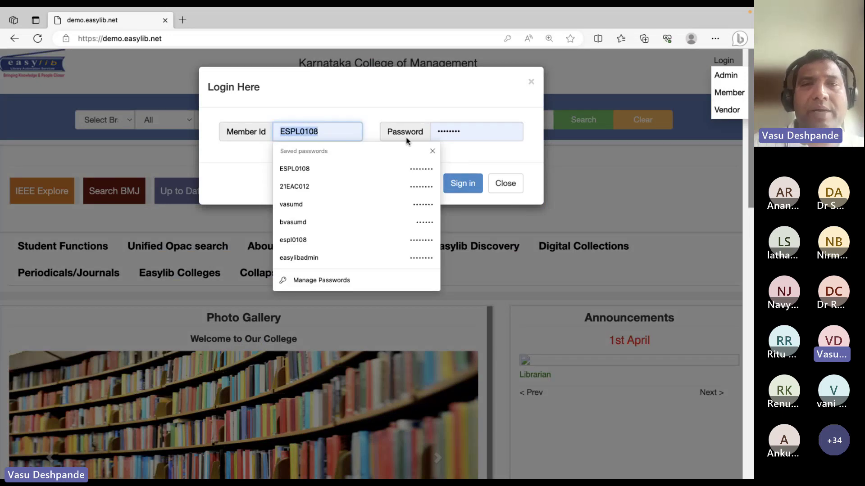
pyautogui.click(443, 133)
pyautogui.click(436, 170)
pyautogui.click(462, 182)
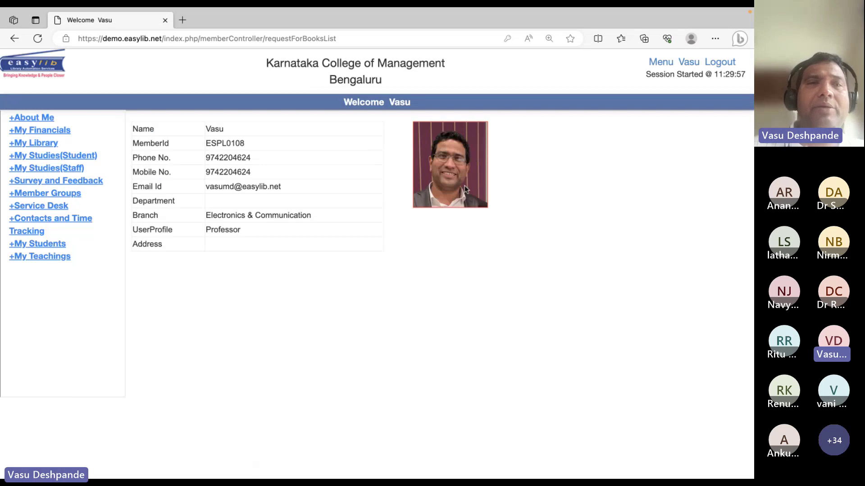
# Browse the About Me, My Financials and My Library sections, showing the requested books list
pyautogui.click(42, 118)
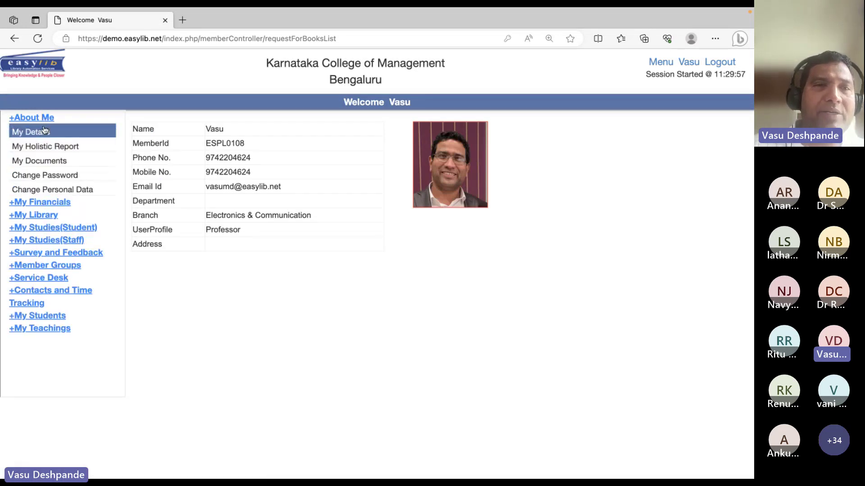
pyautogui.click(42, 122)
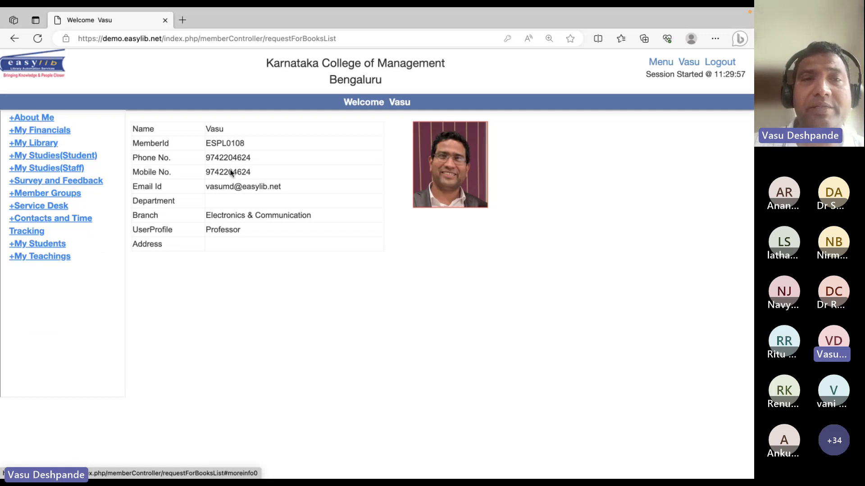
pyautogui.click(43, 132)
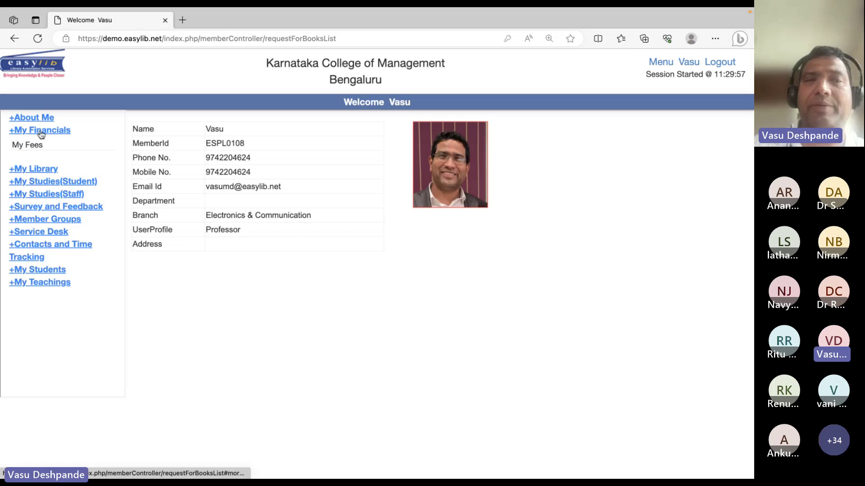
pyautogui.click(42, 130)
pyautogui.click(42, 144)
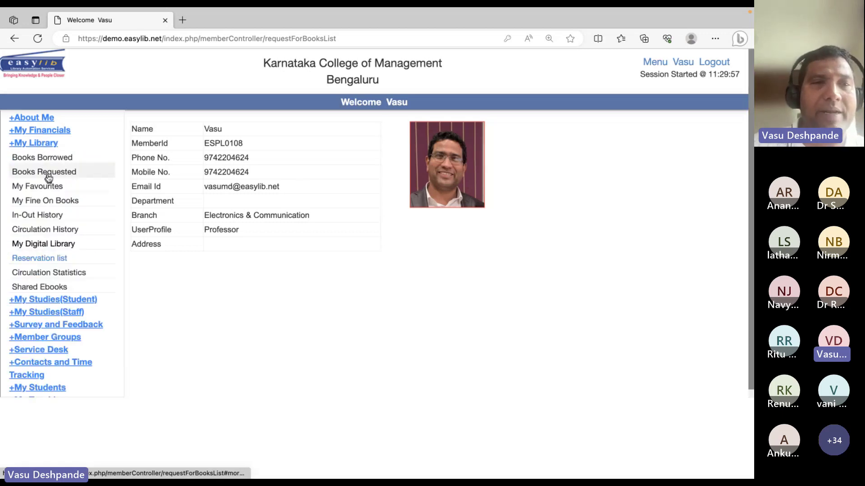
pyautogui.click(66, 172)
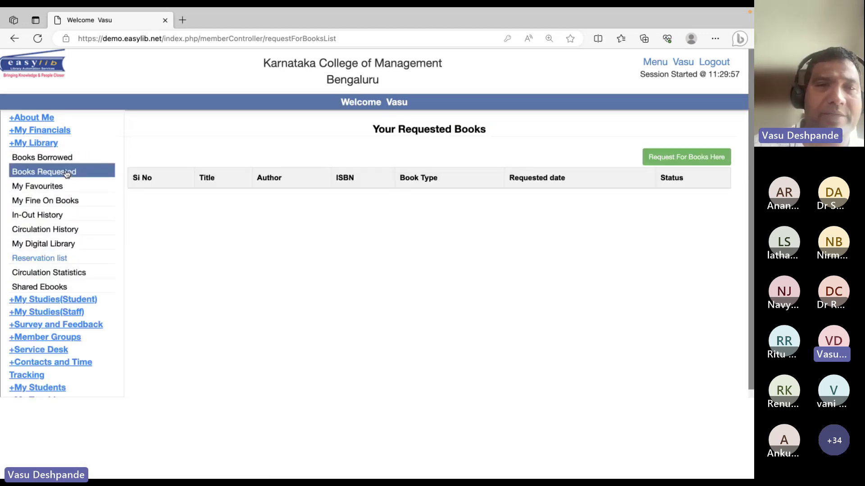
pyautogui.click(52, 148)
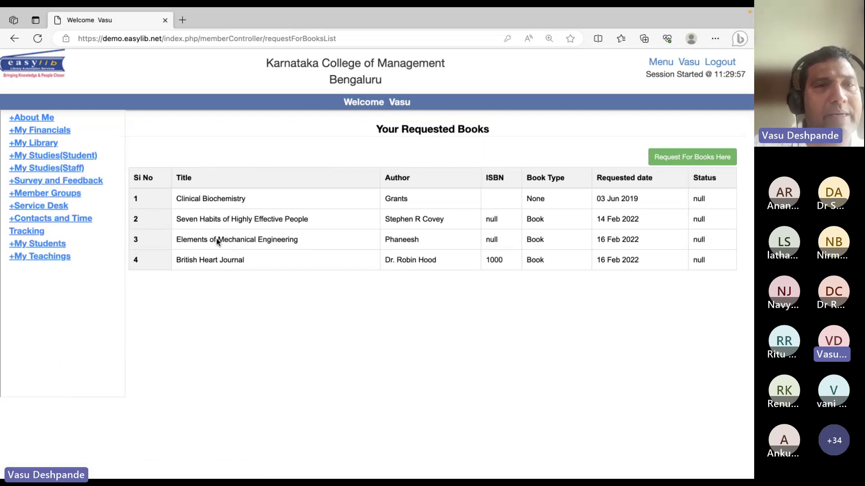
# Refresh the requested books page and return to the library home page via the logo
pyautogui.rightClick(161, 208)
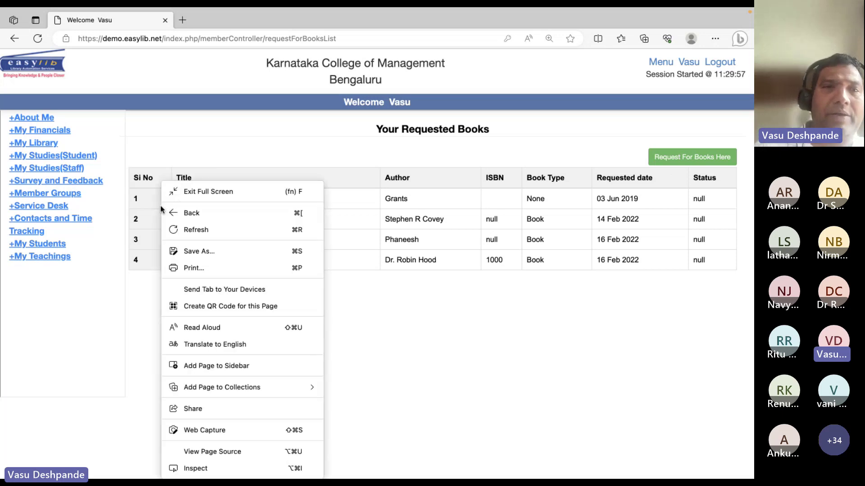
pyautogui.click(163, 158)
pyautogui.click(45, 76)
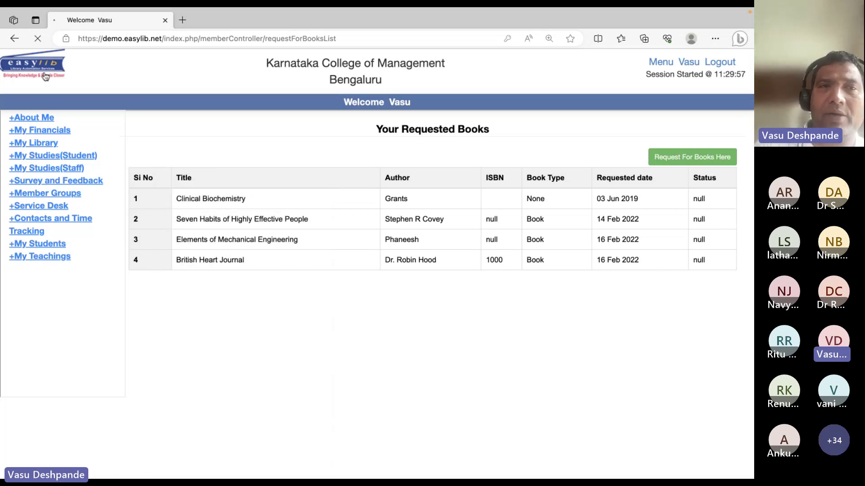
# From the member profile, expand My Studies (Student) and open My Courses for the first enrollment
pyautogui.click(681, 63)
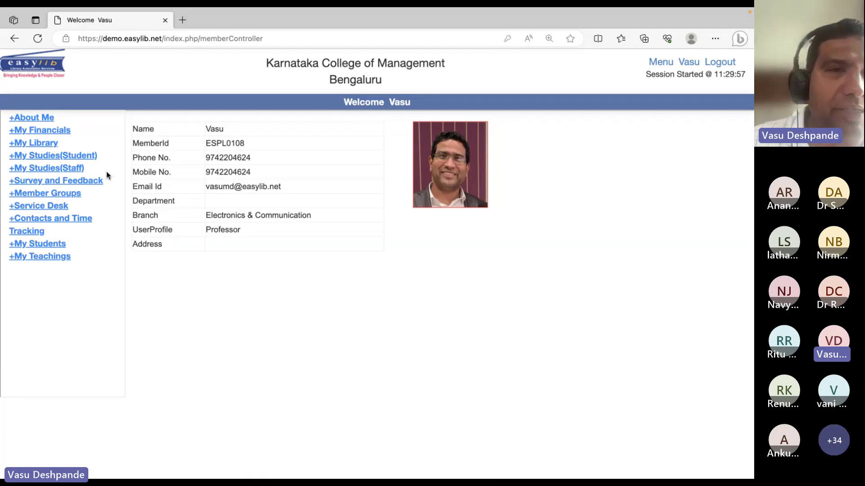
pyautogui.click(72, 158)
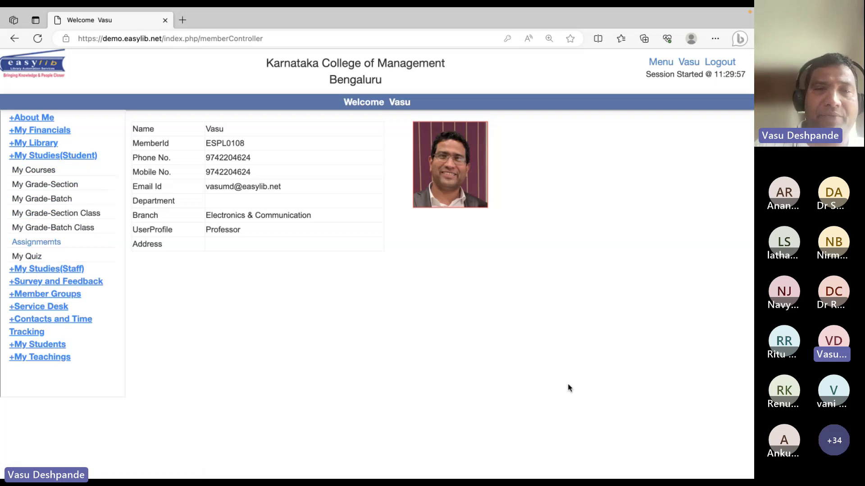
pyautogui.click(48, 174)
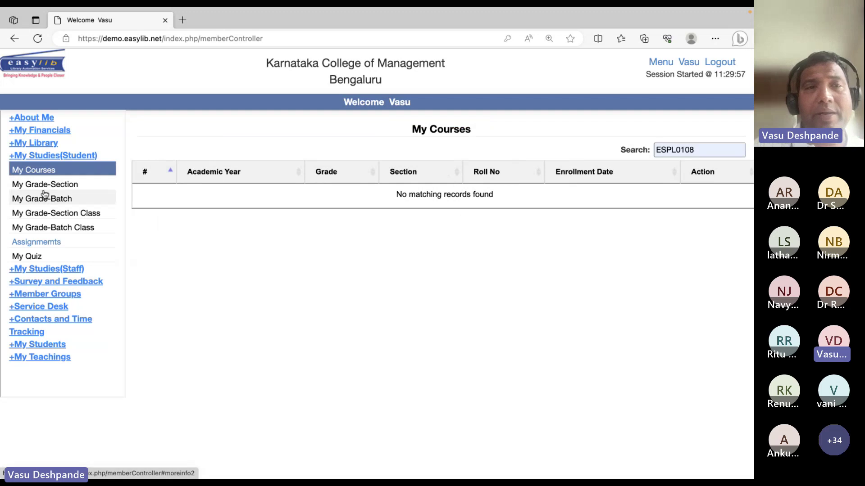
pyautogui.click(42, 198)
pyautogui.click(43, 174)
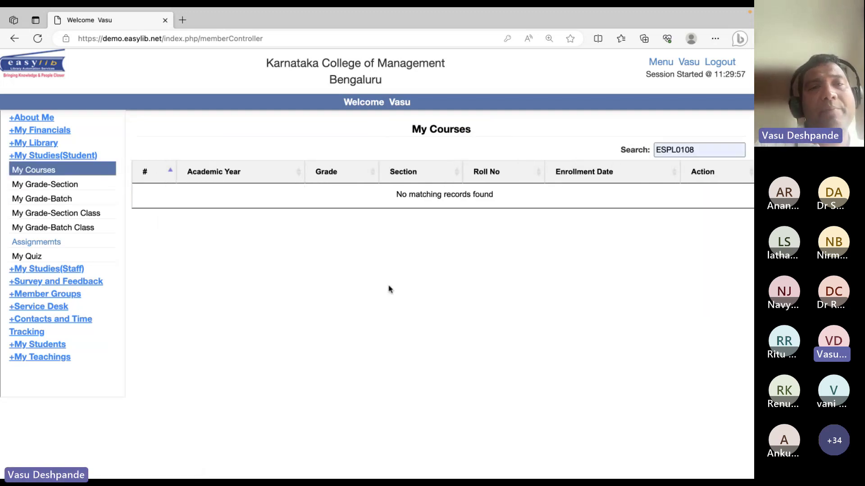
pyautogui.click(50, 188)
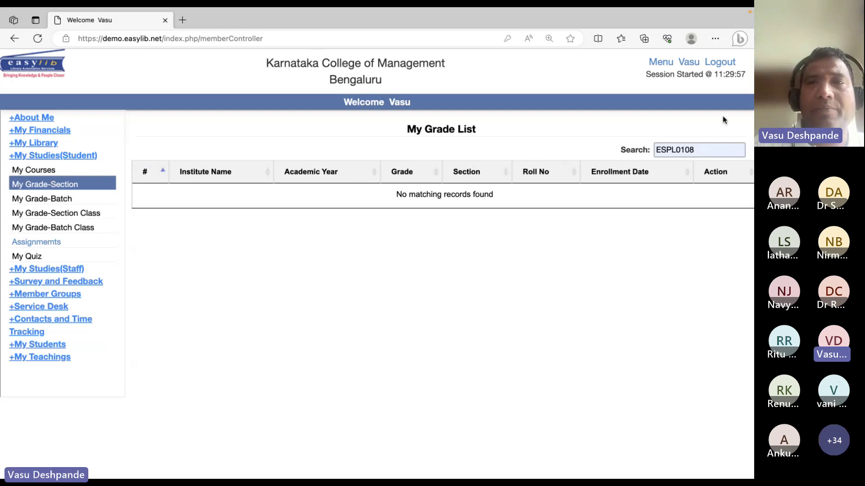
pyautogui.click(48, 170)
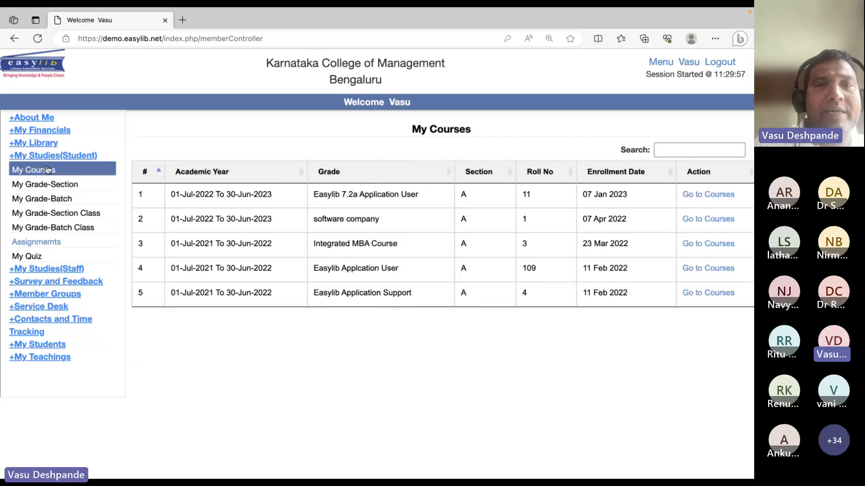
pyautogui.click(706, 194)
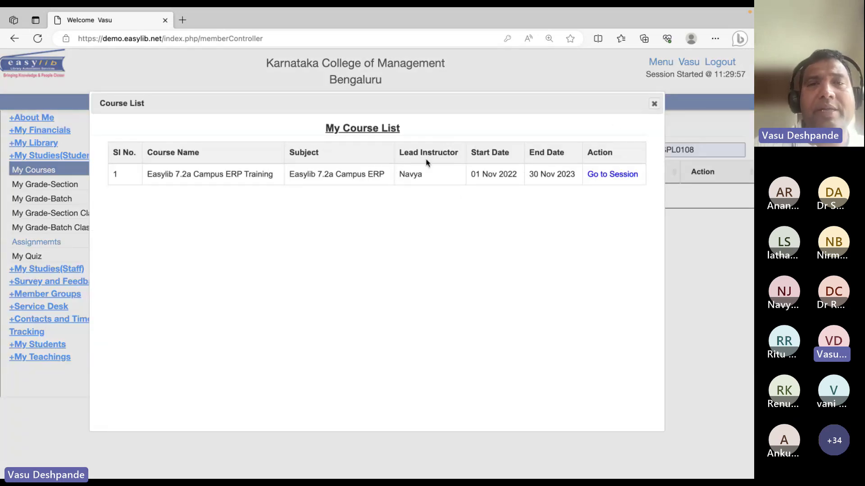
# Open the sessions of Easylib 7.2a Campus ERP Training and reposition the My Session List dialog
pyautogui.moveTo(401, 99); pyautogui.dragTo(396, 141)
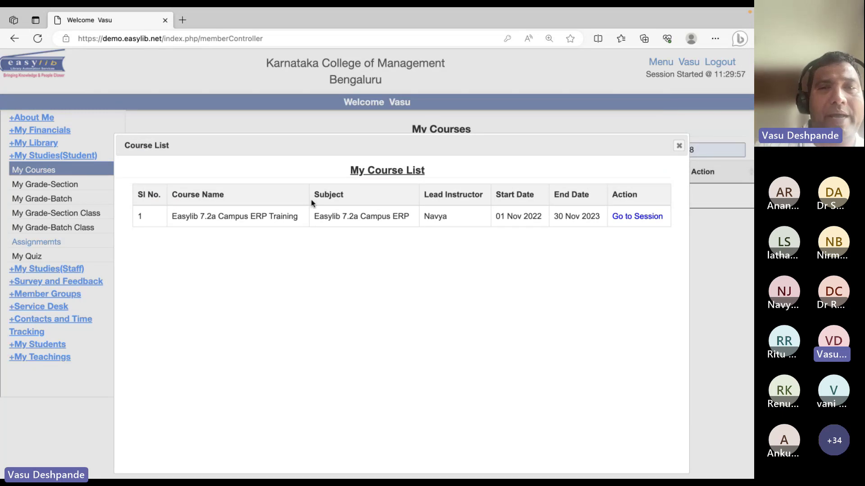
pyautogui.click(635, 216)
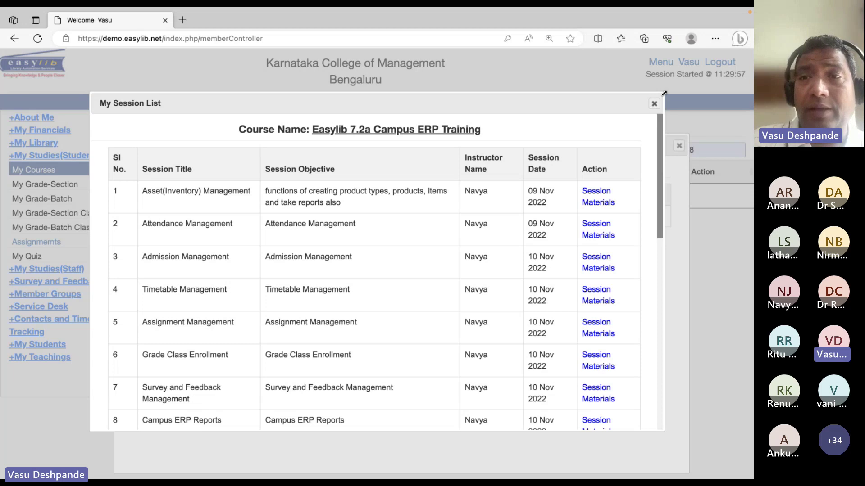
pyautogui.moveTo(665, 96); pyautogui.dragTo(676, 179)
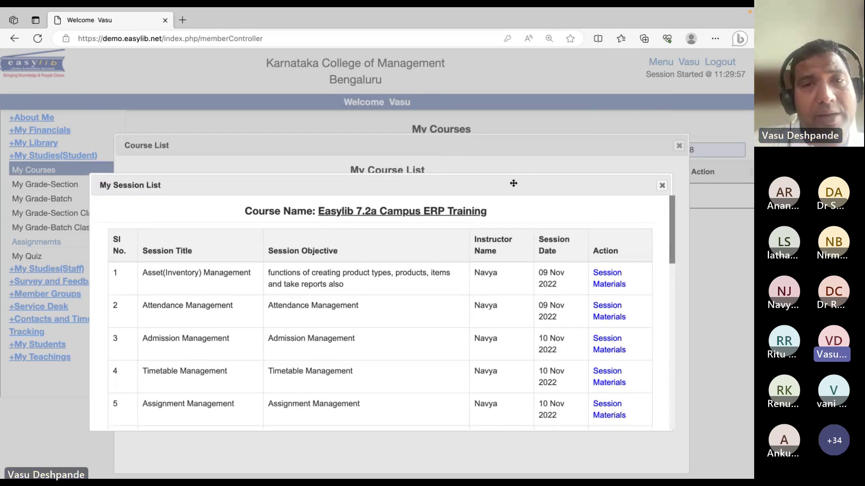
pyautogui.moveTo(509, 184); pyautogui.dragTo(504, 108)
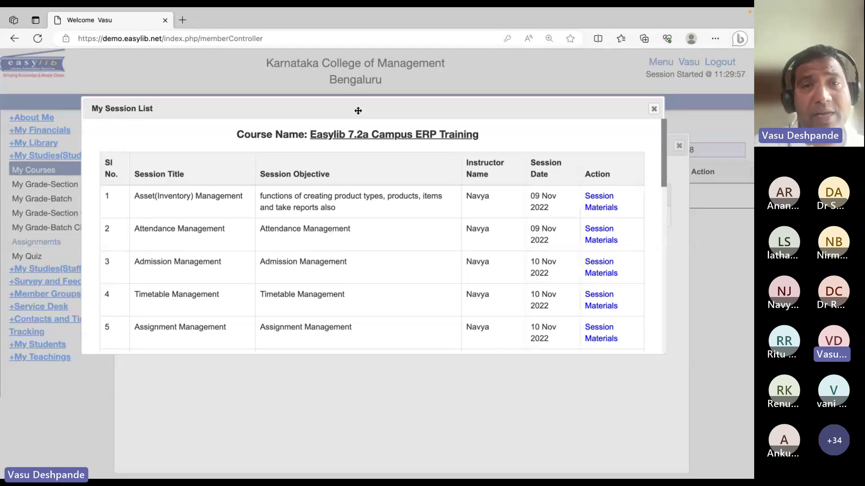
pyautogui.moveTo(358, 111); pyautogui.dragTo(429, 163)
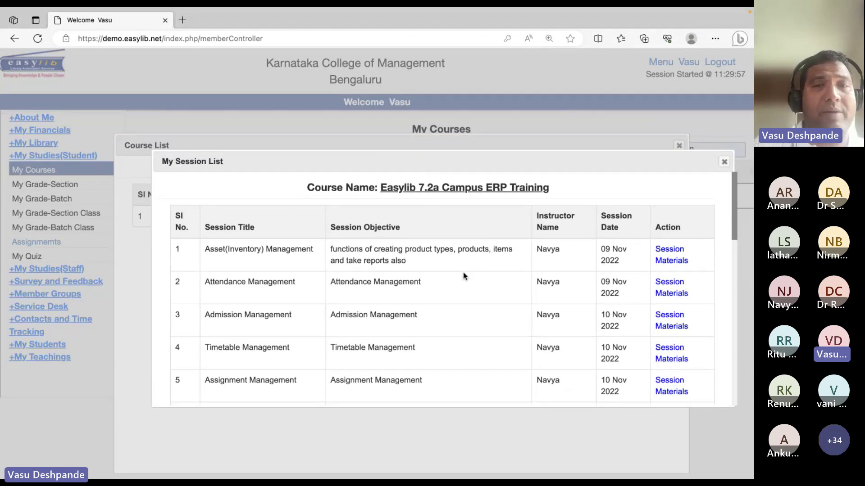
pyautogui.moveTo(411, 167); pyautogui.dragTo(440, 229)
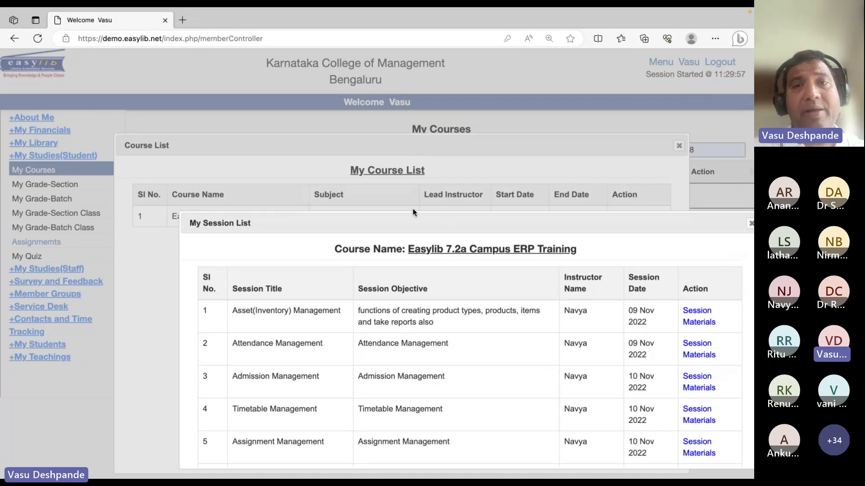
pyautogui.moveTo(421, 224); pyautogui.dragTo(310, 109)
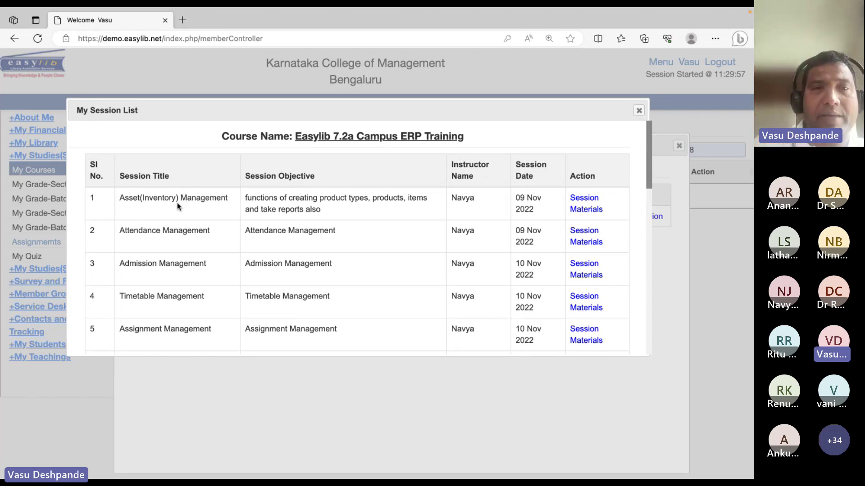
# Check Asset(Inventory) Management materials, then open the Attendance Management for Admin Vimeo video
pyautogui.moveTo(177, 202); pyautogui.dragTo(181, 203)
pyautogui.click(575, 203)
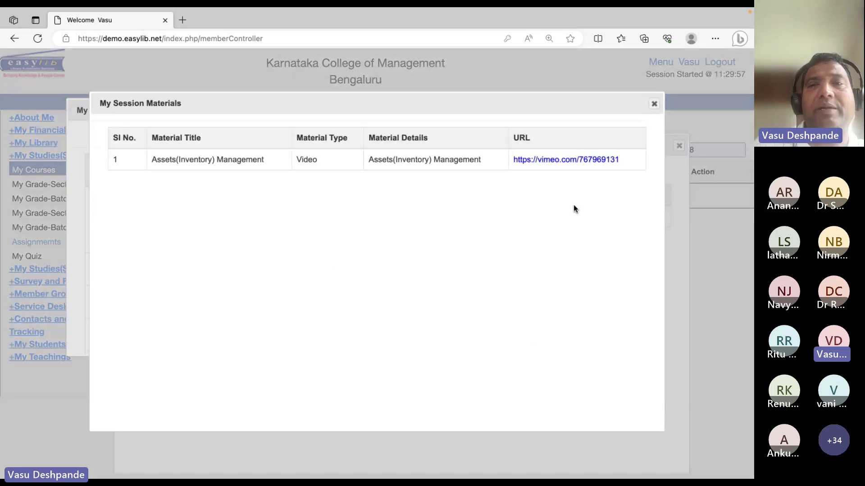
pyautogui.click(651, 106)
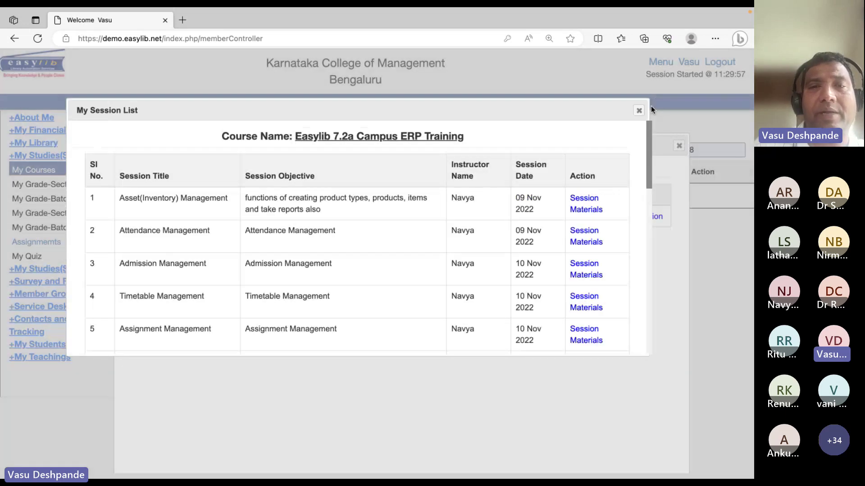
pyautogui.click(591, 241)
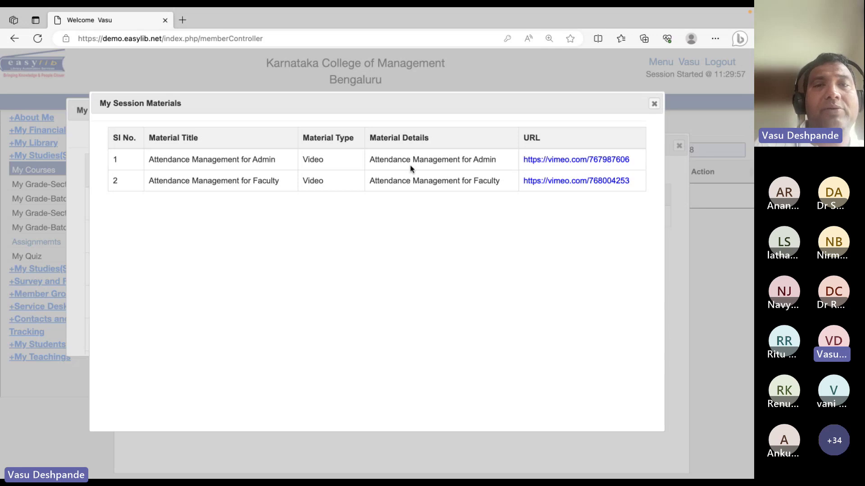
pyautogui.click(560, 160)
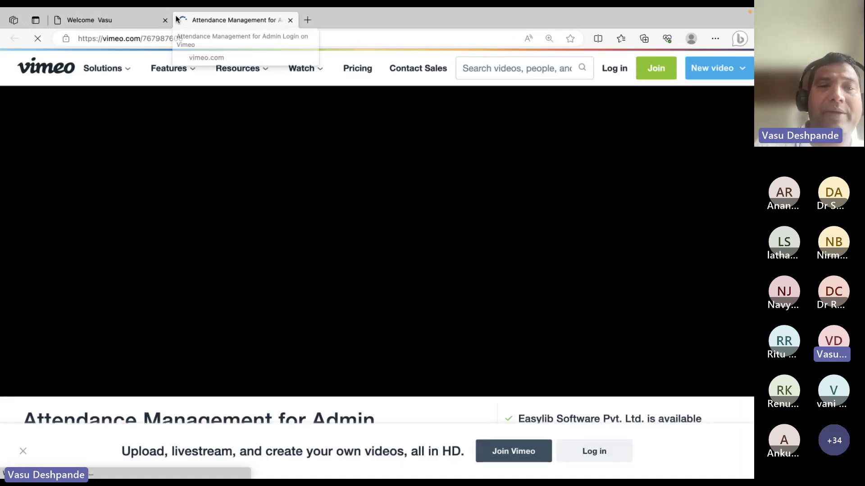
# Scroll the Attendance Management for Admin Login video, then close Vimeo and the My Session Materials dialog
pyautogui.scroll(-10, 379, 293)
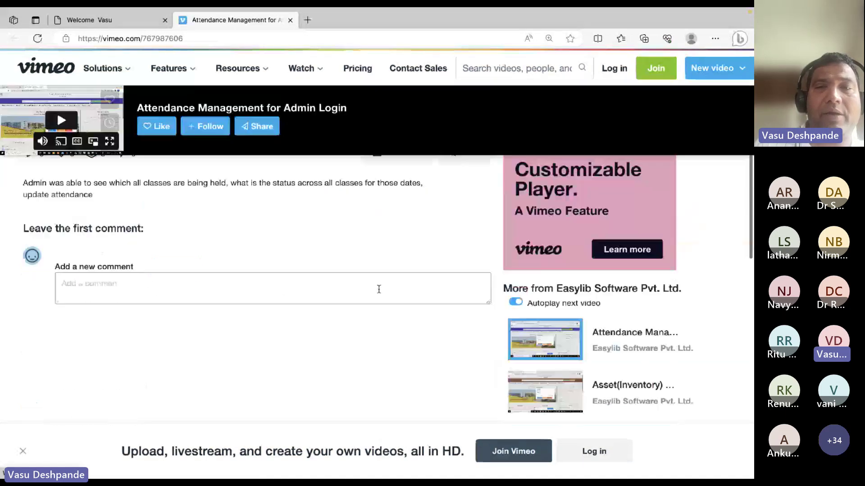
pyautogui.click(290, 20)
pyautogui.click(654, 105)
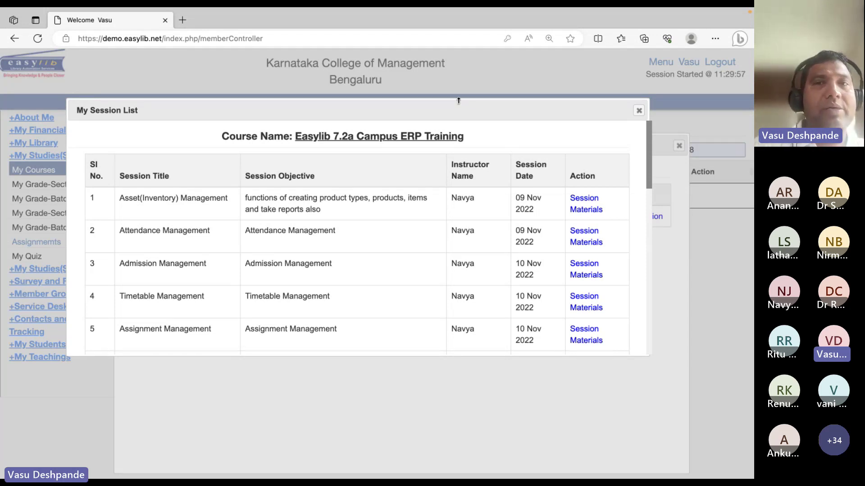
# Close the session and course lists, then view the grade-batch enrollment and My Students section
pyautogui.moveTo(456, 115); pyautogui.dragTo(397, 206)
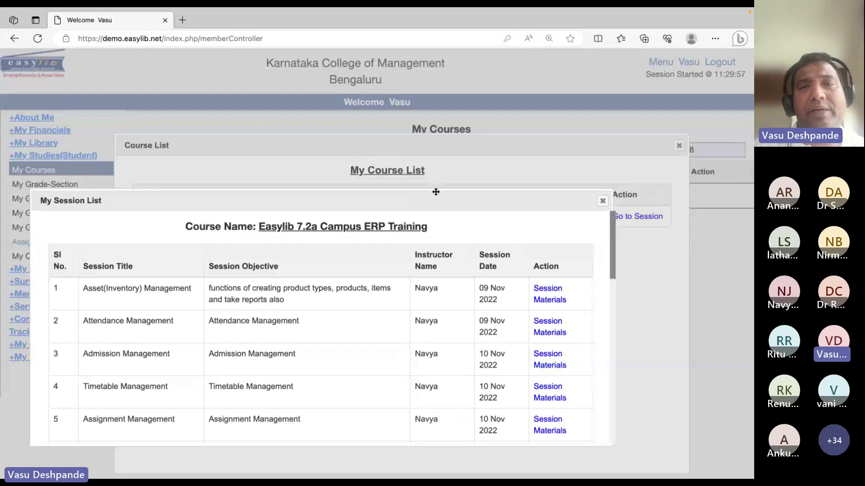
pyautogui.click(603, 202)
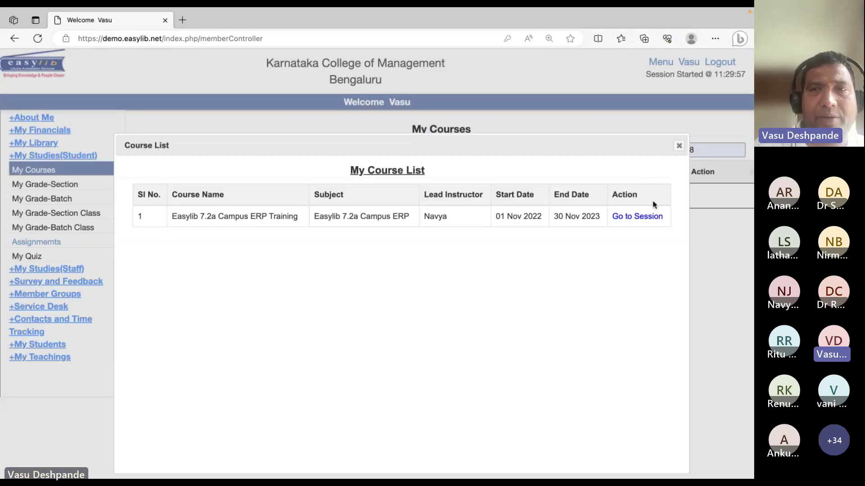
pyautogui.click(679, 146)
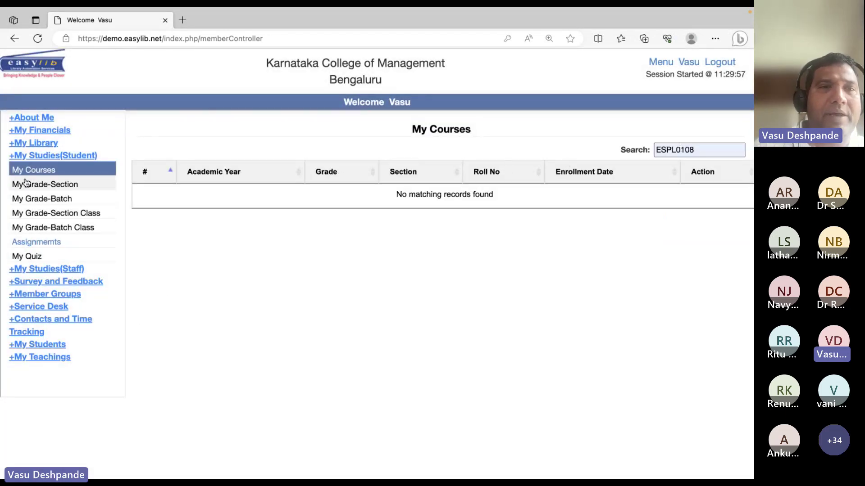
pyautogui.click(28, 198)
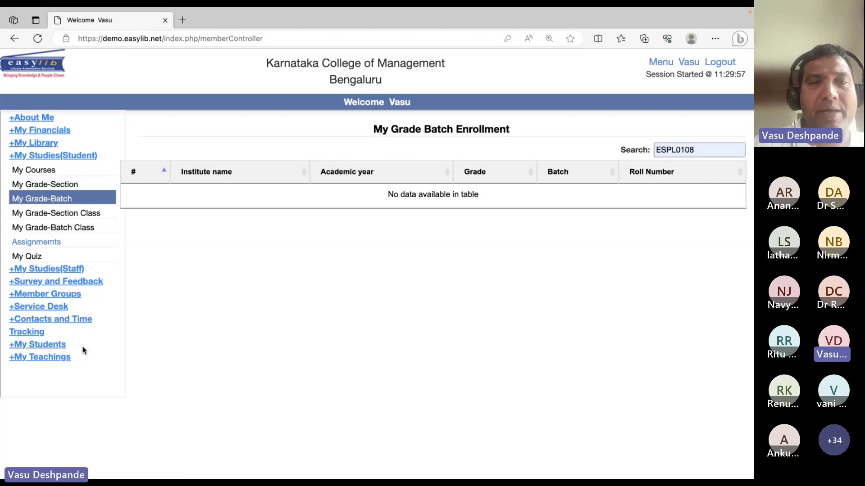
pyautogui.click(48, 345)
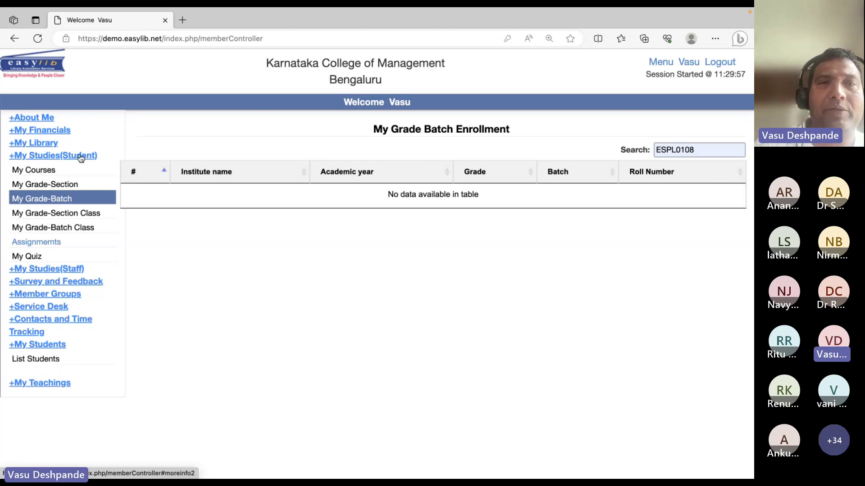
# Return to the library home page and open the Unified Opac search page
pyautogui.click(661, 62)
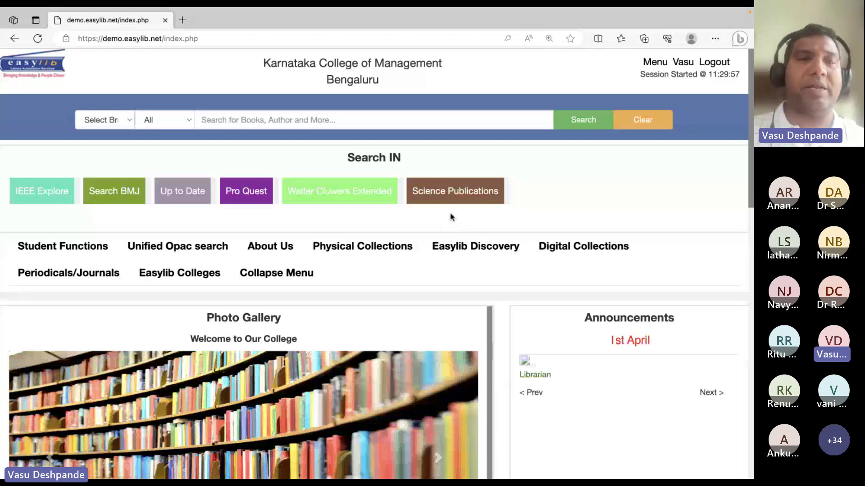
pyautogui.click(187, 260)
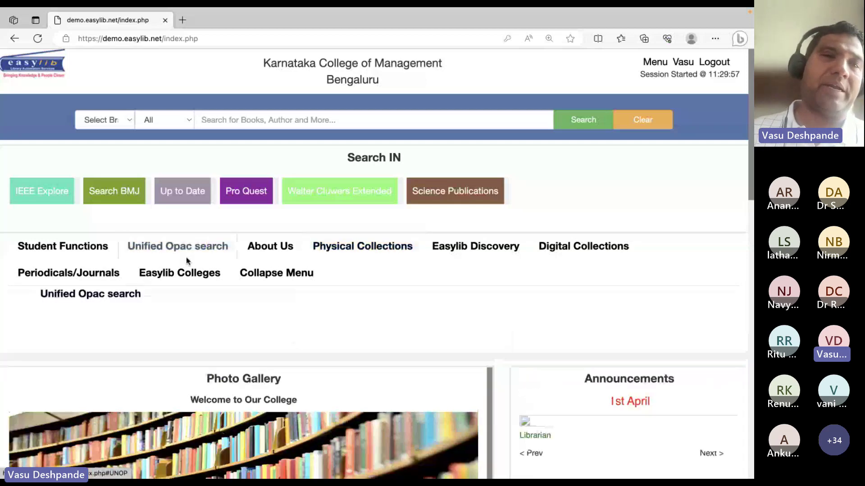
pyautogui.click(114, 294)
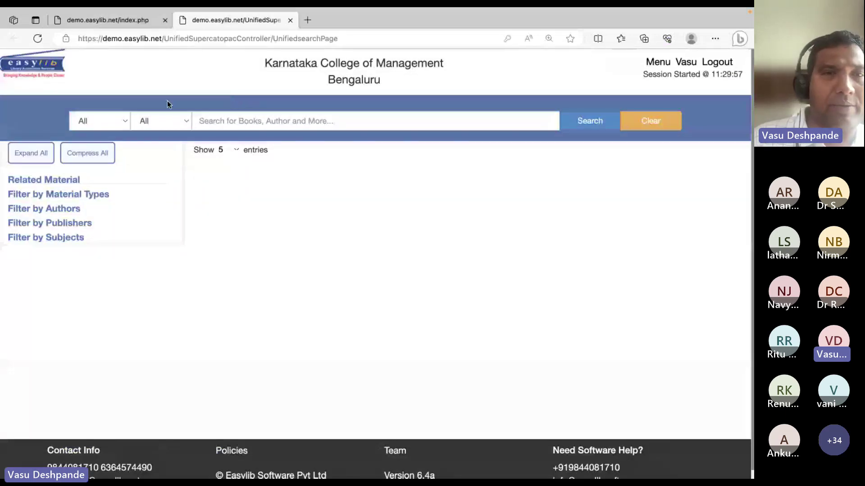
# Search the unified catalogue for 'electronics'
pyautogui.click(54, 182)
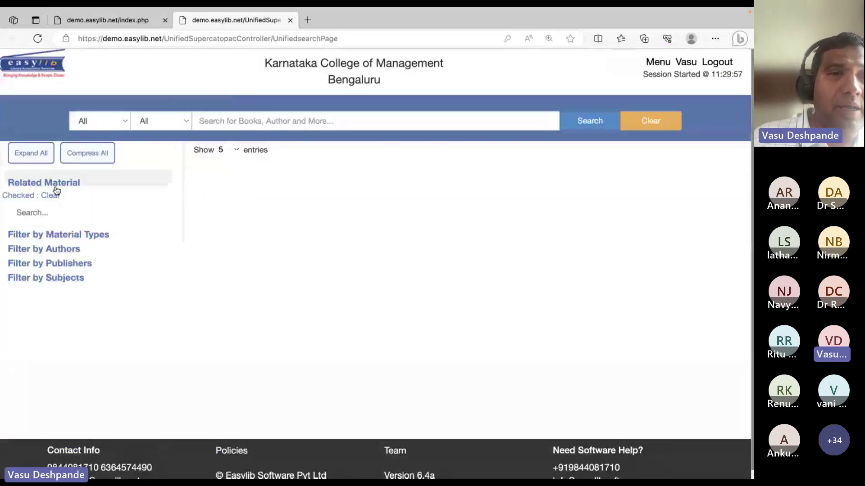
pyautogui.click(55, 246)
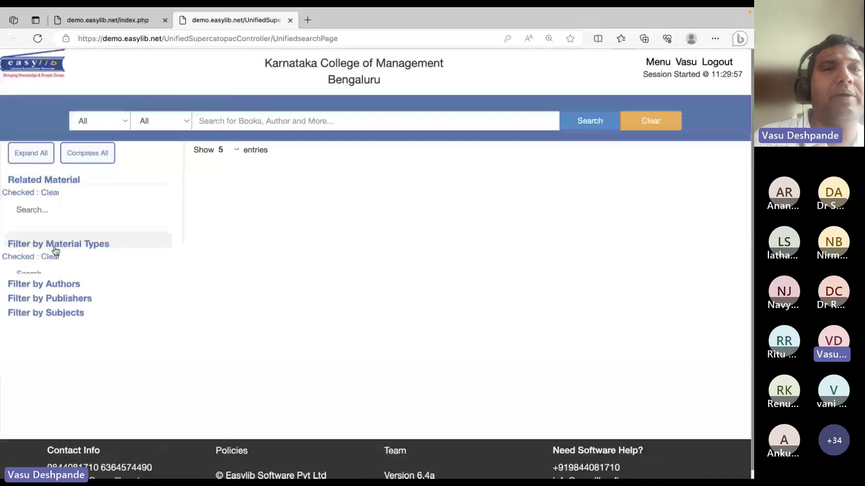
pyautogui.click(267, 115)
pyautogui.write('electronics')
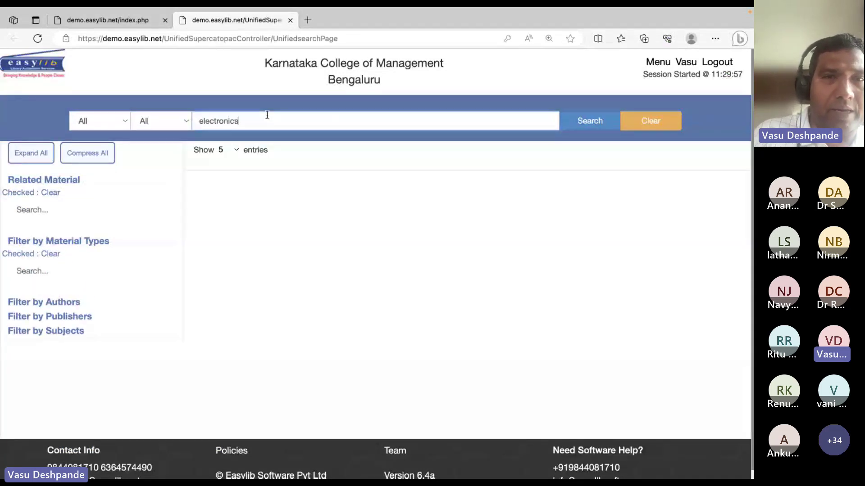
pyautogui.press('Return')
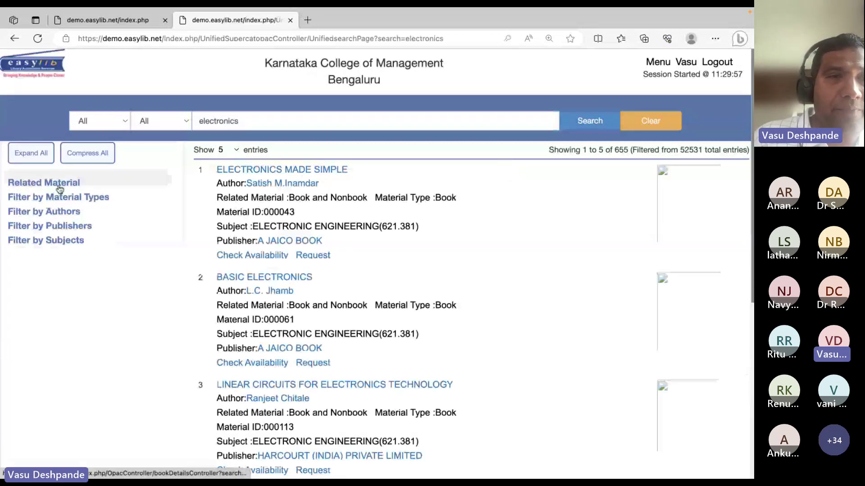
# Toggle the Book and Nonbook filter and check availability of ELECTRONICS MADE SIMPLE
pyautogui.click(62, 182)
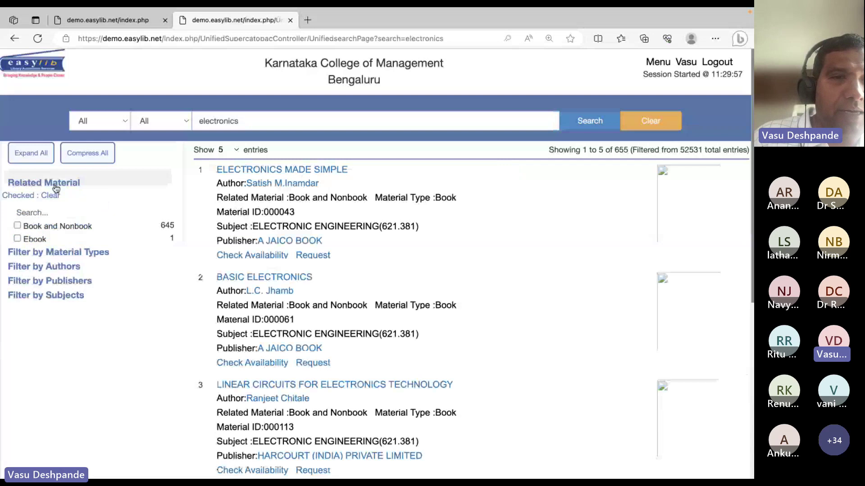
pyautogui.click(17, 226)
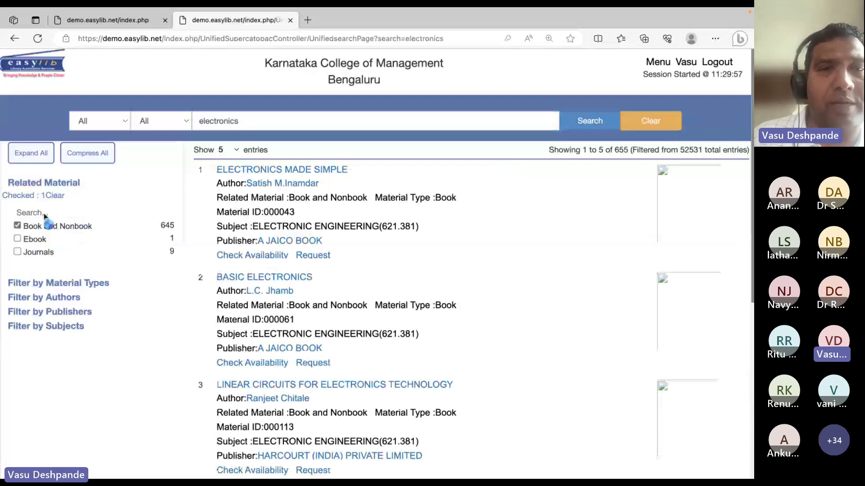
pyautogui.click(17, 225)
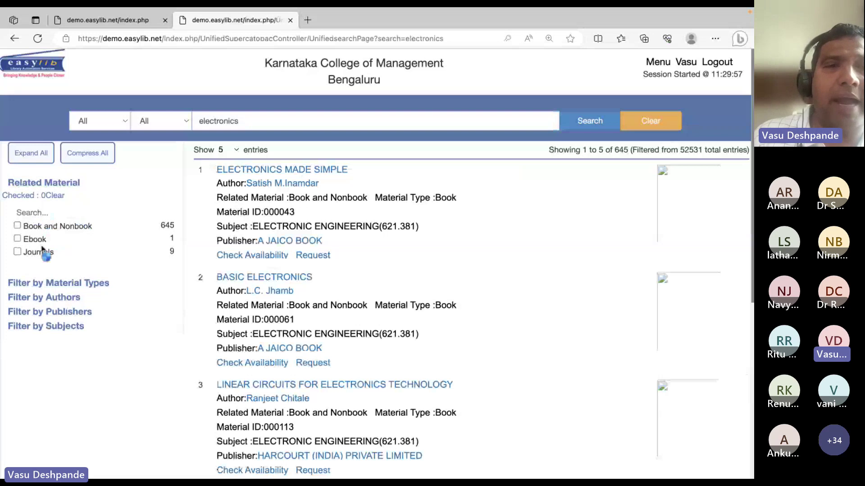
pyautogui.click(282, 256)
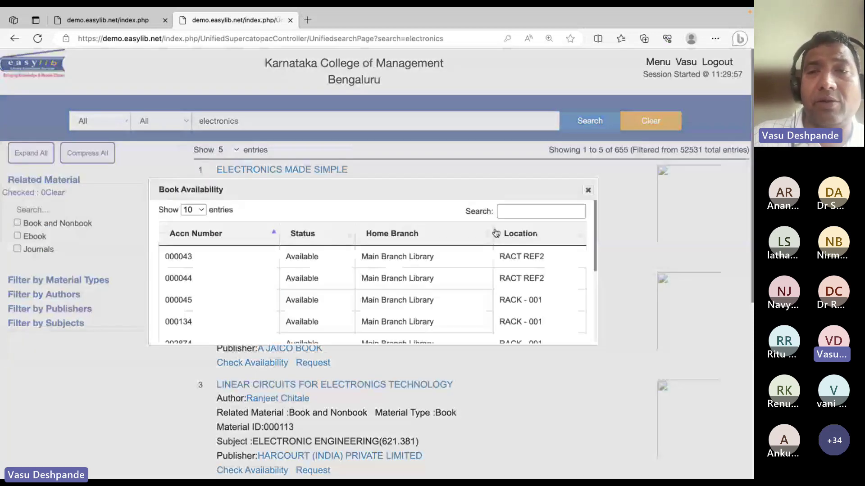
pyautogui.click(589, 190)
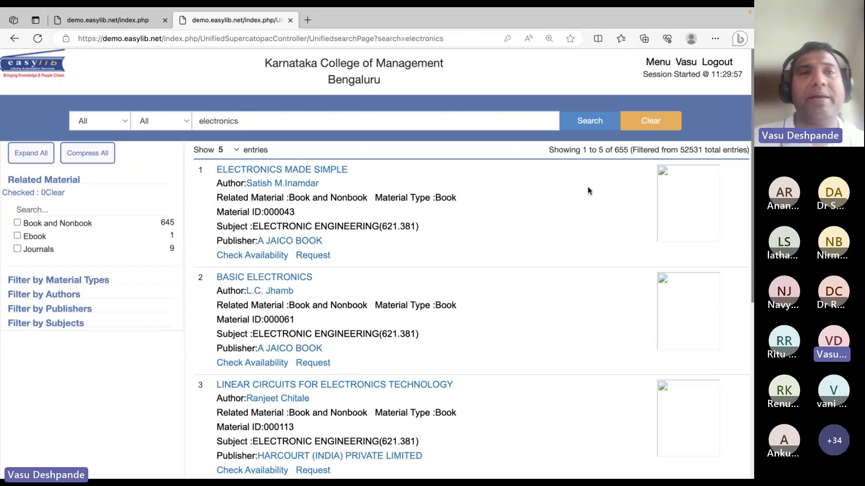
# From the library home page, open Digital Collections' Ebooks General Search
pyautogui.click(131, 51)
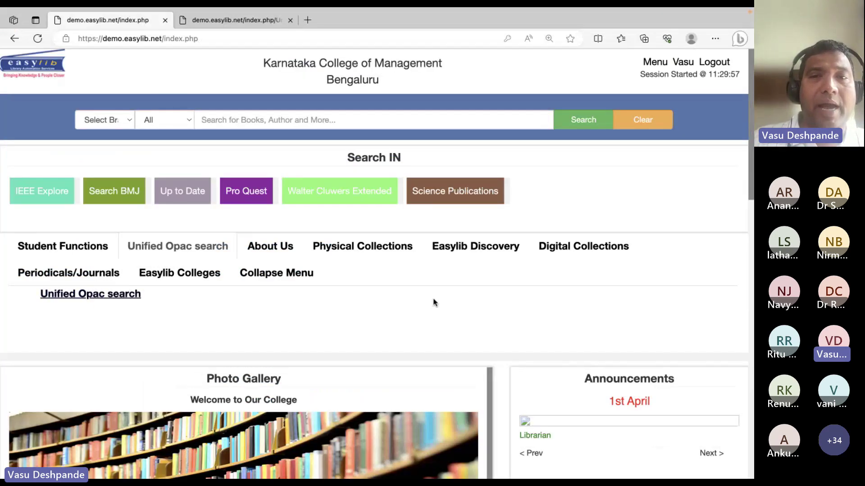
pyautogui.click(552, 257)
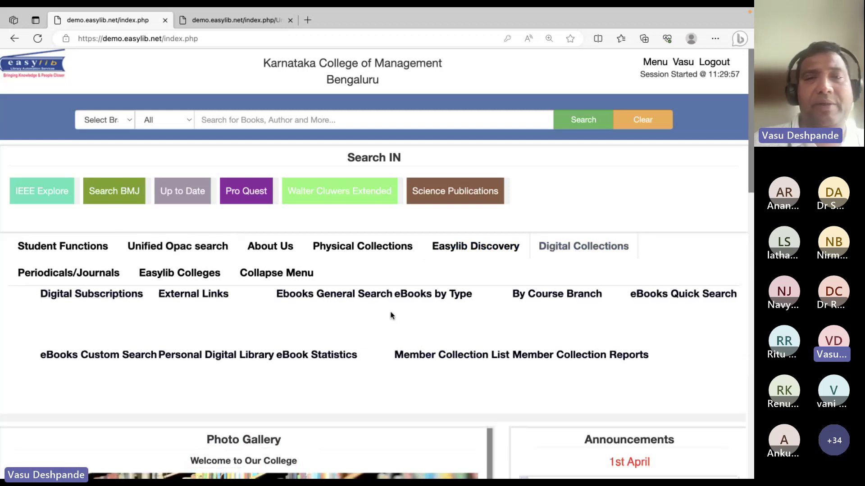
pyautogui.click(350, 295)
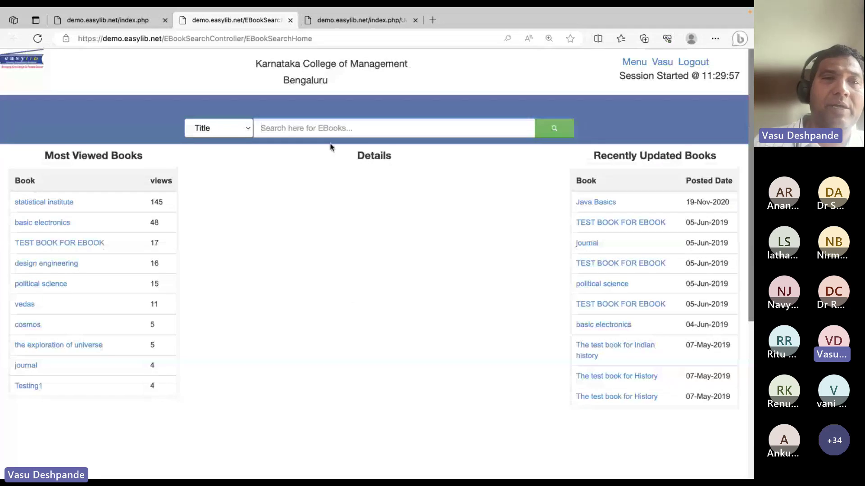
# Search e-books for 'basic electronics' and open its copy
pyautogui.write('basic electro')
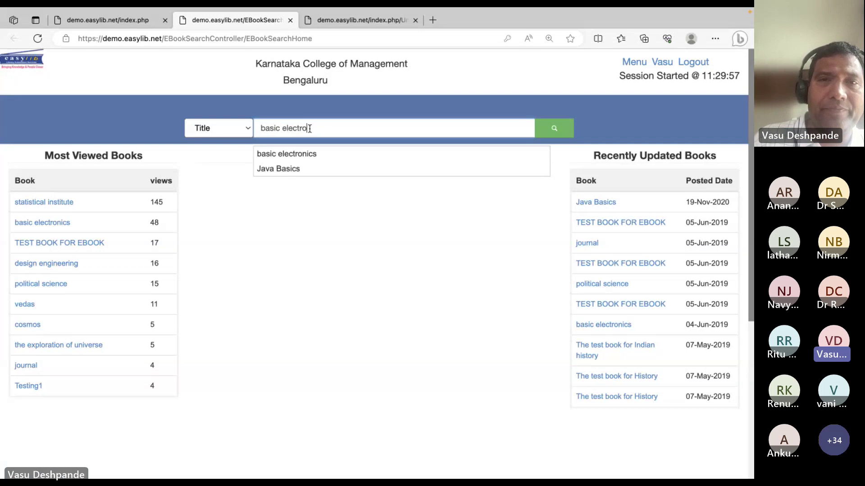
pyautogui.press('Down')
pyautogui.press('Return')
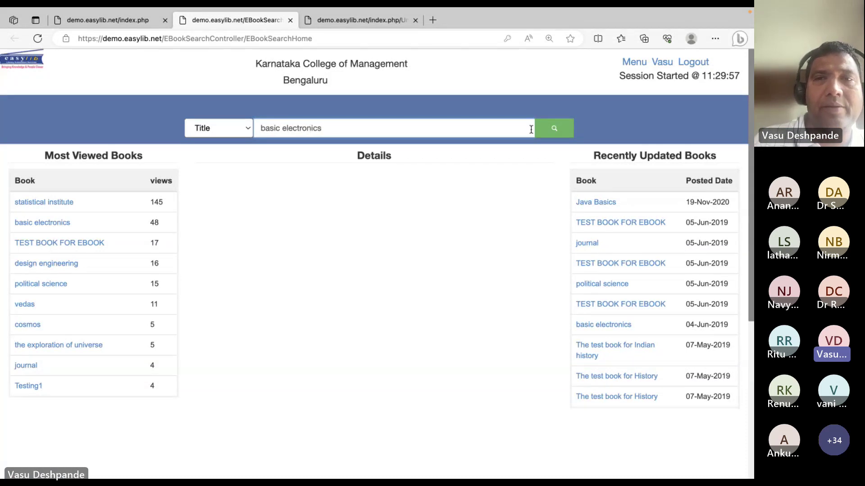
pyautogui.click(542, 128)
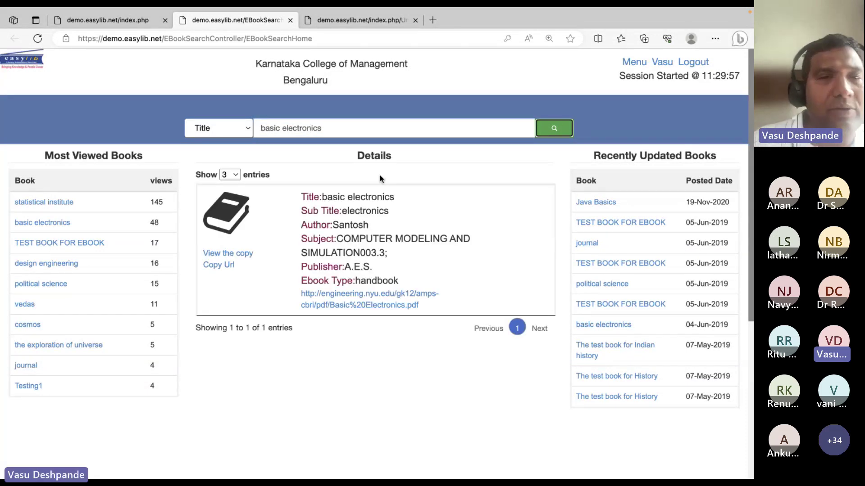
pyautogui.click(240, 254)
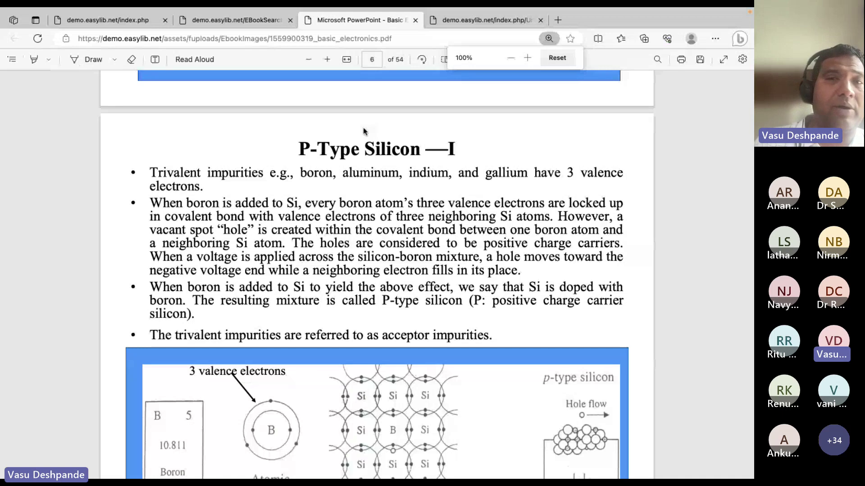
# Scroll the basic electronics PDF from page 6 to the Diode page 8
pyautogui.scroll(-5, 390, 253)
pyautogui.scroll(-10, 390, 253)
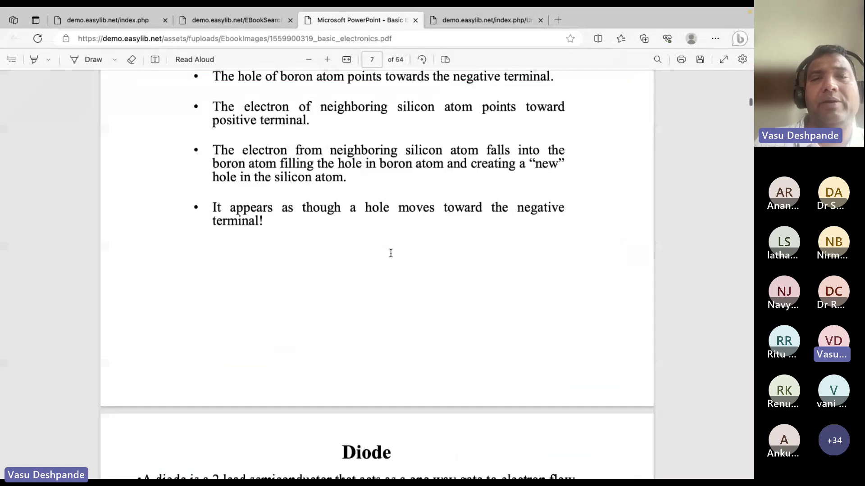
pyautogui.scroll(-2, 390, 253)
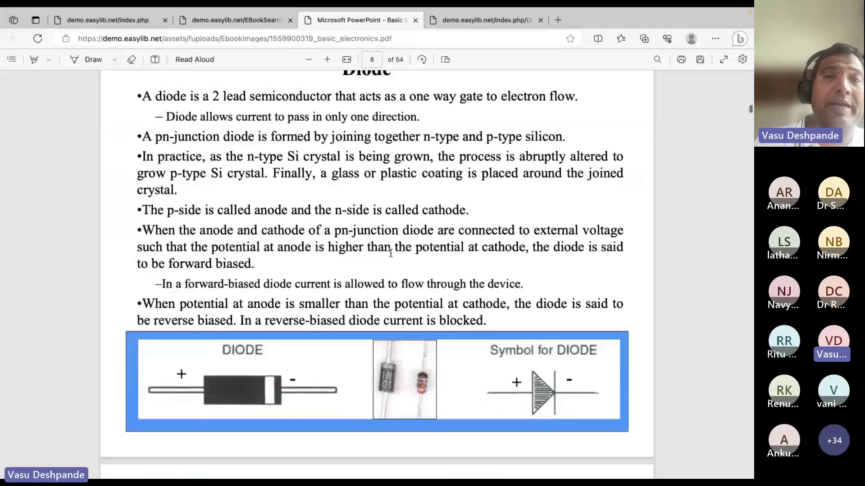
pyautogui.rightClick(366, 241)
pyautogui.press('Escape')
pyautogui.rightClick(366, 241)
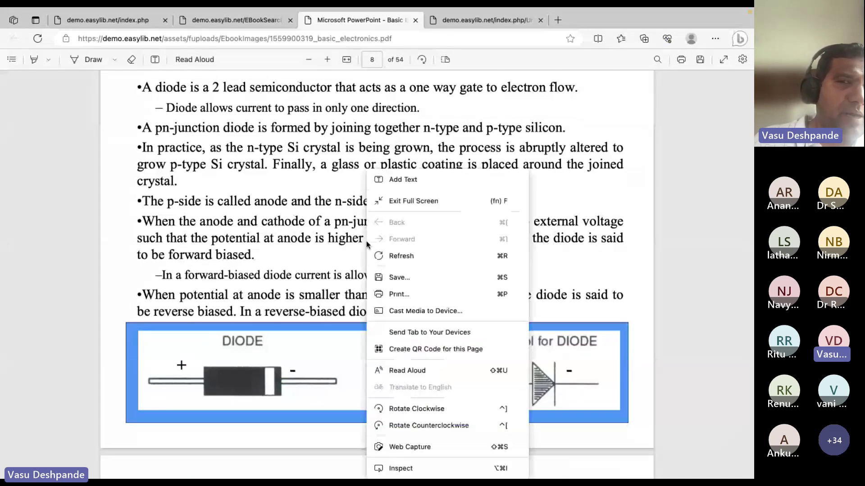
pyautogui.click(351, 263)
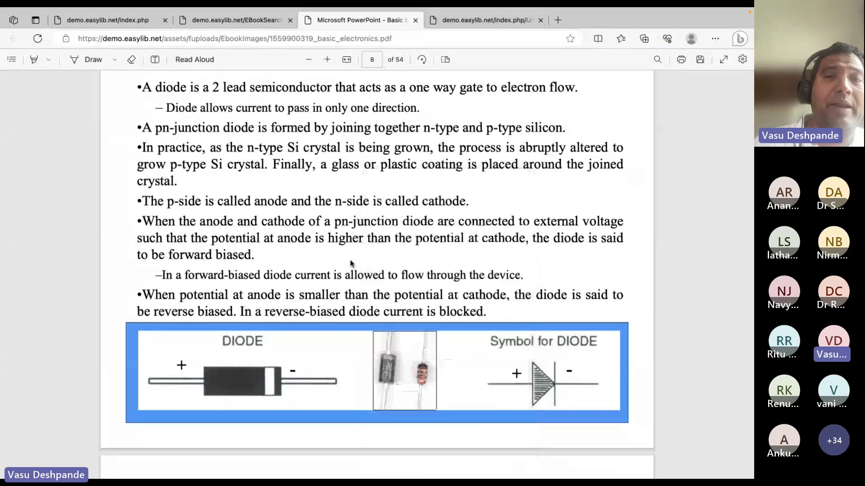
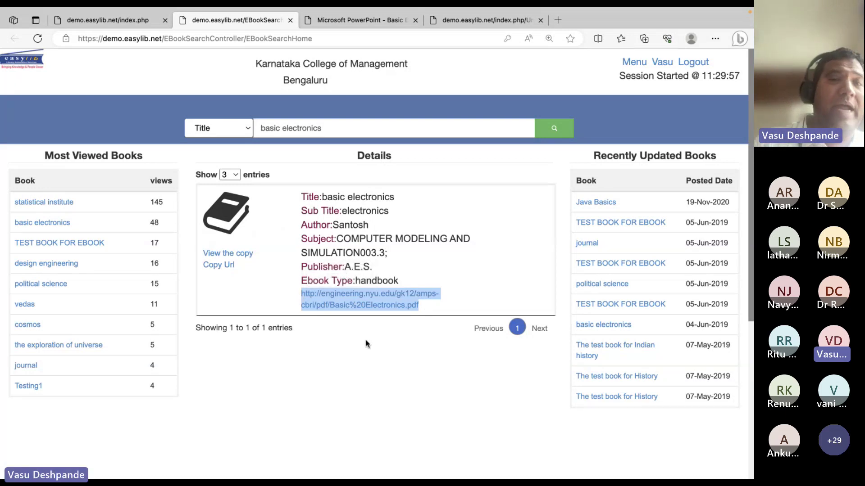
# Open the political science e-book from Most Viewed and scroll through its handbook PDF
pyautogui.click(366, 345)
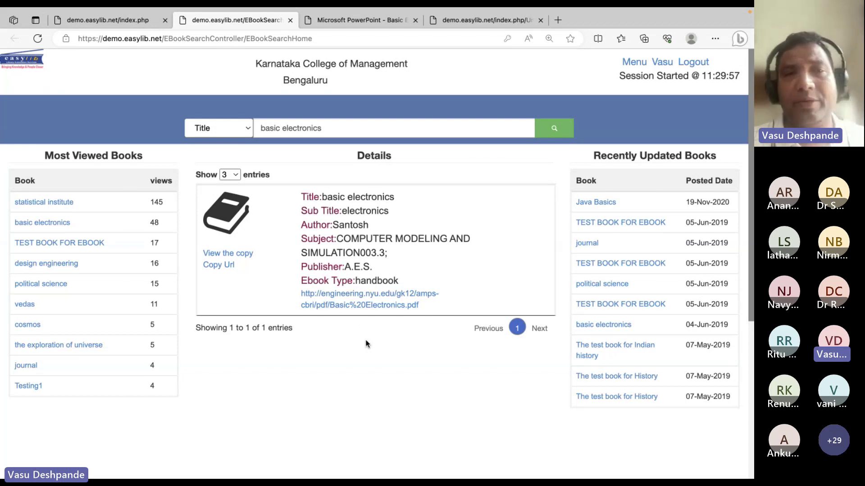
pyautogui.click(56, 285)
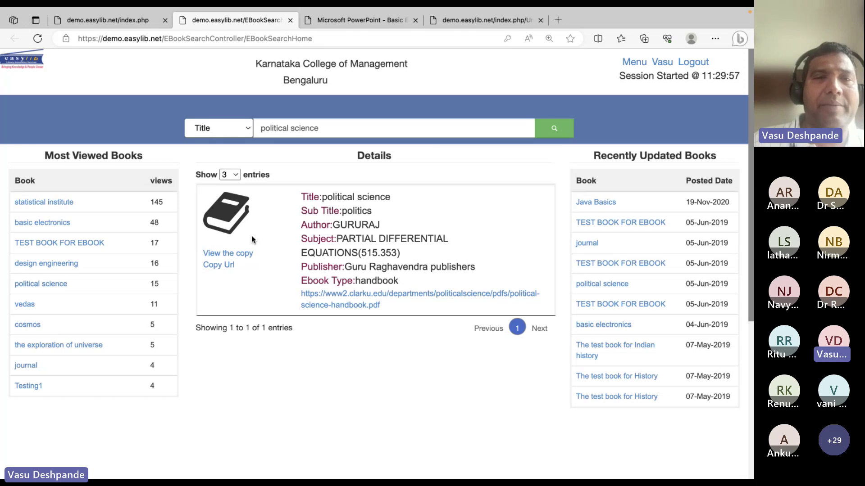
pyautogui.click(227, 254)
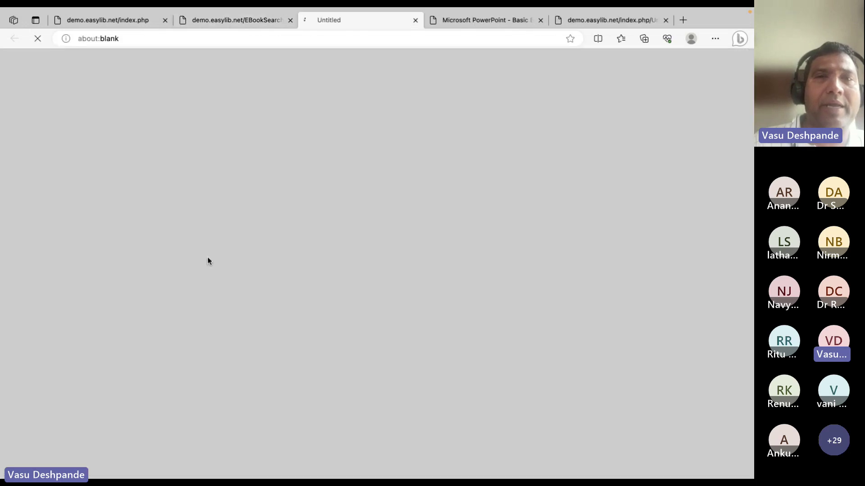
pyautogui.click(225, 18)
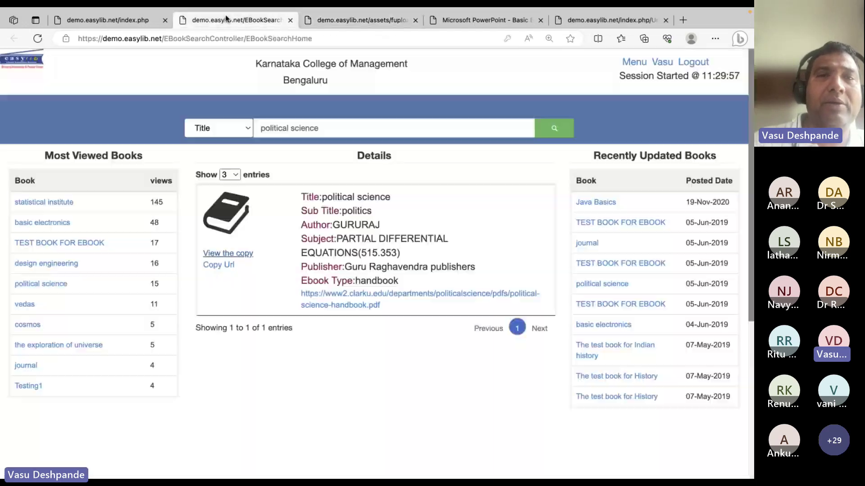
pyautogui.click(350, 19)
pyautogui.scroll(-20, 407, 203)
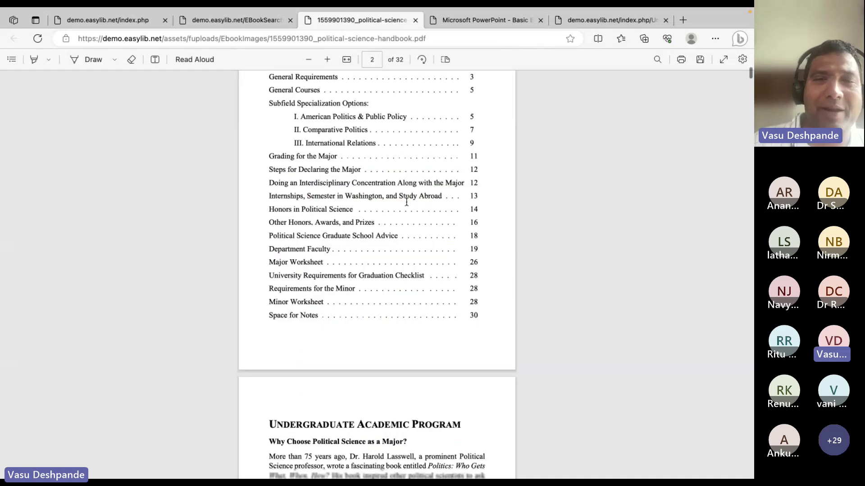
pyautogui.click(415, 20)
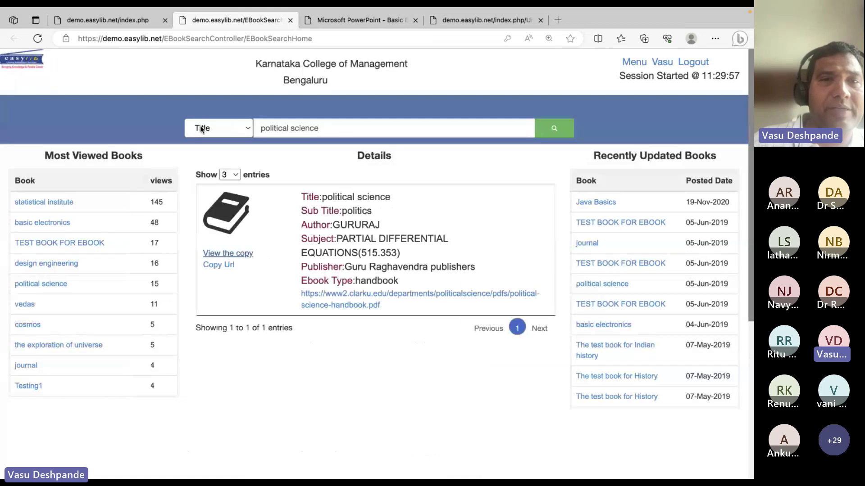
# Check the search-by field list, keep Title, and return to the library home page
pyautogui.click(247, 133)
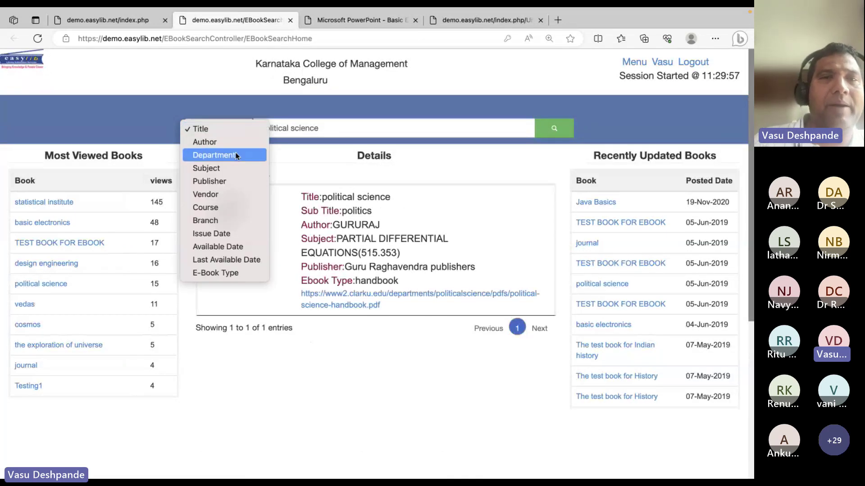
pyautogui.click(322, 328)
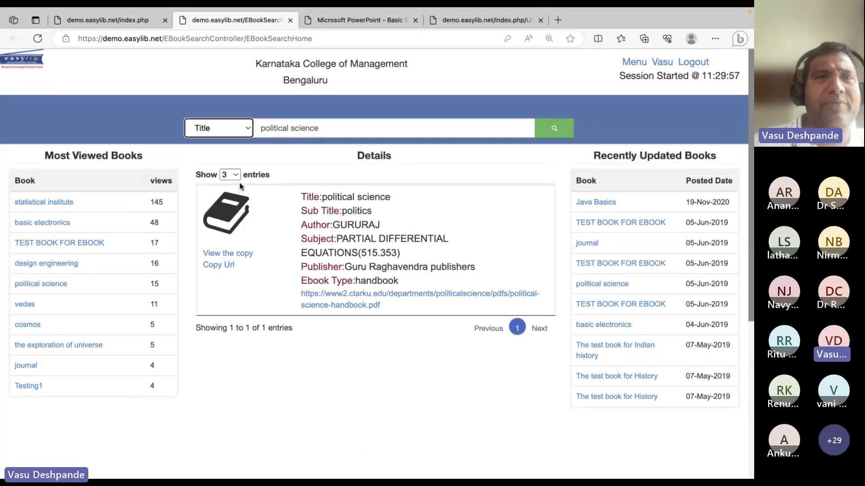
pyautogui.click(107, 48)
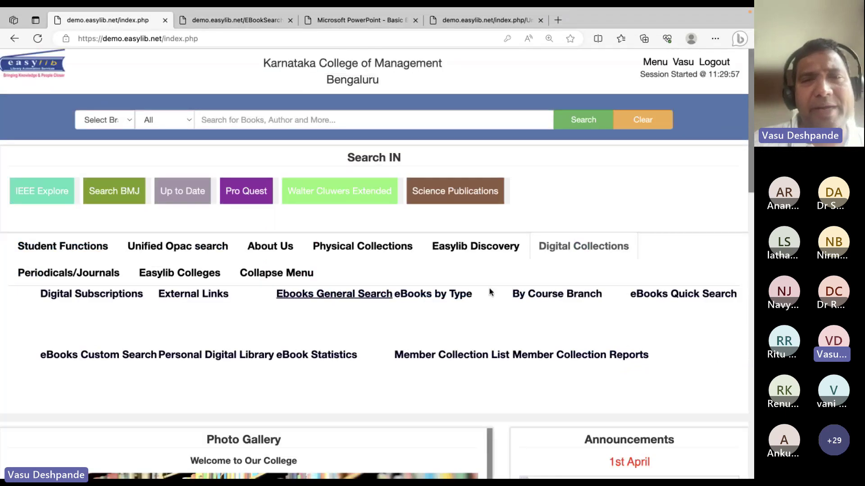
# Browse course-branch e-books for COMPUTER SCIENCE and MECHANICAL and view the design engineering copy
pyautogui.click(528, 293)
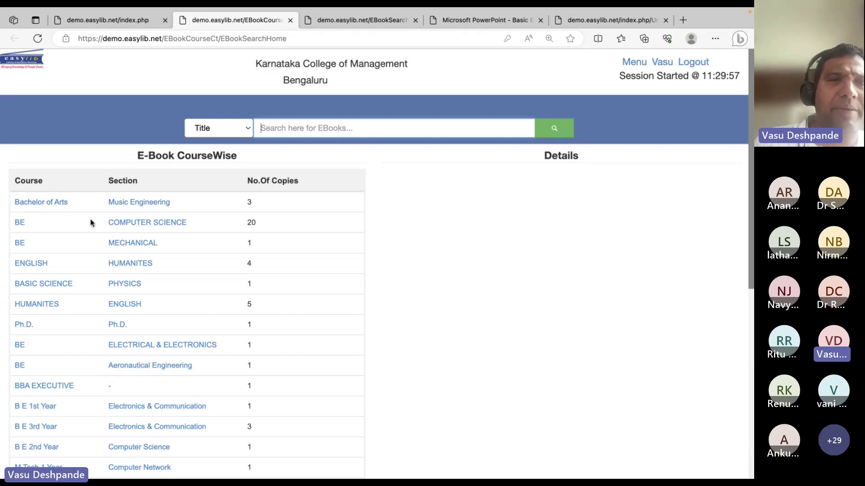
pyautogui.click(166, 222)
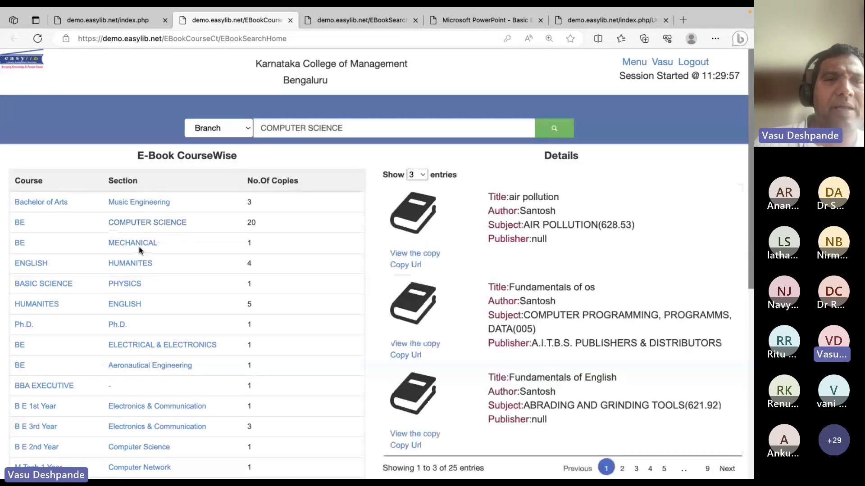
pyautogui.click(152, 246)
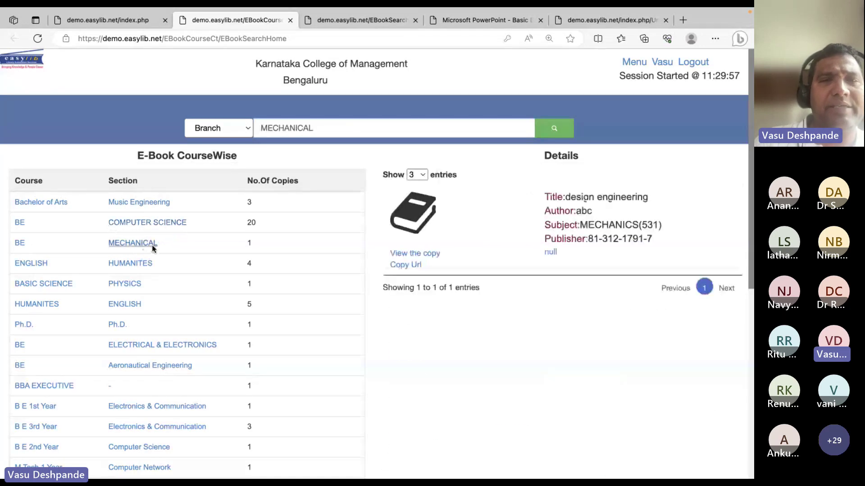
pyautogui.click(429, 255)
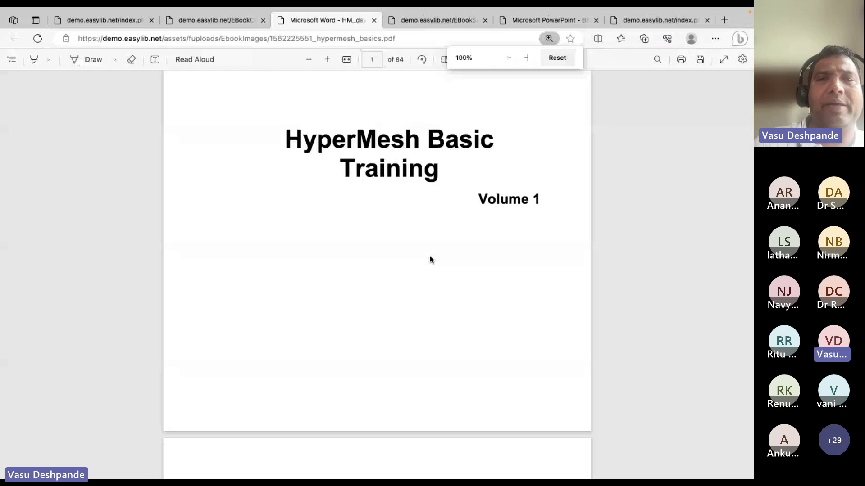
pyautogui.scroll(-15, 430, 260)
pyautogui.scroll(-5, 430, 259)
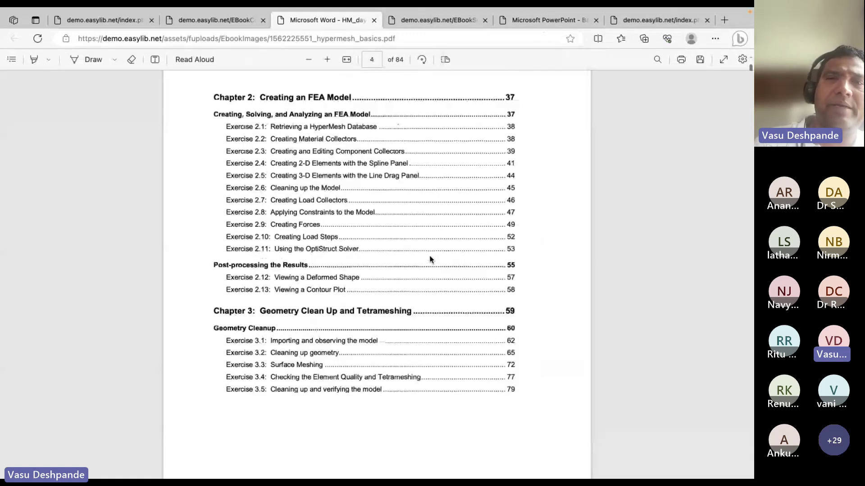
pyautogui.click(232, 18)
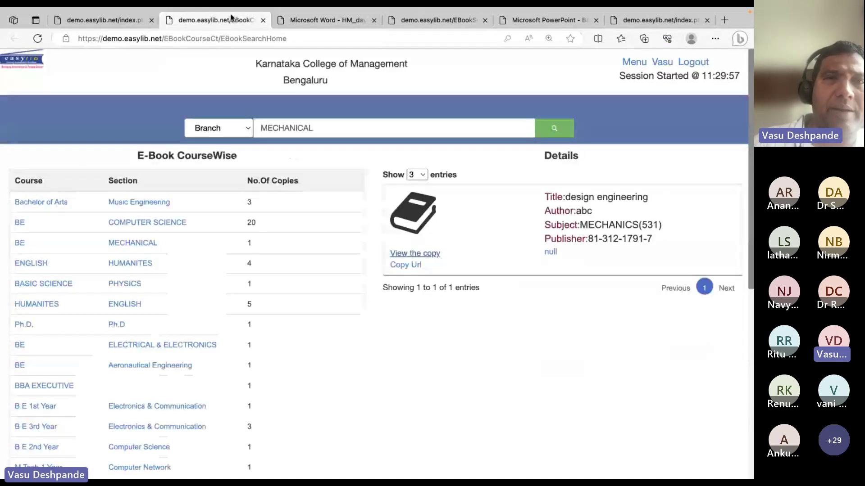
pyautogui.click(110, 23)
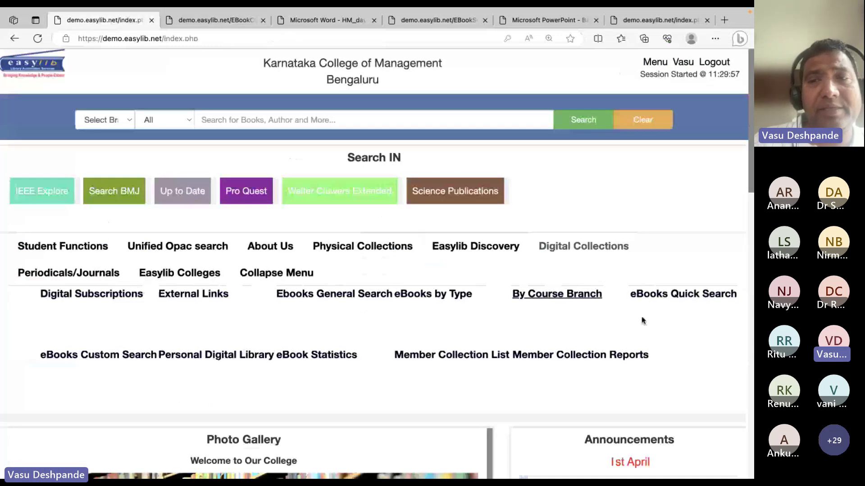
# In eBooks Quick Search, list subjects: abrading and grinding tools, Air Pollution, Algebra, Aeronautics
pyautogui.click(674, 296)
pyautogui.click(102, 218)
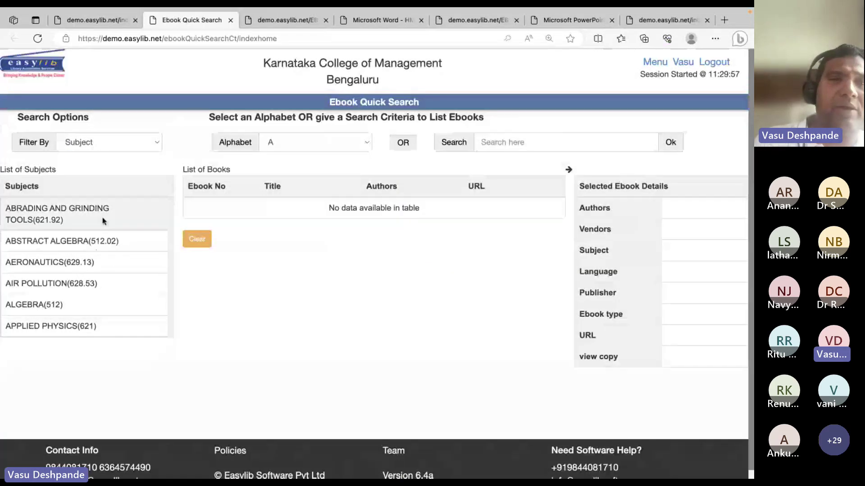
pyautogui.click(92, 284)
pyautogui.click(98, 306)
pyautogui.click(83, 261)
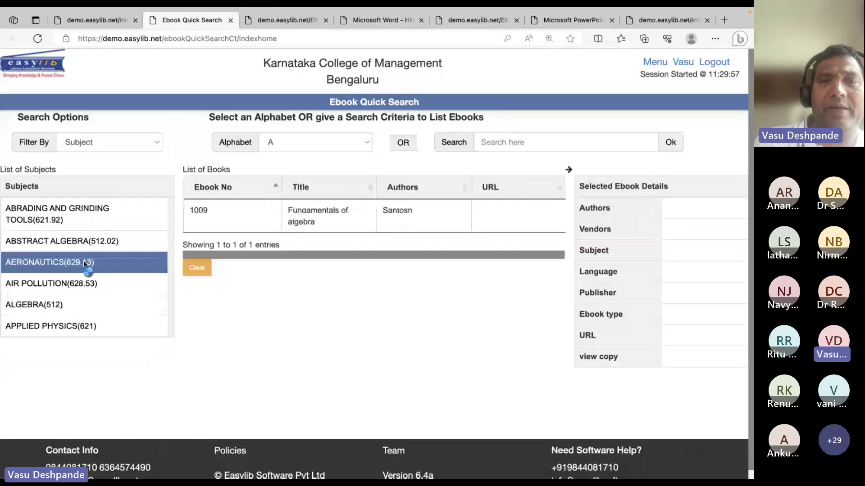
pyautogui.click(99, 22)
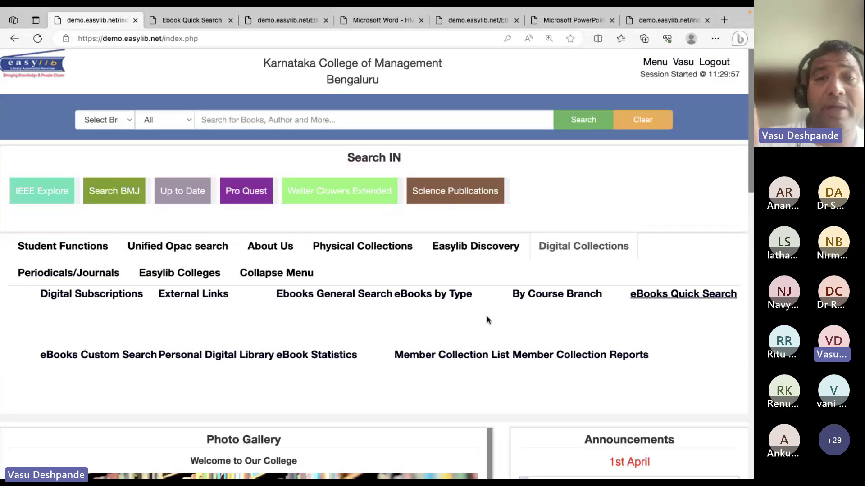
pyautogui.press('super+Tab')
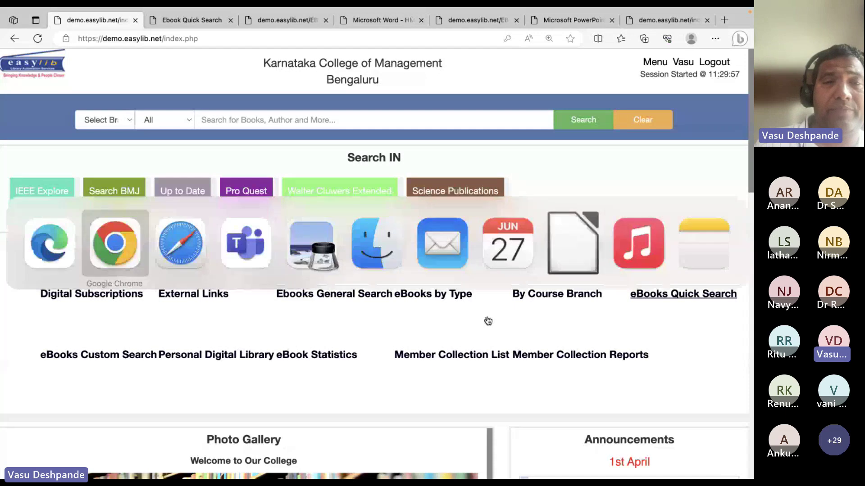
# Switch to the SDUAHER university library home page and scan its Short-Cuts strip
pyautogui.press('super+Tab')
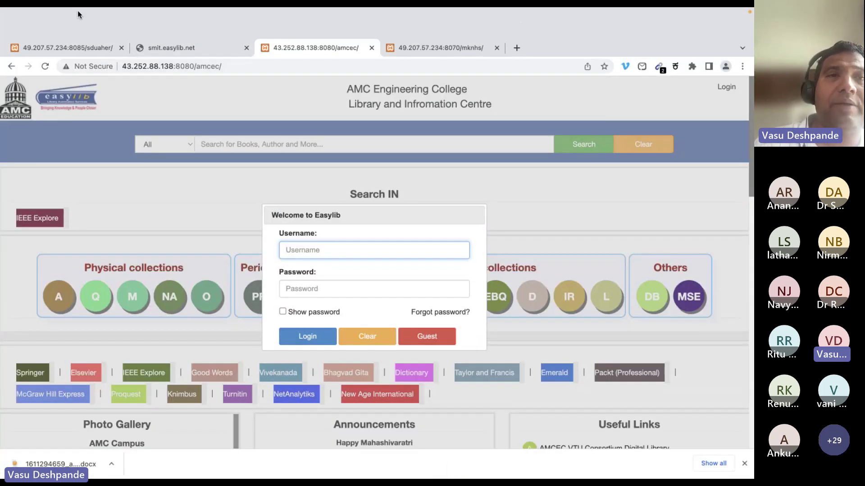
pyautogui.click(72, 43)
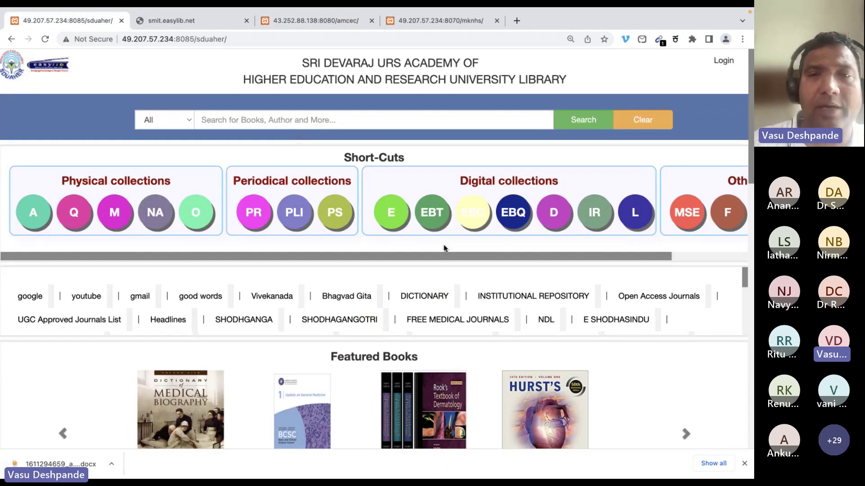
pyautogui.hscroll(4, 436, 260)
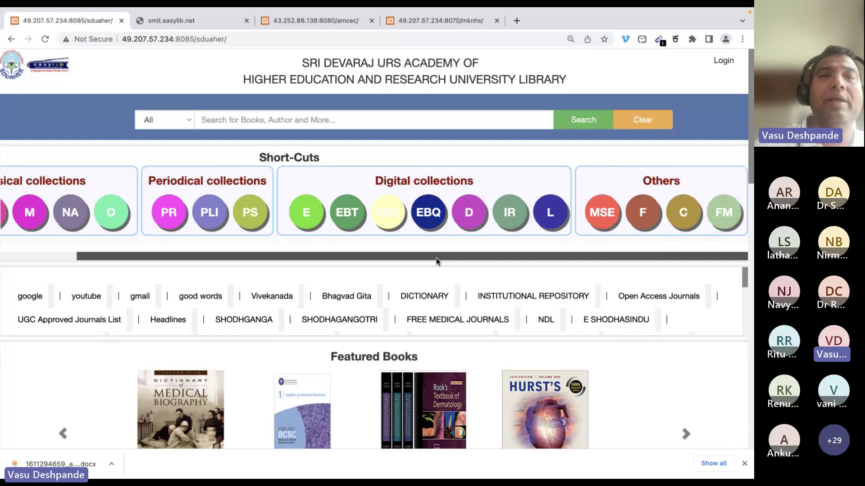
pyautogui.hscroll(-2, 323, 112)
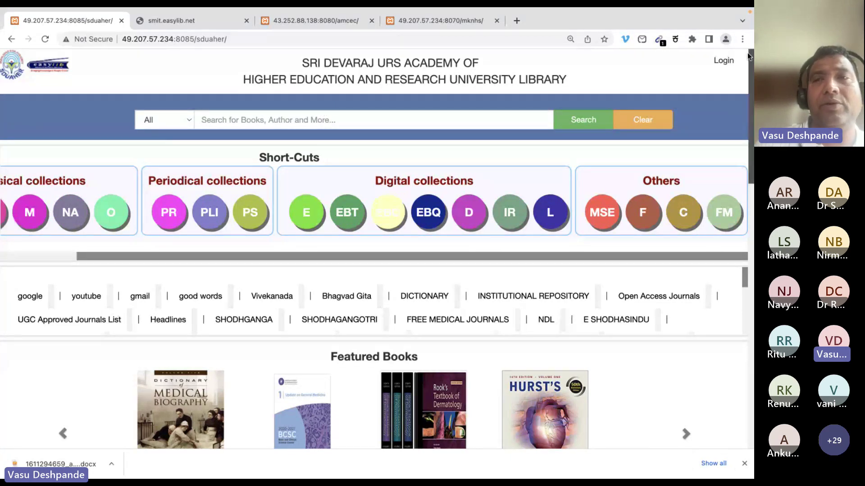
# Check the Login user-type options, open the library's e-book search page, then return home
pyautogui.click(729, 62)
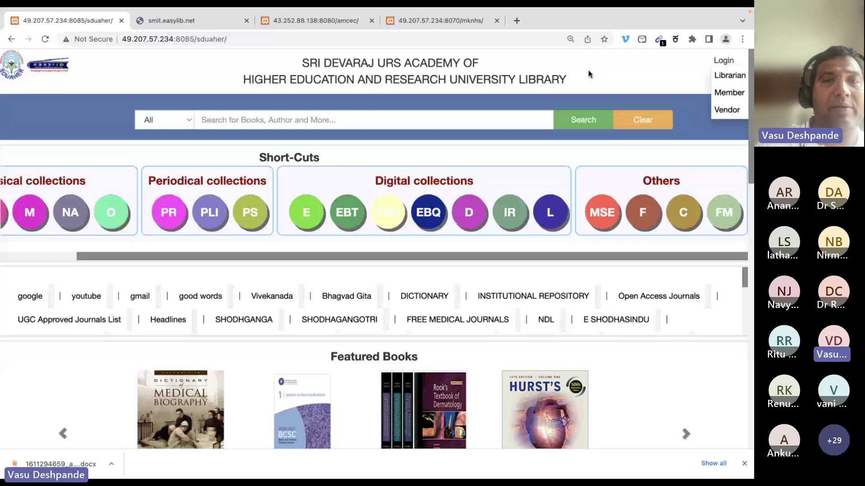
pyautogui.click(314, 199)
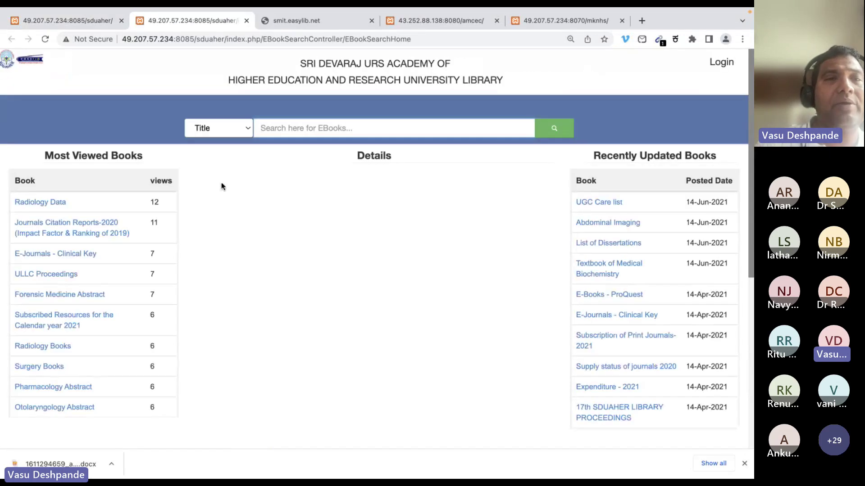
pyautogui.rightClick(299, 274)
pyautogui.click(290, 247)
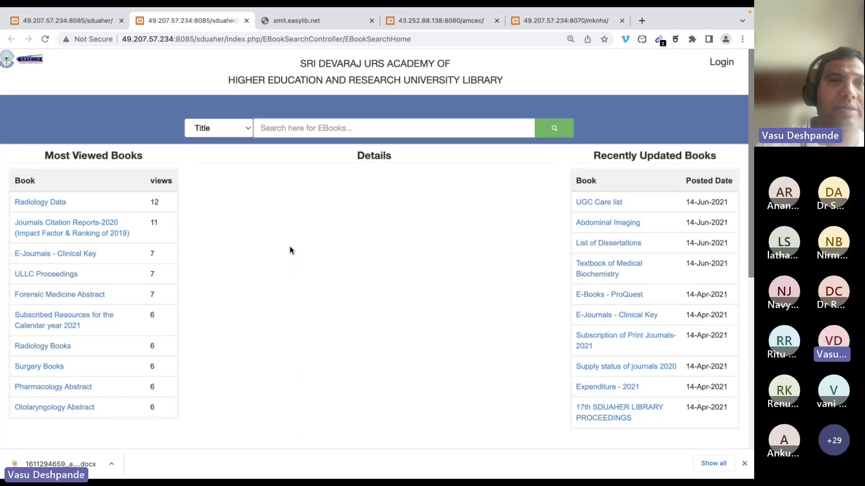
pyautogui.click(89, 21)
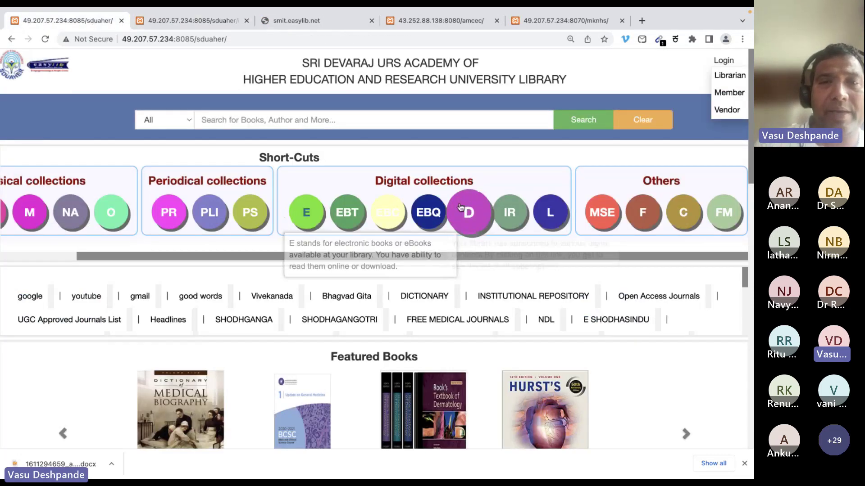
# List the ULLRC-LIST type e-books and scroll through the AHS-Abst PDF copy
pyautogui.click(341, 211)
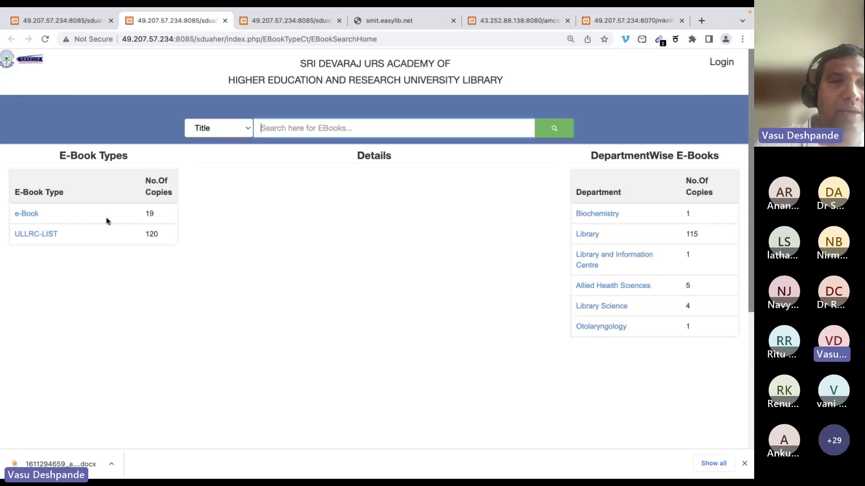
pyautogui.click(42, 235)
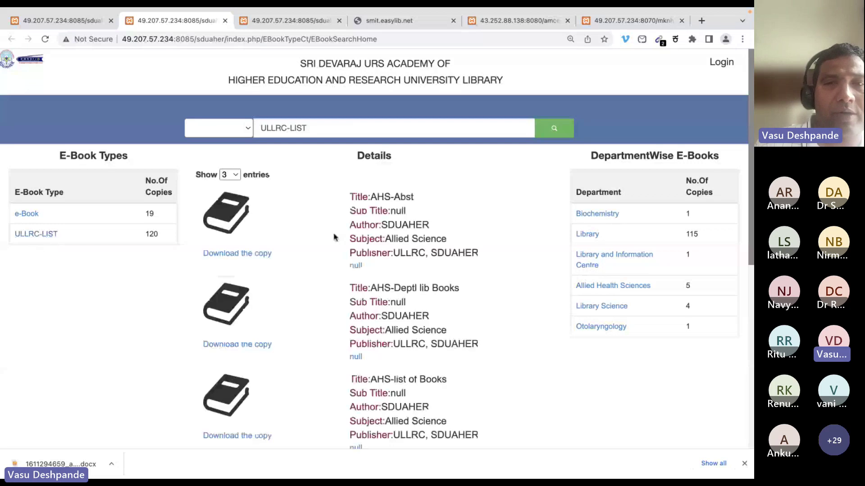
pyautogui.click(243, 253)
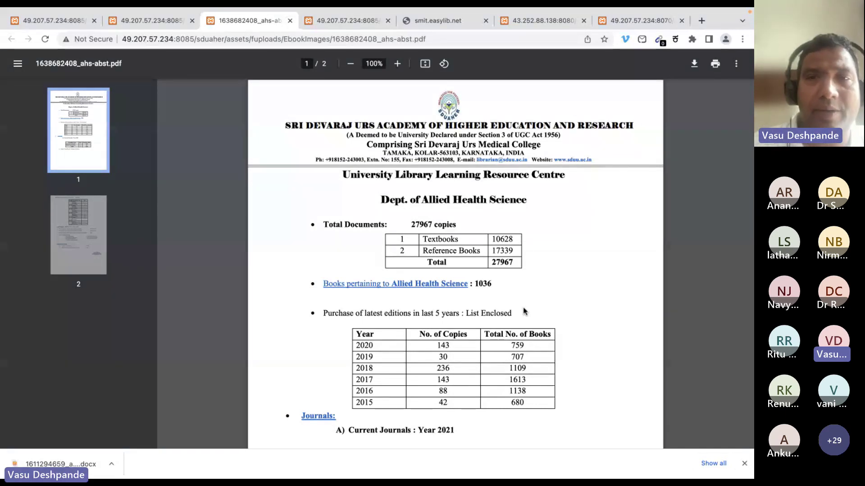
pyautogui.scroll(-7, 527, 302)
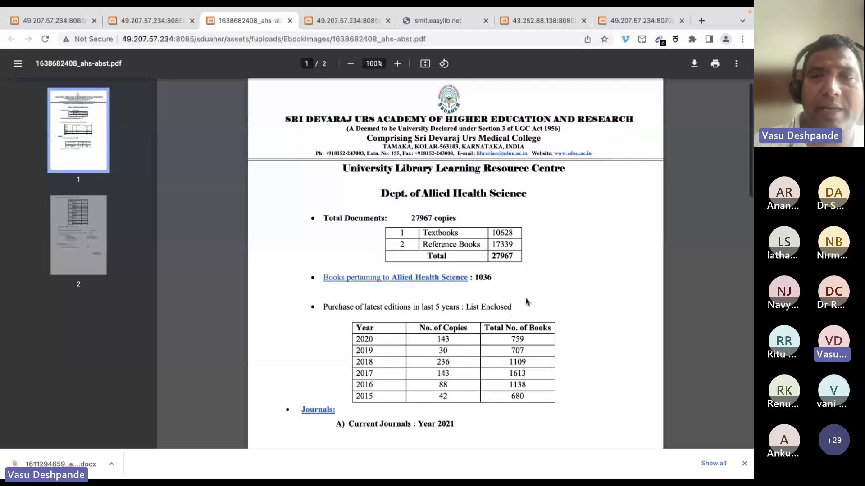
pyautogui.scroll(-11, 527, 301)
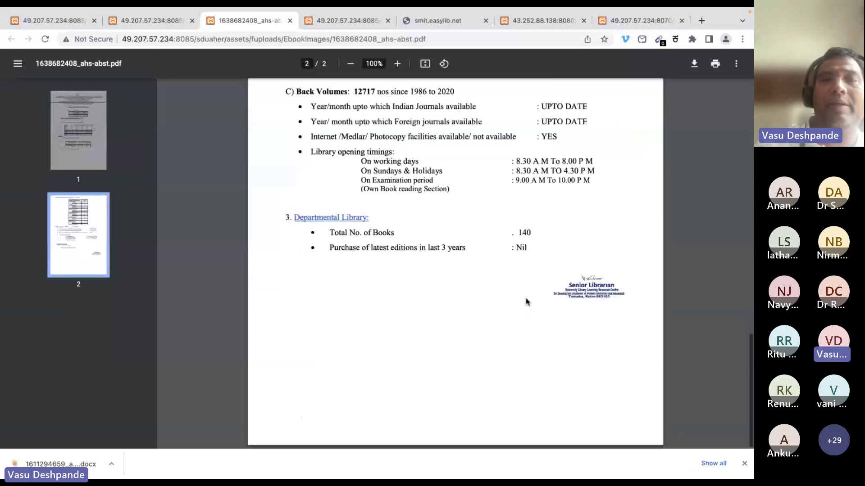
pyautogui.scroll(17, 527, 302)
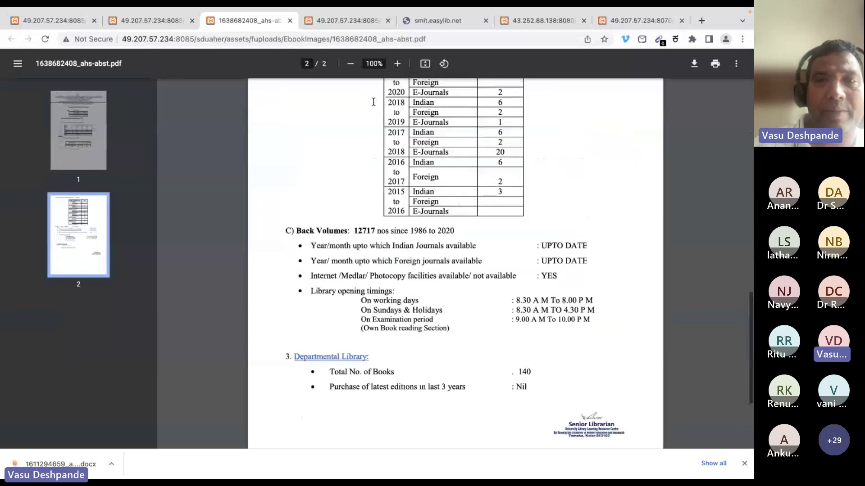
pyautogui.scroll(2, 373, 102)
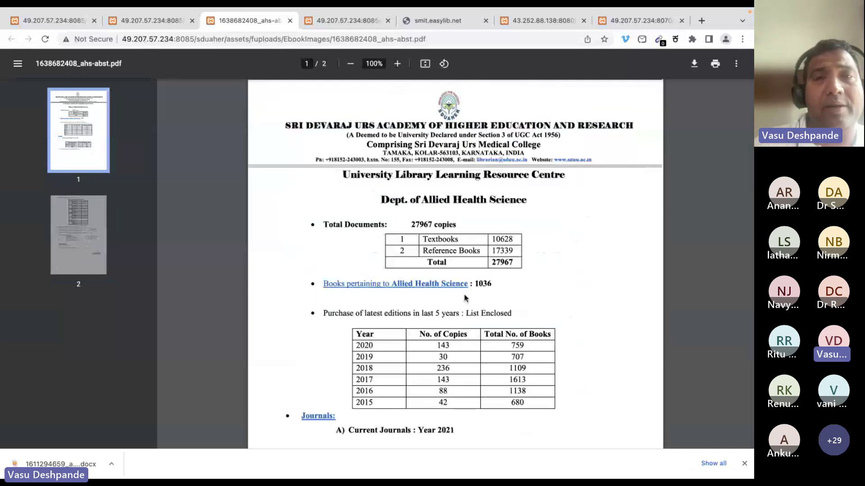
pyautogui.click(172, 25)
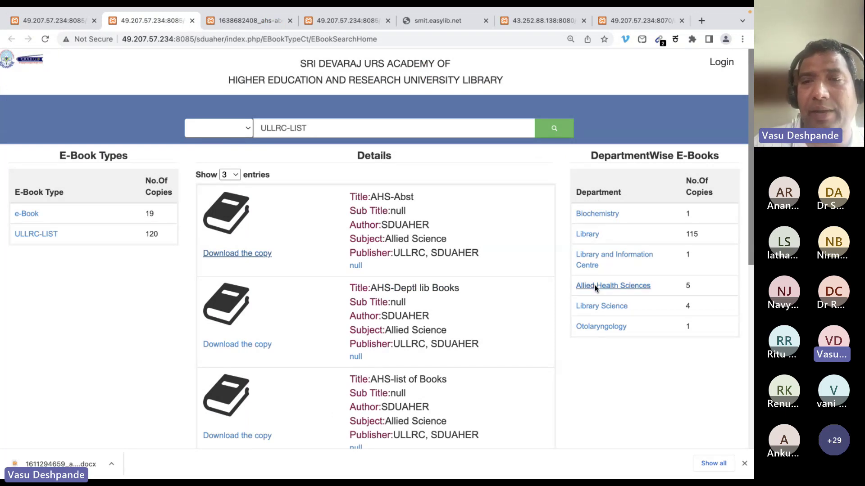
# List the single Otolaryngology department e-book, then close the results and PDF tabs
pyautogui.click(601, 306)
pyautogui.click(601, 327)
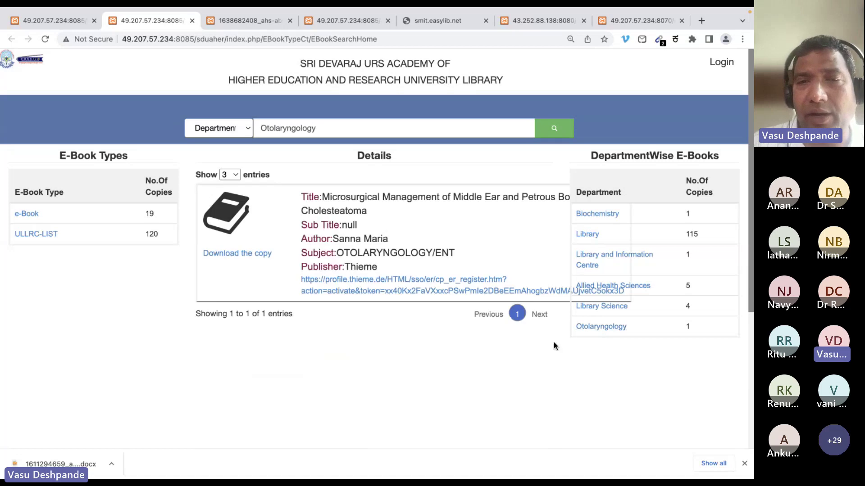
pyautogui.click(60, 20)
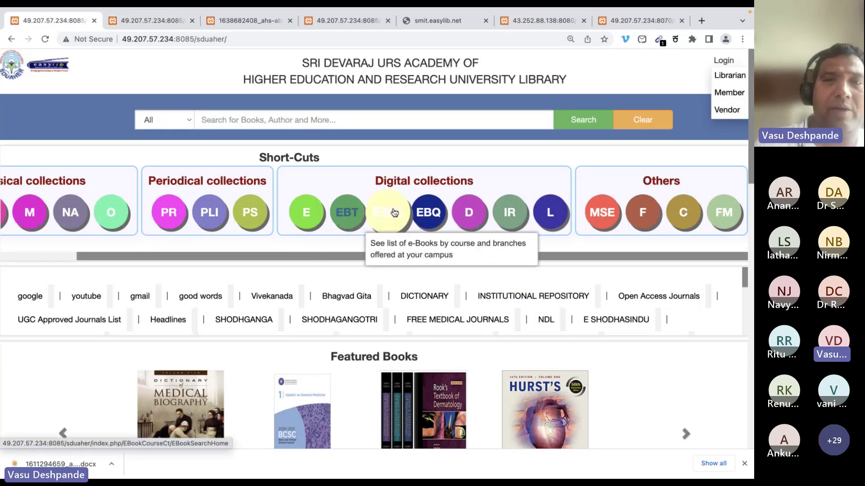
pyautogui.click(152, 20)
pyautogui.click(191, 21)
pyautogui.click(192, 21)
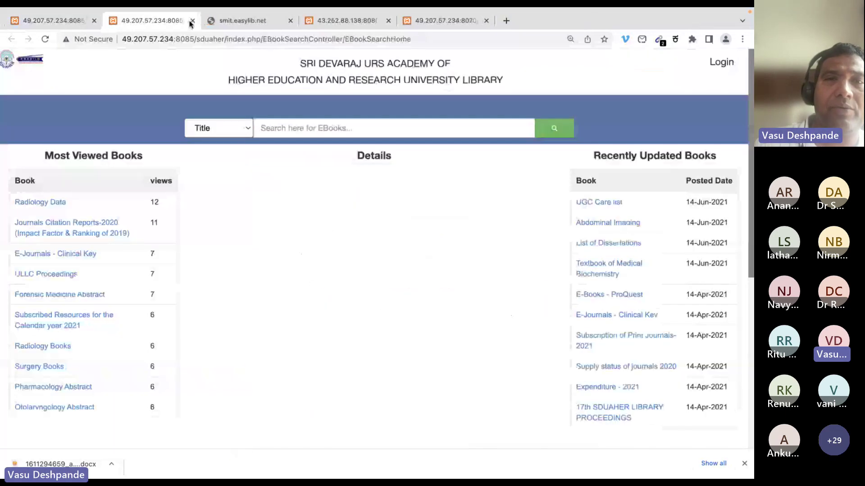
pyautogui.click(191, 20)
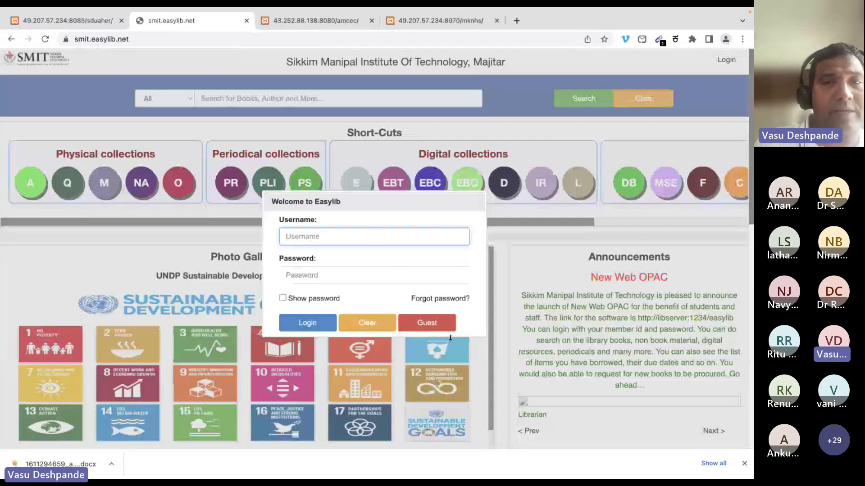
# Enter the SMIT library as a guest and open its e-book search page
pyautogui.click(437, 329)
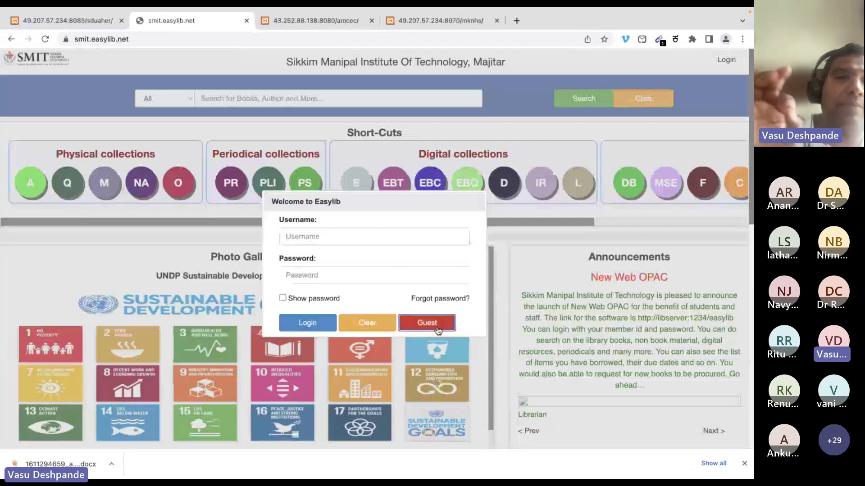
pyautogui.click(429, 269)
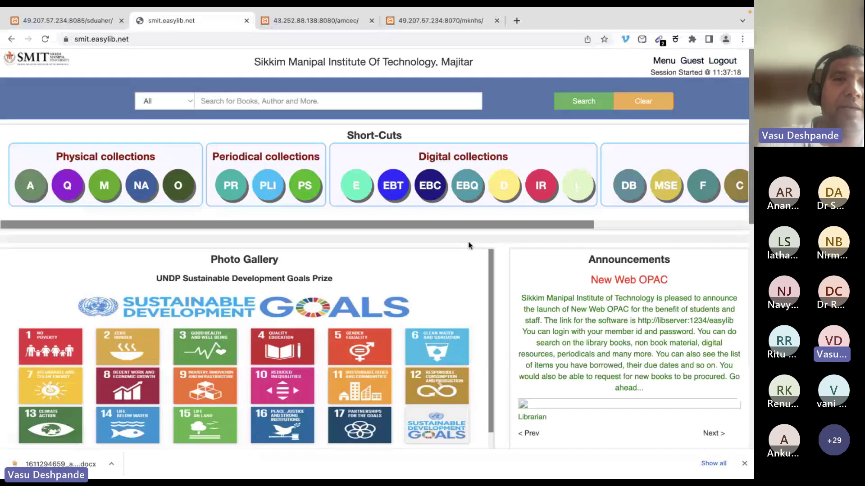
pyautogui.click(358, 195)
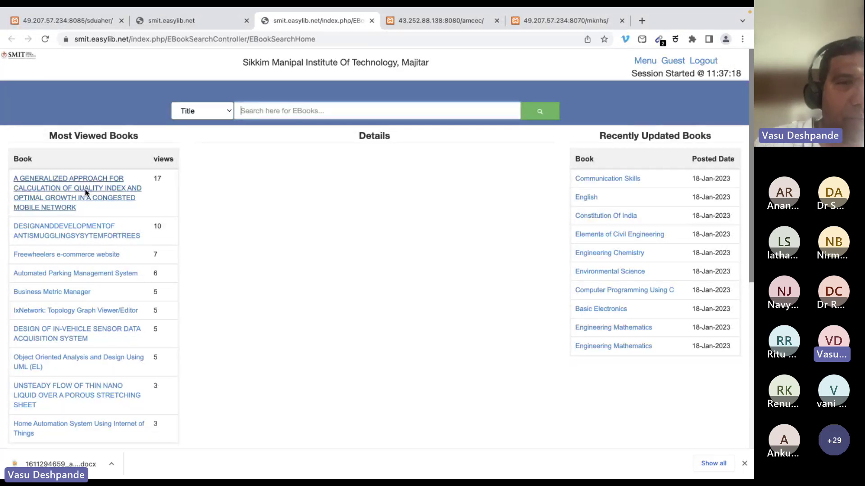
# Open the top most-viewed project report's details and scroll through its PDF copy
pyautogui.click(85, 192)
pyautogui.click(239, 228)
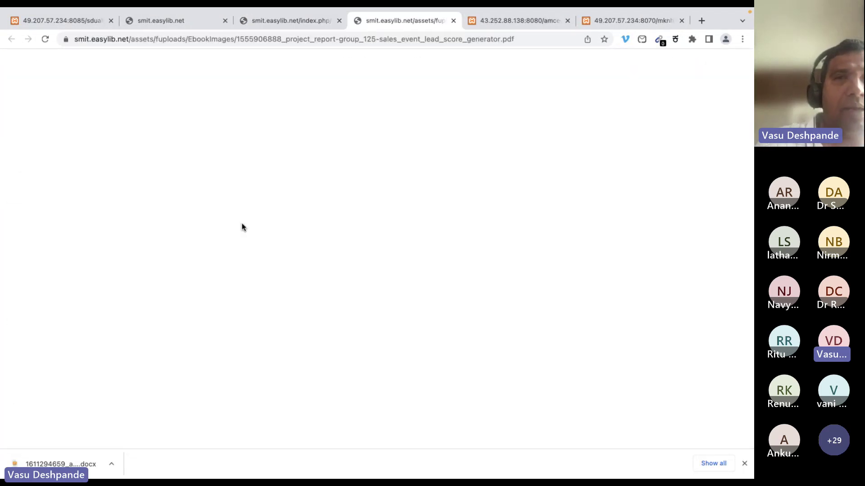
pyautogui.scroll(-10, 477, 295)
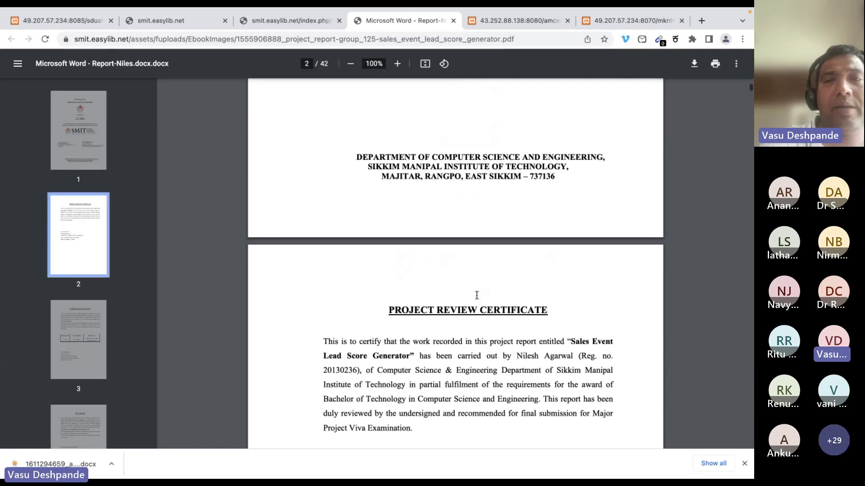
pyautogui.scroll(6, 477, 295)
pyautogui.scroll(2, 477, 295)
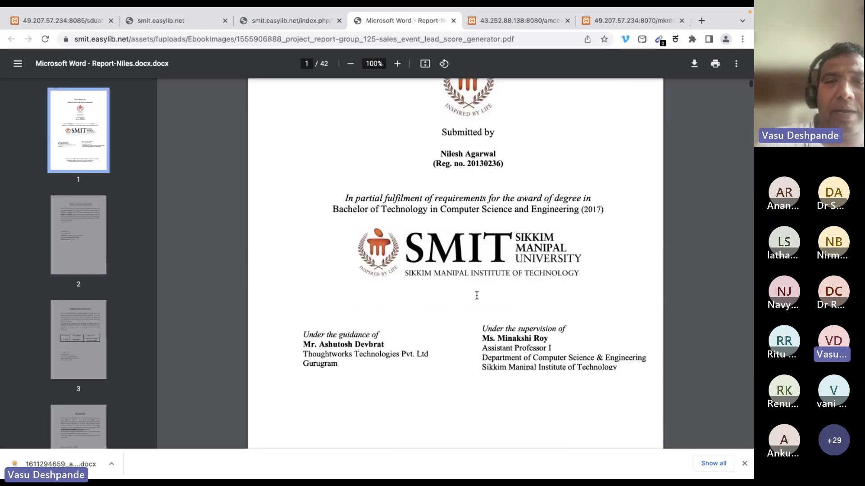
pyautogui.scroll(-8, 476, 295)
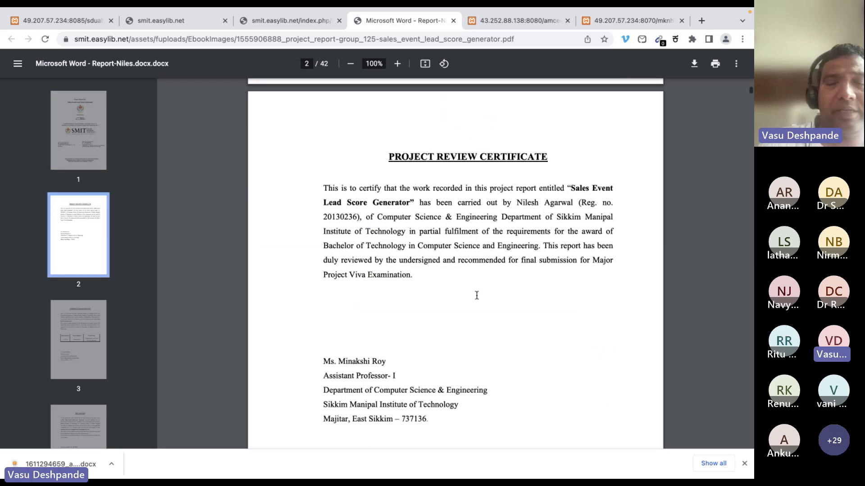
pyautogui.scroll(-20, 477, 295)
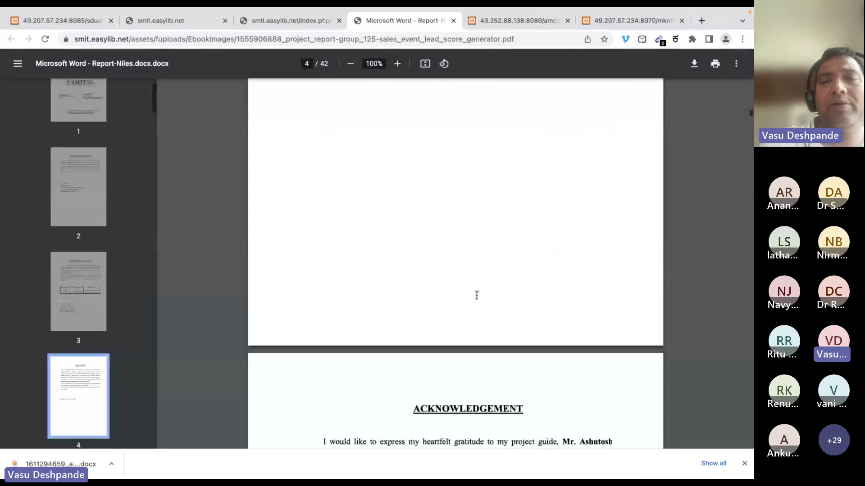
pyautogui.scroll(-10, 476, 295)
pyautogui.click(284, 23)
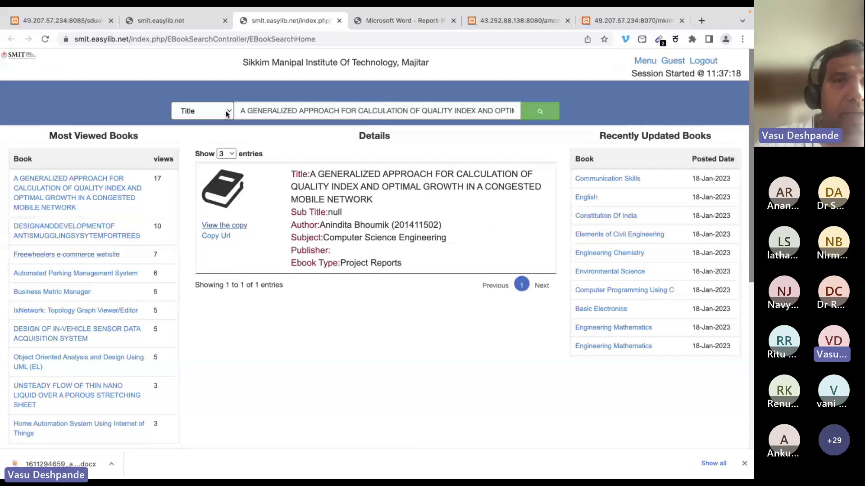
# Open the e-book types overview and zoom the page to 110%
pyautogui.click(158, 21)
pyautogui.click(380, 187)
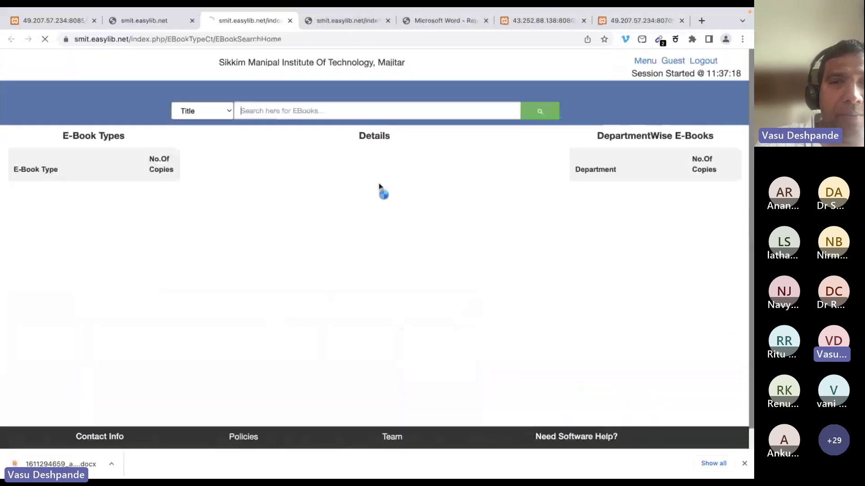
pyautogui.hotkey('ctrl', '+')
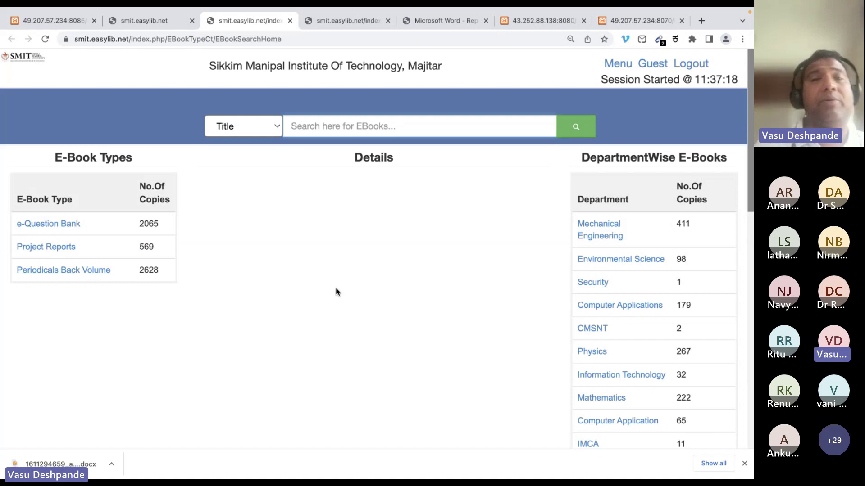
pyautogui.scroll(-2, 336, 292)
pyautogui.scroll(2, 306, 271)
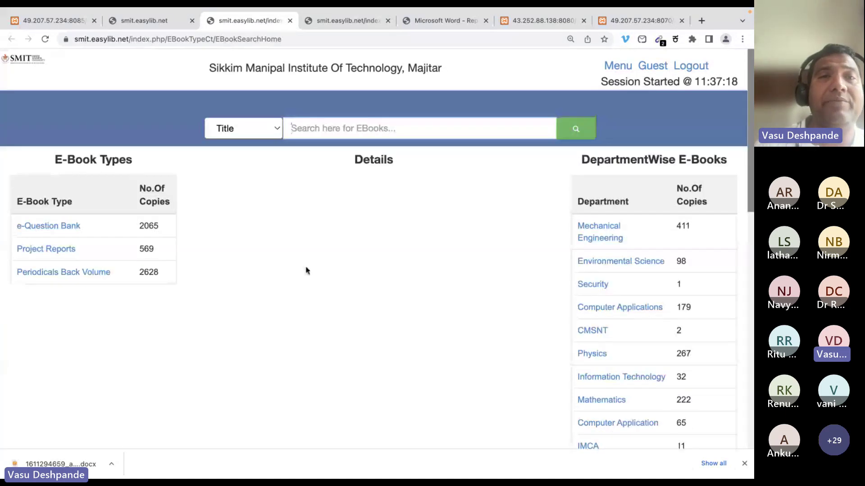
# List Periodicals Back Volume and Mechanical Engineering e-books, preview the first journal PDF, and close it
pyautogui.click(69, 271)
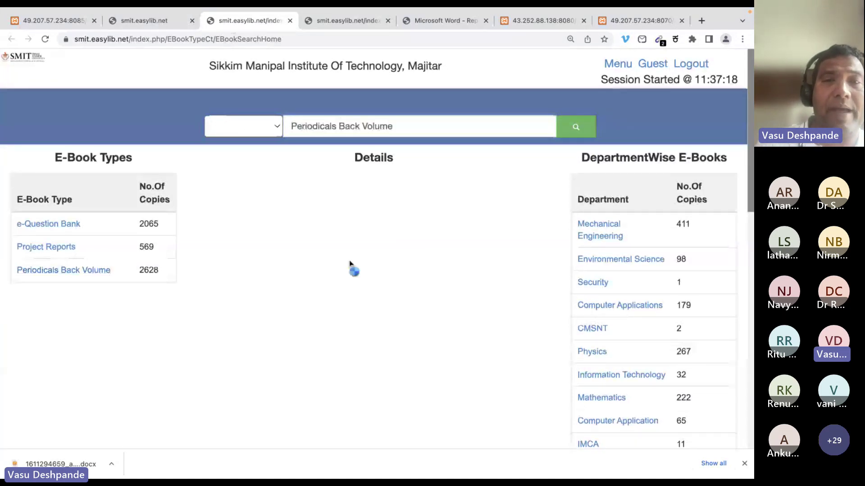
pyautogui.click(591, 226)
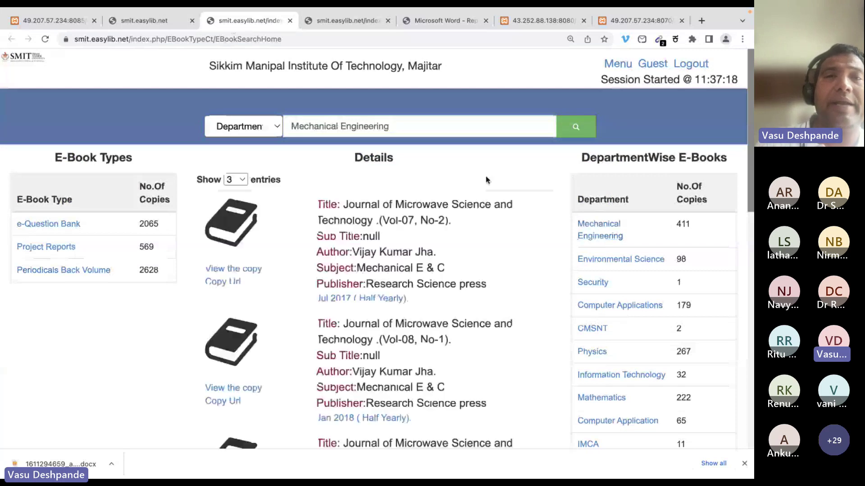
pyautogui.click(244, 272)
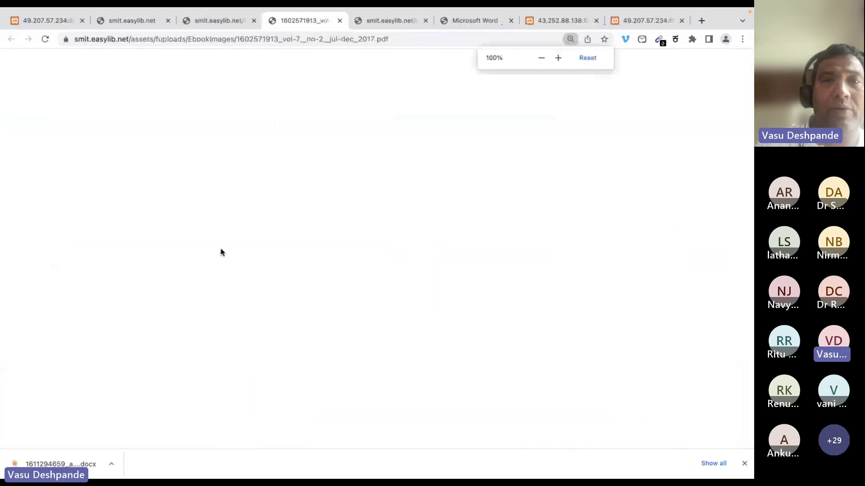
pyautogui.scroll(-3, 414, 194)
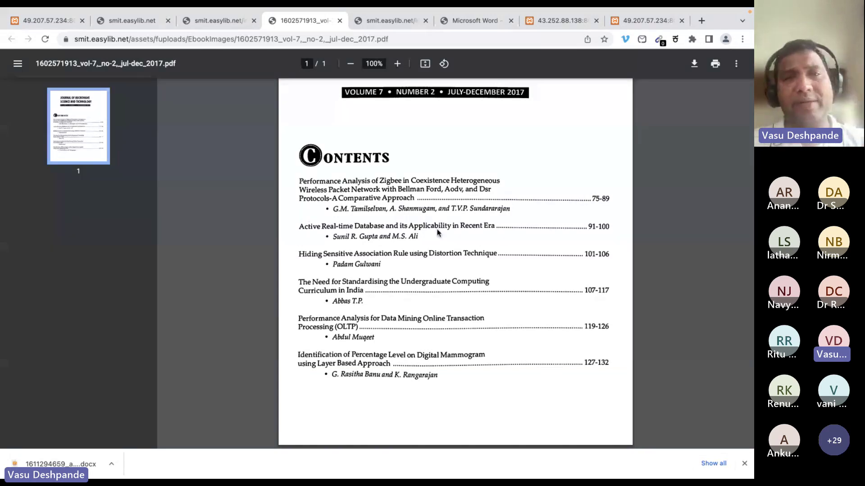
pyautogui.scroll(3, 480, 182)
pyautogui.scroll(-2, 480, 182)
pyautogui.scroll(-2, 479, 182)
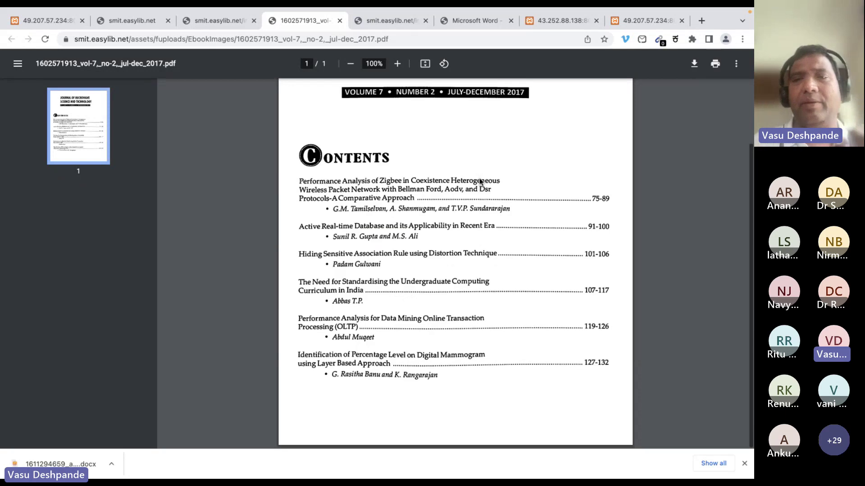
pyautogui.click(341, 20)
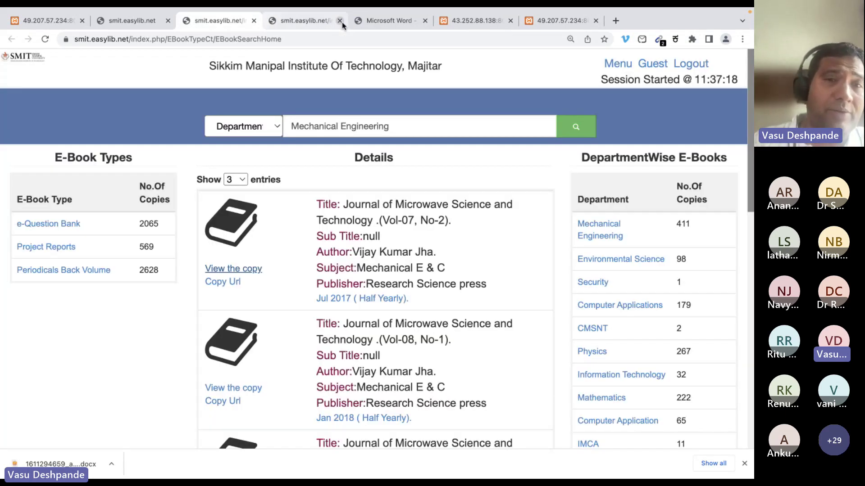
# Dismiss the context menu and search-field list, leaving the search unchanged
pyautogui.rightClick(412, 247)
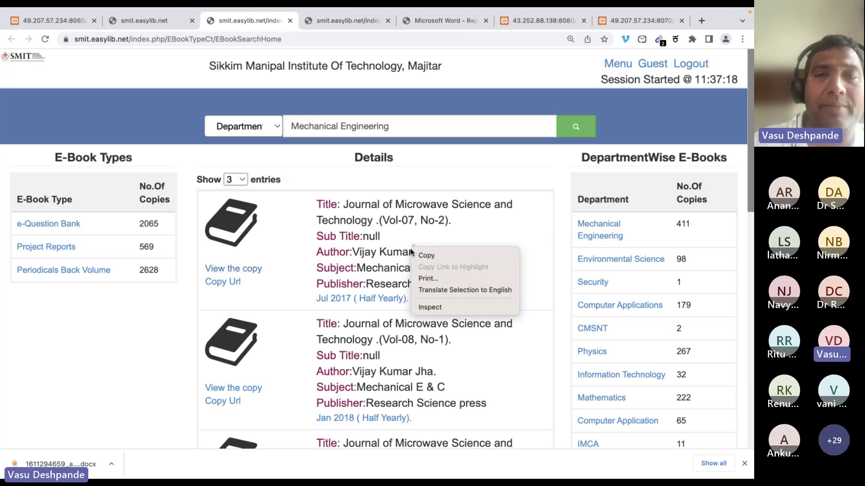
pyautogui.click(399, 223)
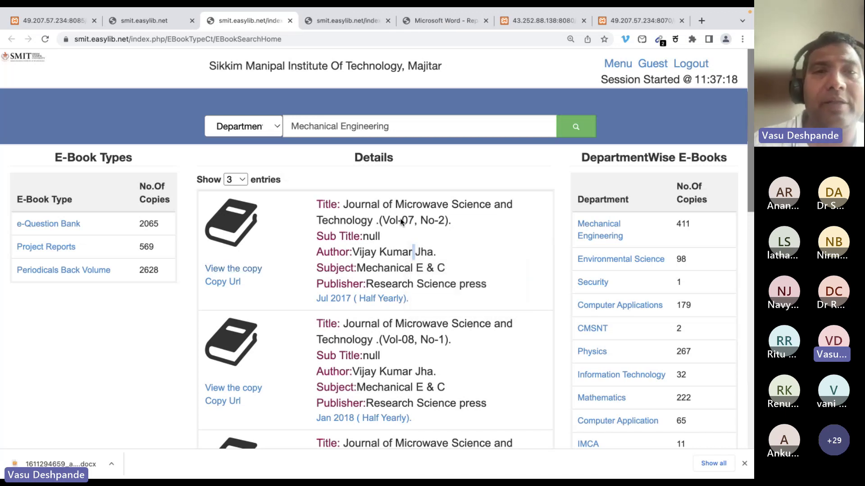
pyautogui.click(272, 126)
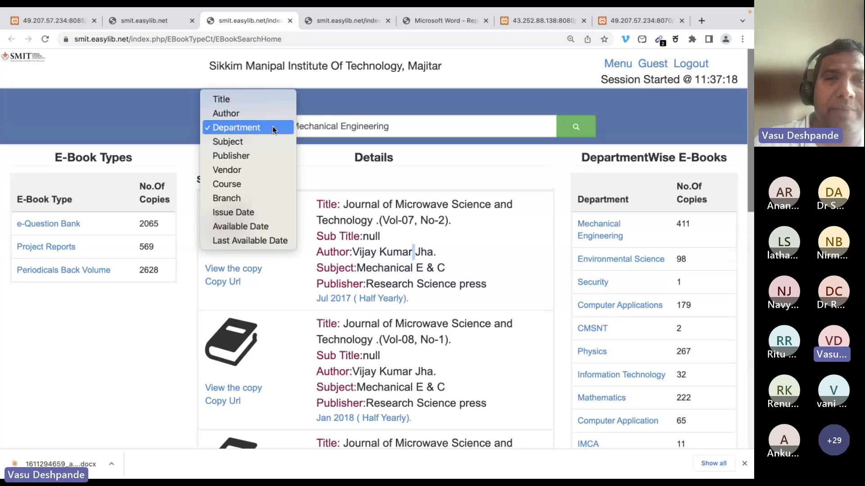
pyautogui.click(480, 260)
# Open the course-wise e-books page and scroll through the course table
pyautogui.click(160, 21)
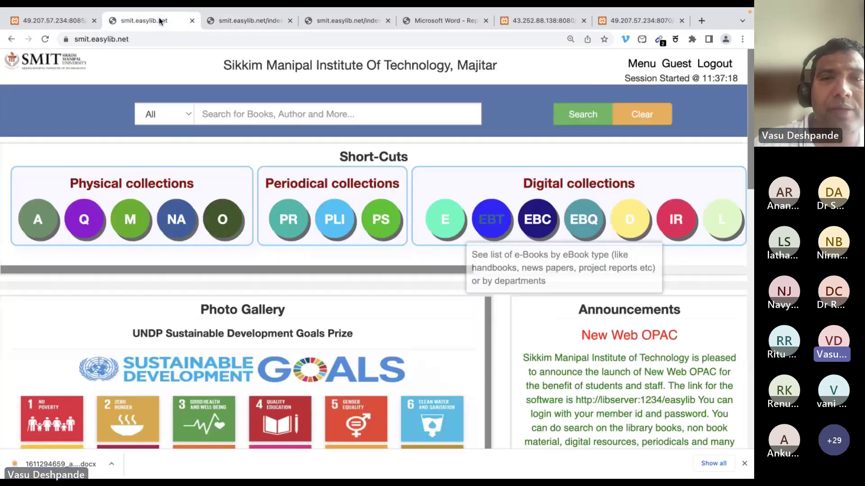
pyautogui.click(491, 216)
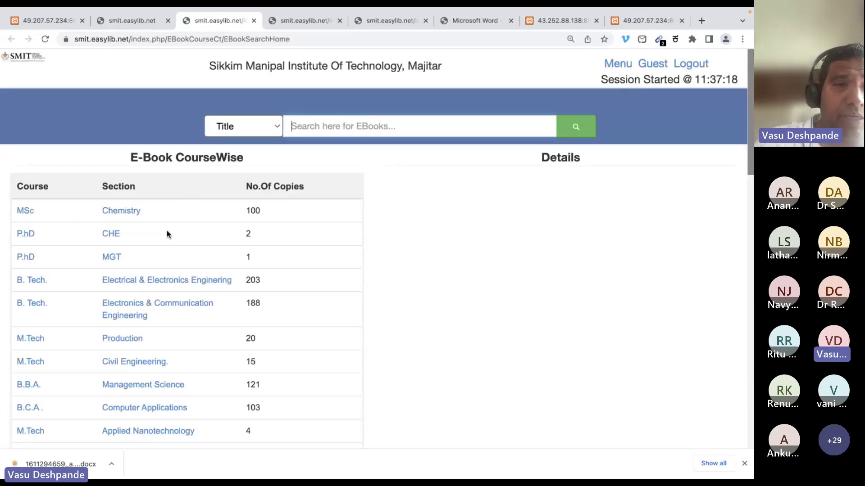
pyautogui.scroll(-5, 107, 245)
pyautogui.scroll(-2, 107, 247)
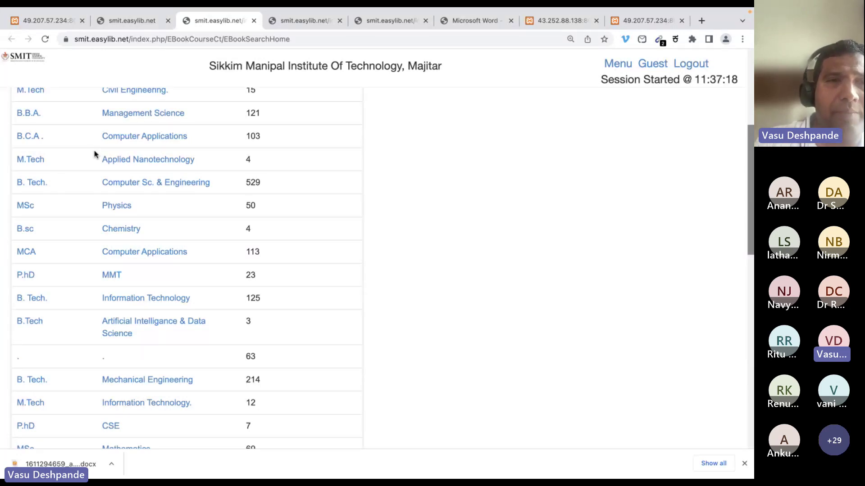
pyautogui.scroll(5, 94, 154)
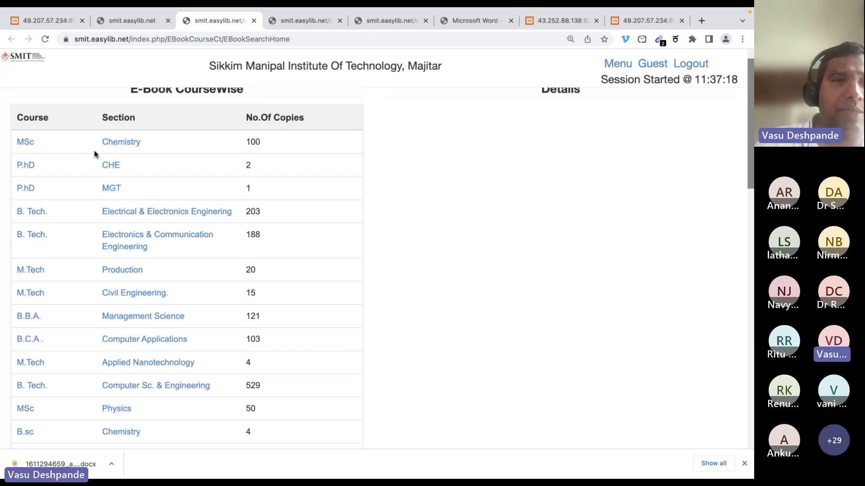
pyautogui.scroll(-8, 94, 154)
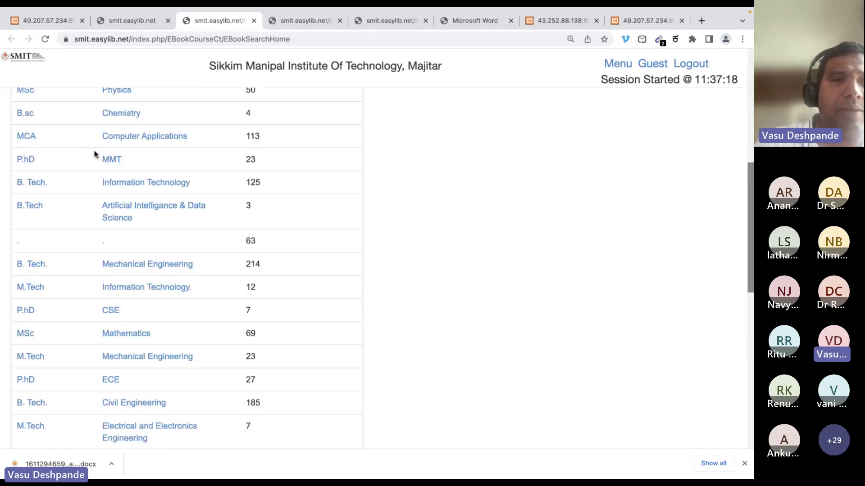
pyautogui.scroll(-2, 94, 154)
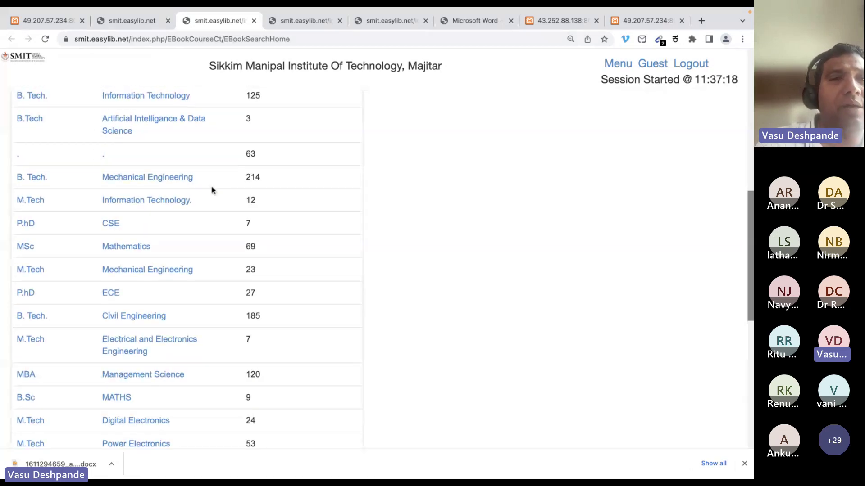
pyautogui.scroll(10, 148, 153)
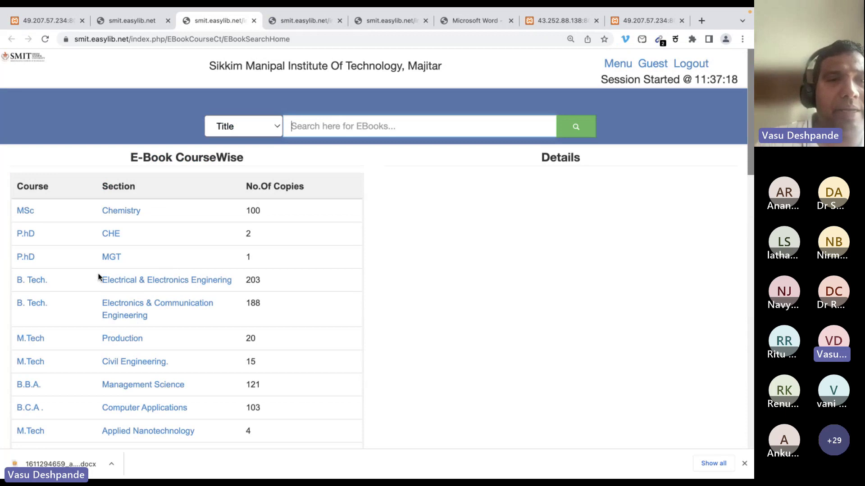
# List Electrical & Electronics Engineering and Computer Applications e-books and view the first copy
pyautogui.click(129, 280)
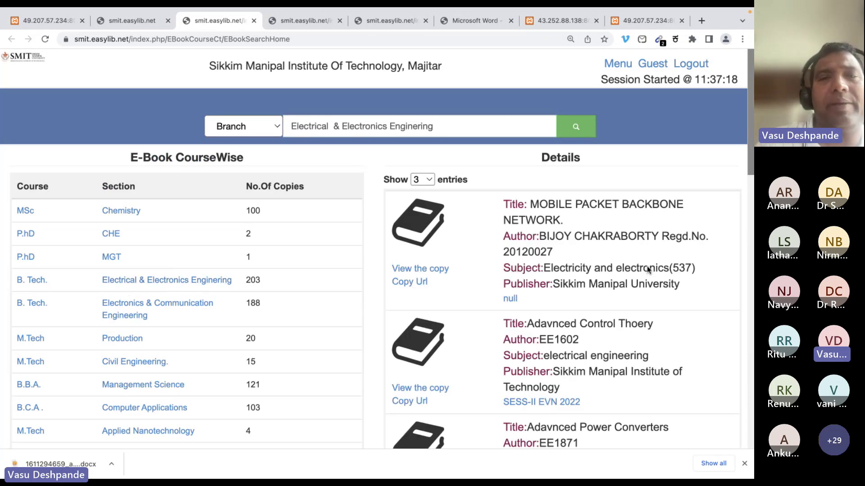
pyautogui.scroll(-1, 173, 390)
pyautogui.scroll(-1, 173, 390)
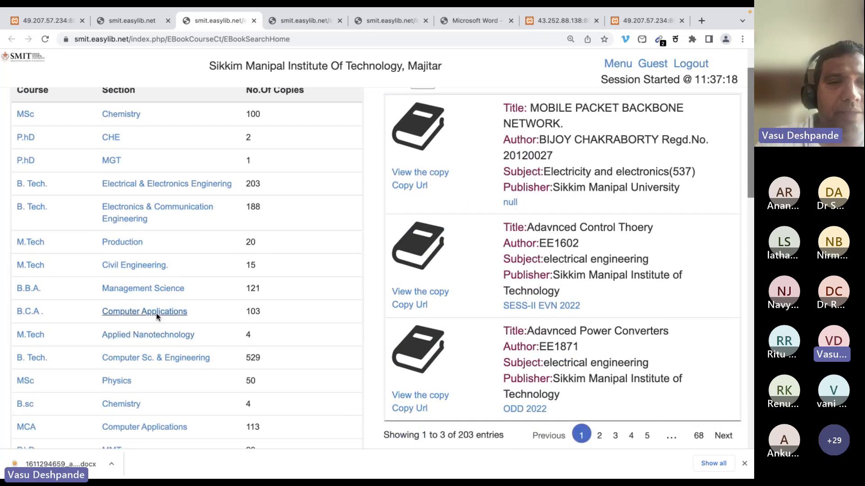
pyautogui.click(158, 312)
pyautogui.click(416, 174)
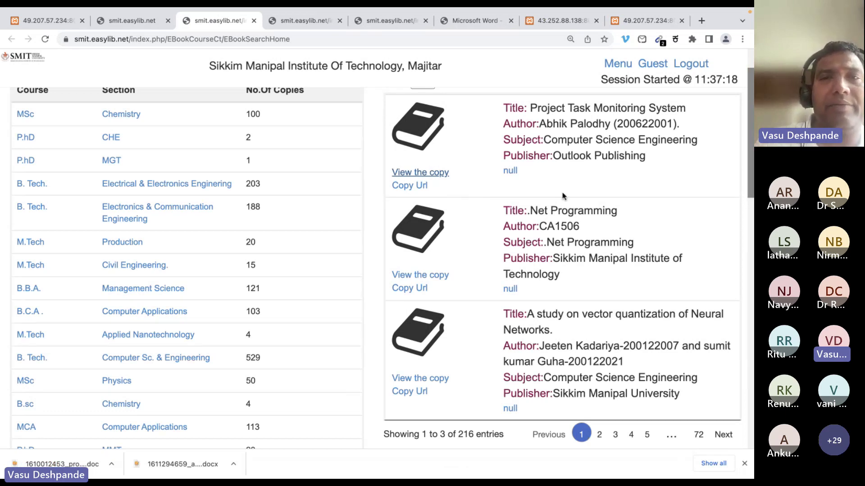
pyautogui.scroll(5, 562, 196)
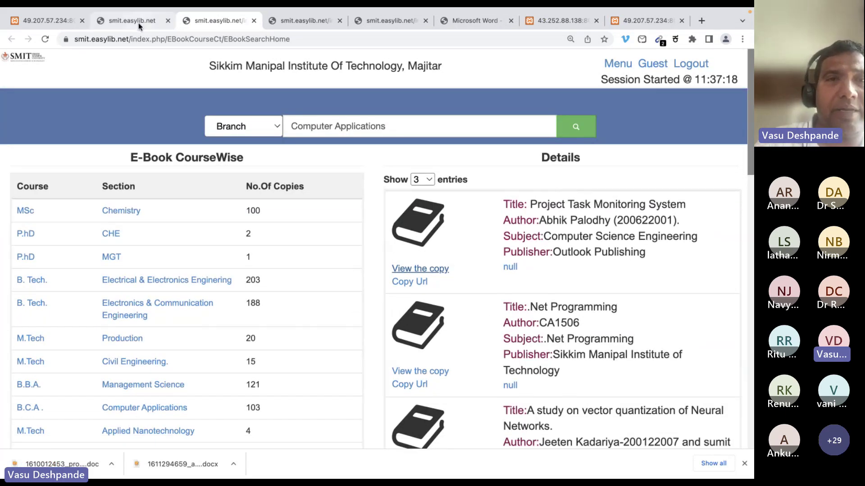
# From the home page, open the e-books by type and department page
pyautogui.click(139, 22)
pyautogui.click(198, 20)
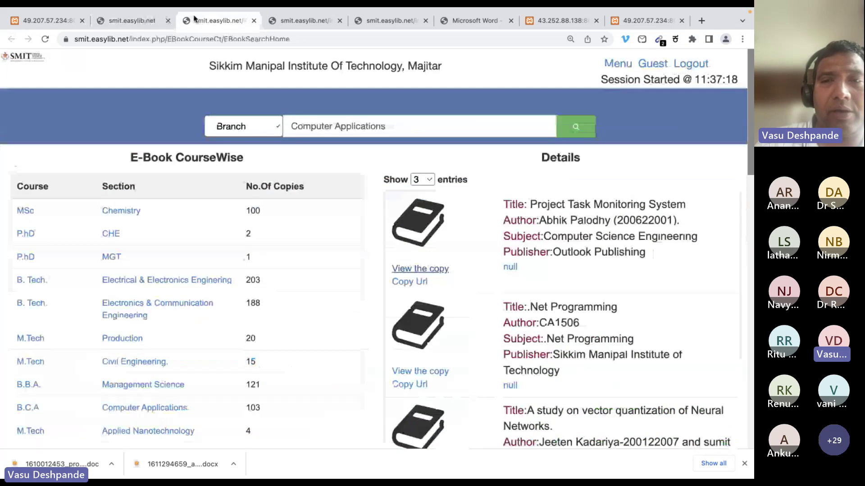
pyautogui.click(131, 20)
pyautogui.click(542, 218)
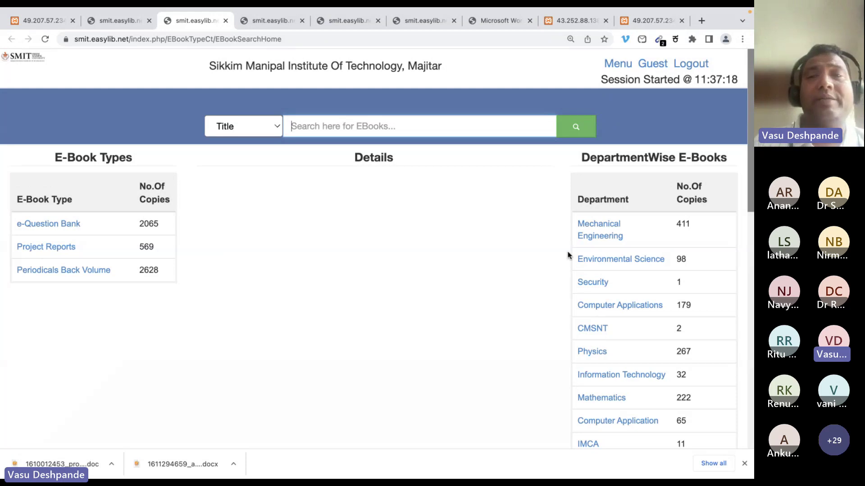
# List Mechanical Engineering e-books by department, then return to the home page
pyautogui.click(599, 234)
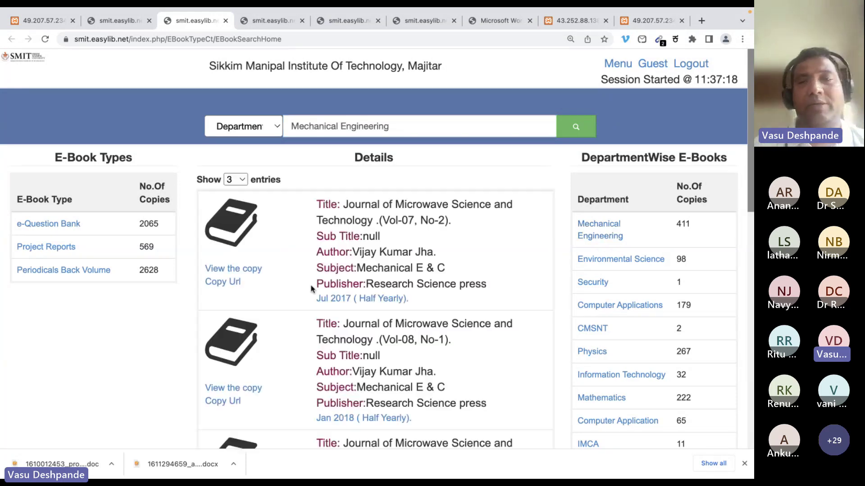
pyautogui.click(36, 21)
pyautogui.click(99, 21)
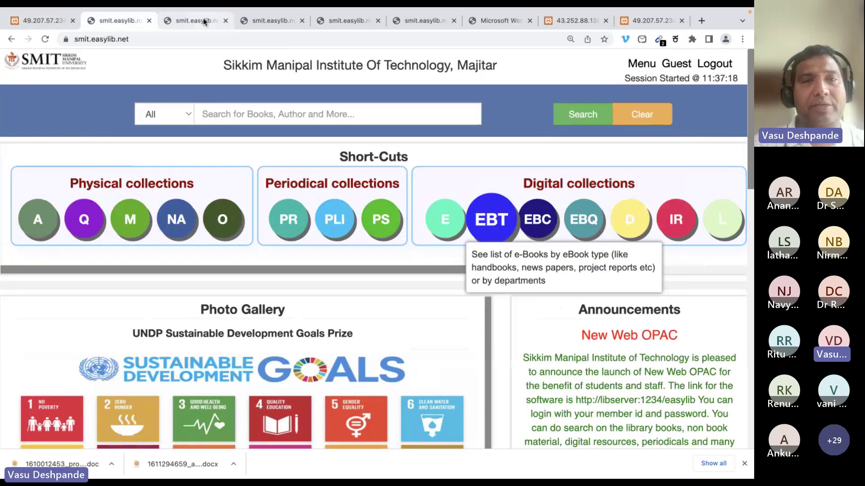
pyautogui.click(204, 22)
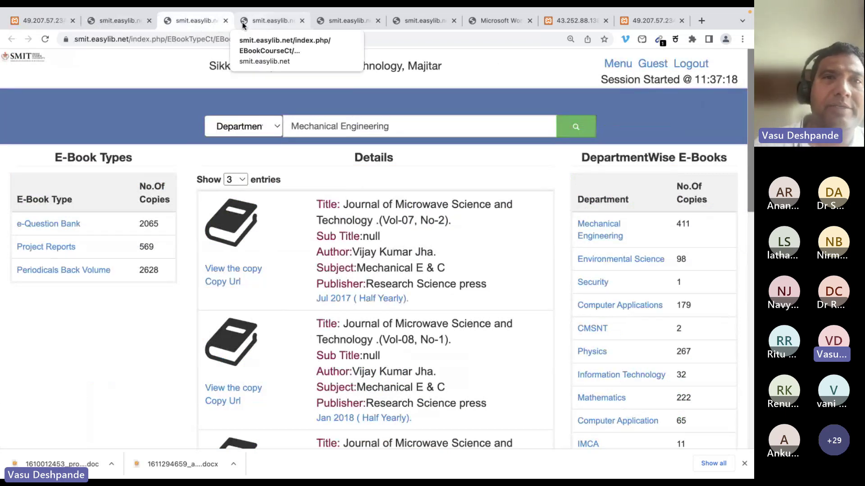
pyautogui.click(118, 20)
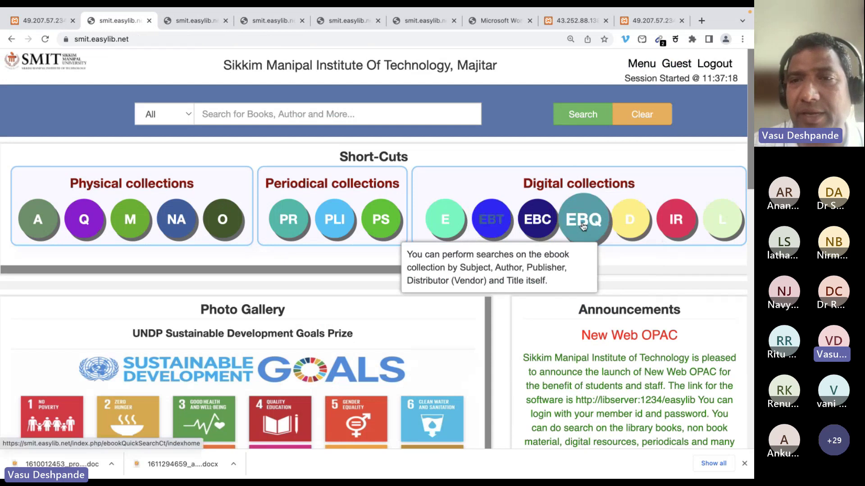
# Open the Digital Subscriptions list, scroll through Knimbus, J-gate, IEEE entries, and return home
pyautogui.click(642, 232)
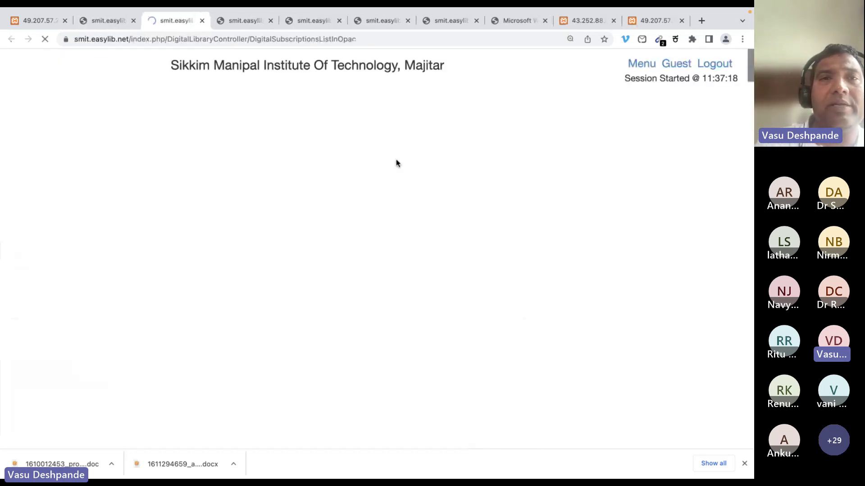
pyautogui.scroll(-3, 434, 287)
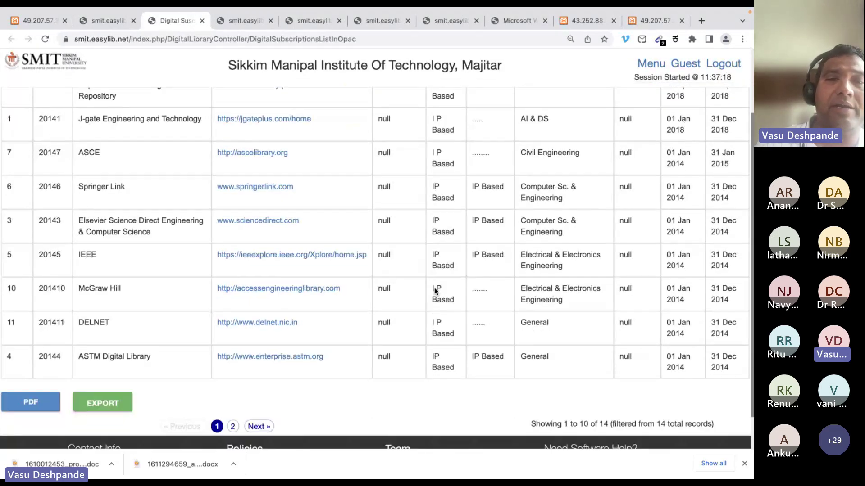
pyautogui.rightClick(405, 281)
pyautogui.scroll(3, 392, 250)
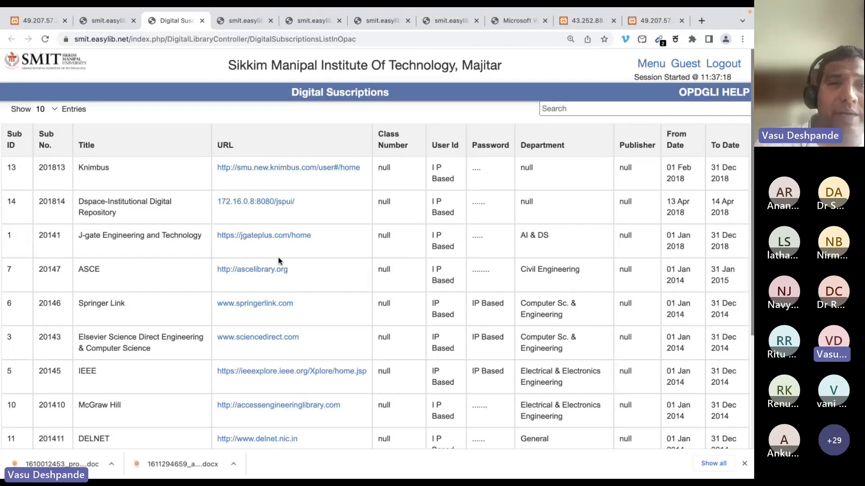
pyautogui.scroll(-4, 375, 245)
pyautogui.scroll(4, 375, 246)
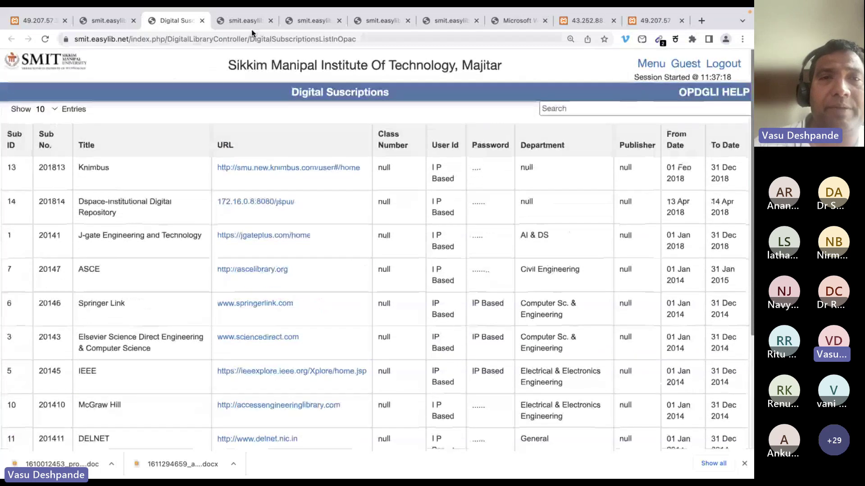
pyautogui.hotkey('ctrl', 'shift', 'Tab')
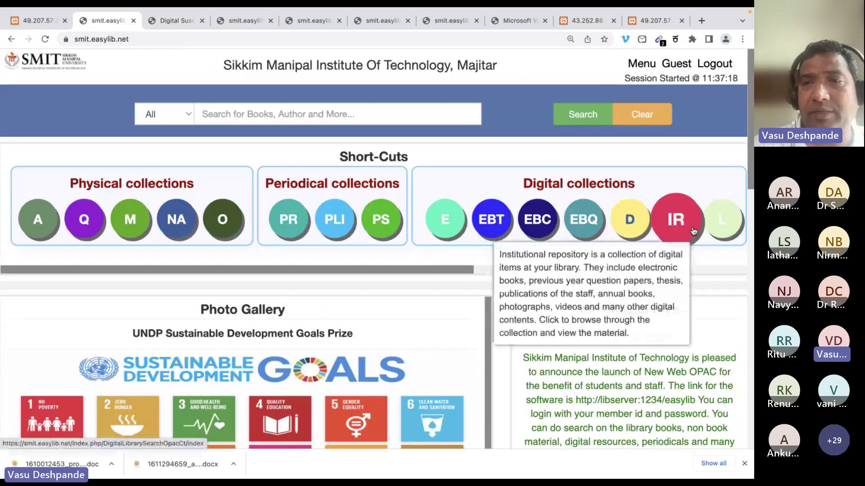
# Open the institutional repository and preview, then close, the Vol-09 computer Engineering journal PDF
pyautogui.click(693, 229)
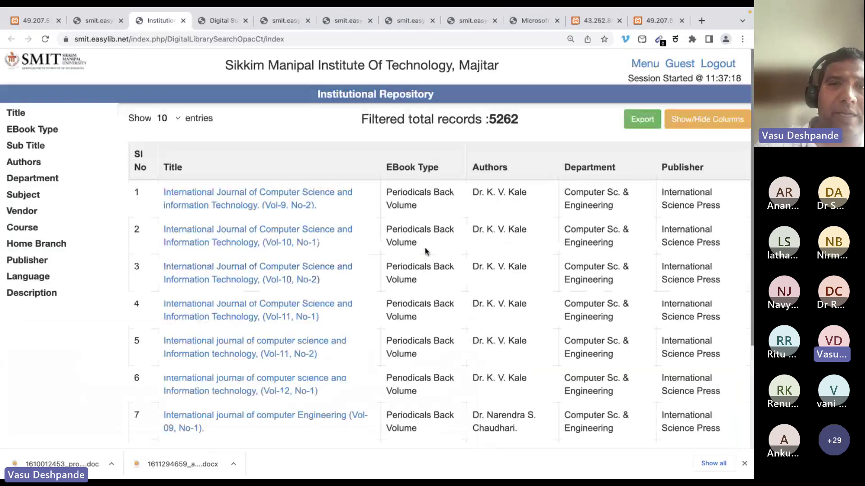
pyautogui.scroll(-4, 425, 251)
pyautogui.scroll(4, 425, 251)
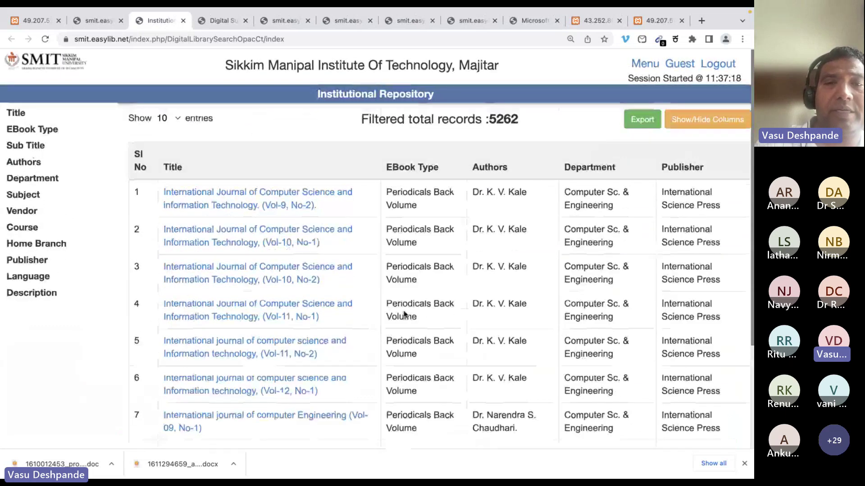
pyautogui.scroll(-4, 396, 306)
pyautogui.click(265, 276)
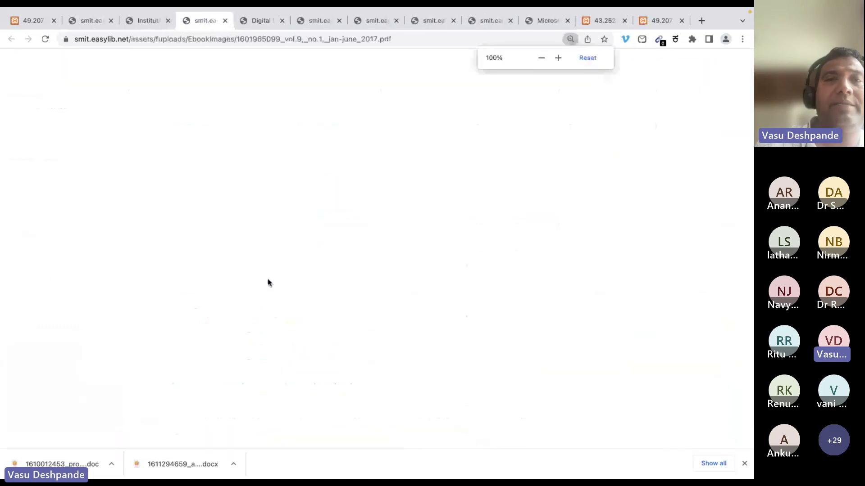
pyautogui.scroll(-1, 428, 218)
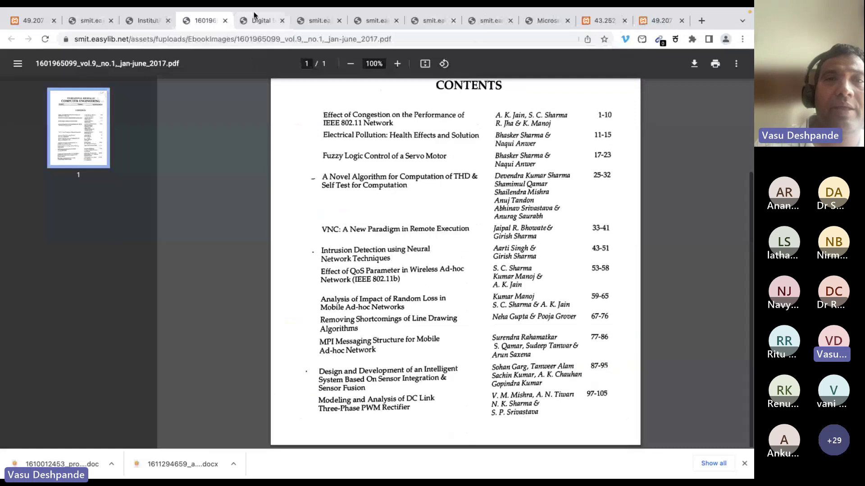
pyautogui.click(225, 20)
pyautogui.scroll(-1, 194, 167)
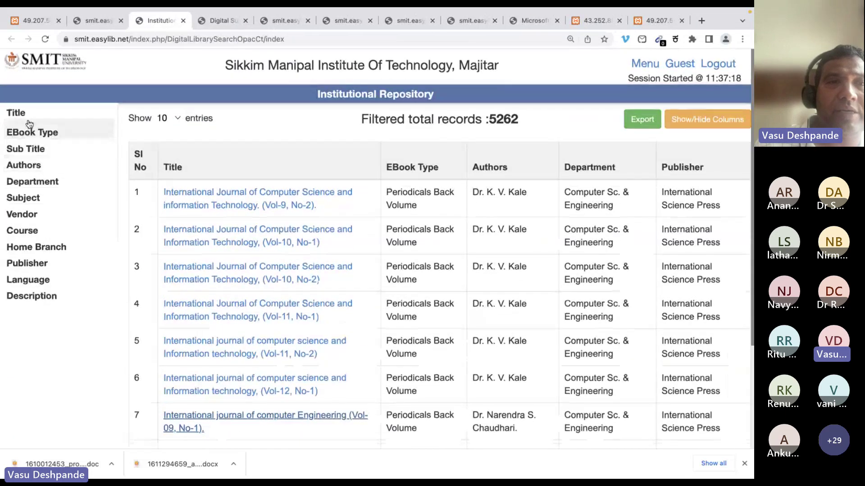
# Expand the EBook Type, Sub Title, Authors, Department, Course and Publisher filters
pyautogui.click(30, 129)
pyautogui.click(29, 184)
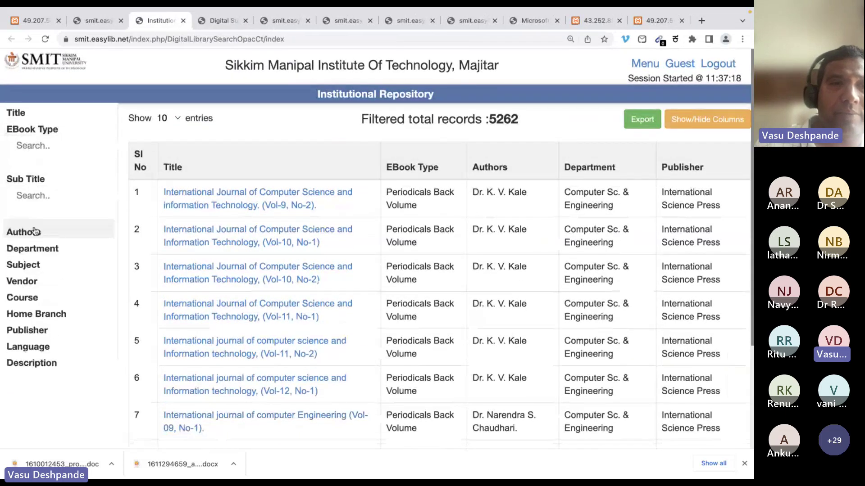
pyautogui.click(24, 229)
pyautogui.click(31, 282)
pyautogui.click(27, 364)
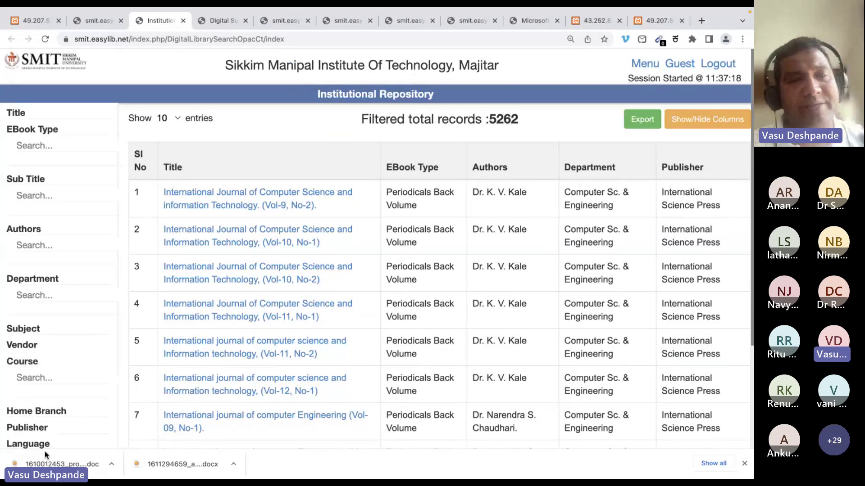
pyautogui.click(27, 430)
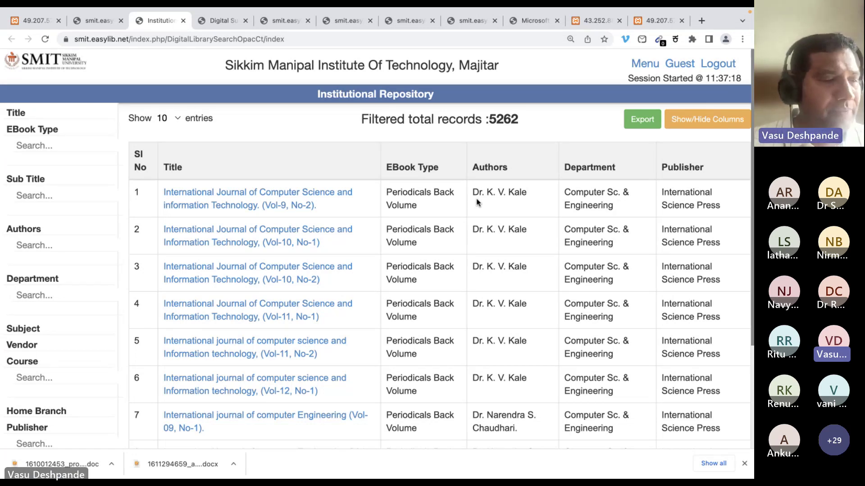
# Leave the Digital Subscriptions page and bring the Teams meeting window forward
pyautogui.click(231, 23)
pyautogui.press('super+Tab')
pyautogui.press('super+Tab')
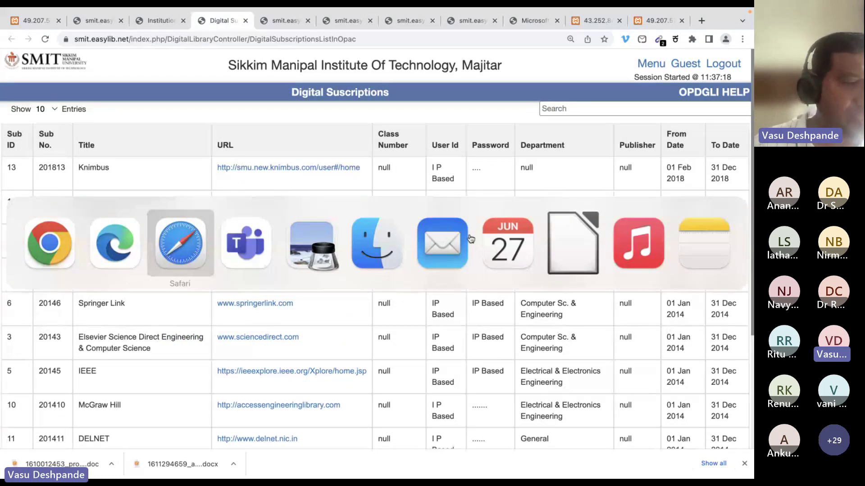
pyautogui.press('super+Tab')
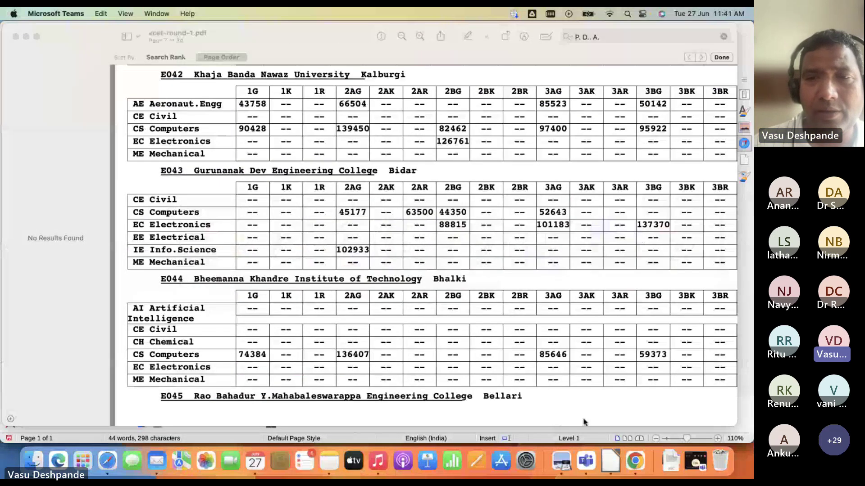
pyautogui.click(587, 462)
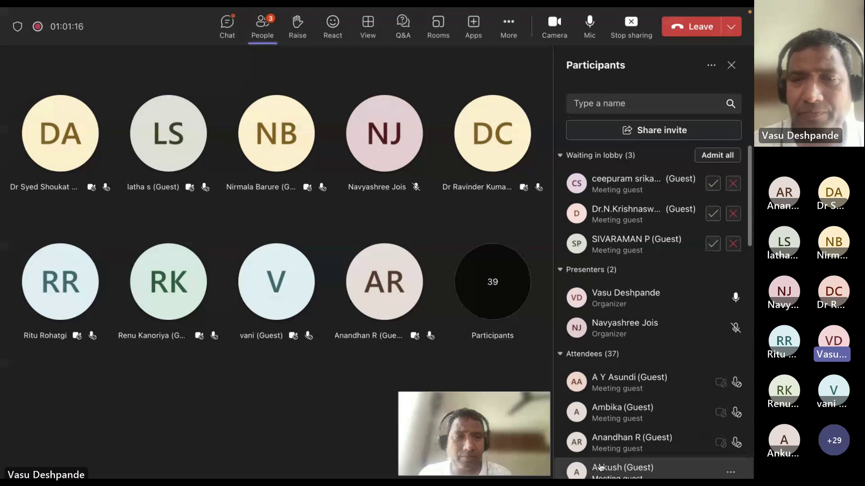
# Admit all three lobby guests, then return to the browser's library pages
pyautogui.click(711, 155)
pyautogui.scroll(-4, 692, 290)
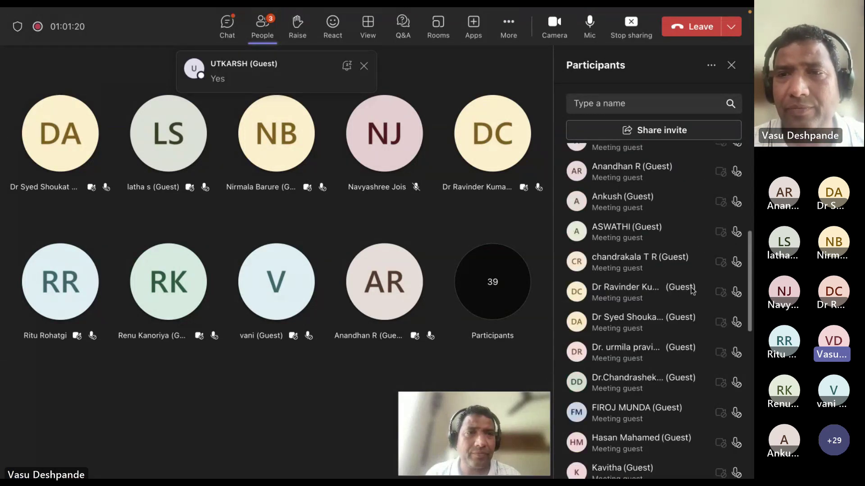
pyautogui.scroll(-10, 692, 291)
pyautogui.scroll(15, 693, 292)
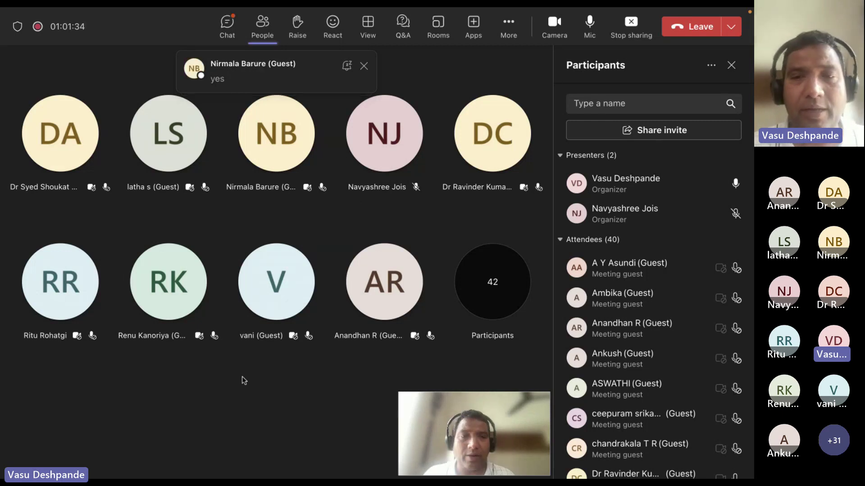
pyautogui.hotkey('alt', 'Tab')
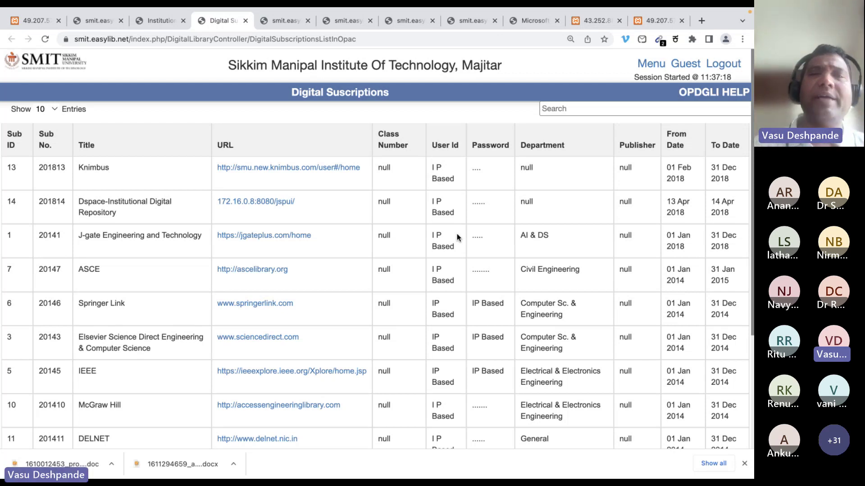
# Close the Digital Subscriptions page and briefly view the Own Publications list from home
pyautogui.click(246, 21)
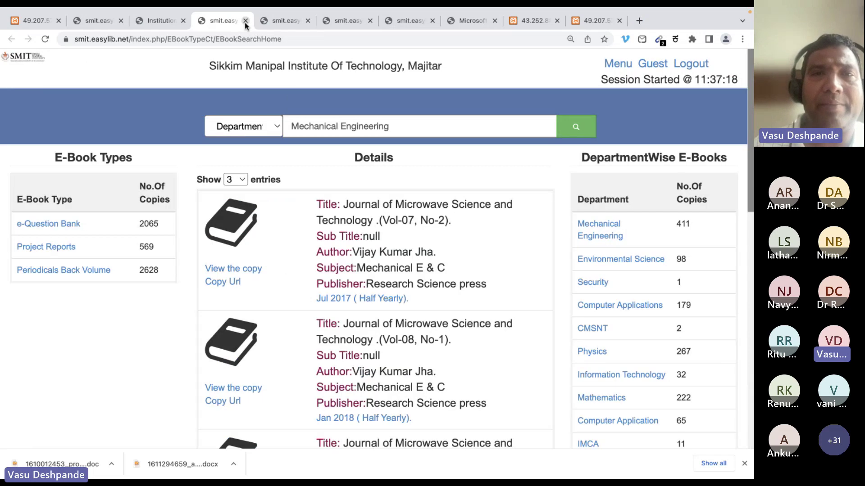
pyautogui.click(169, 24)
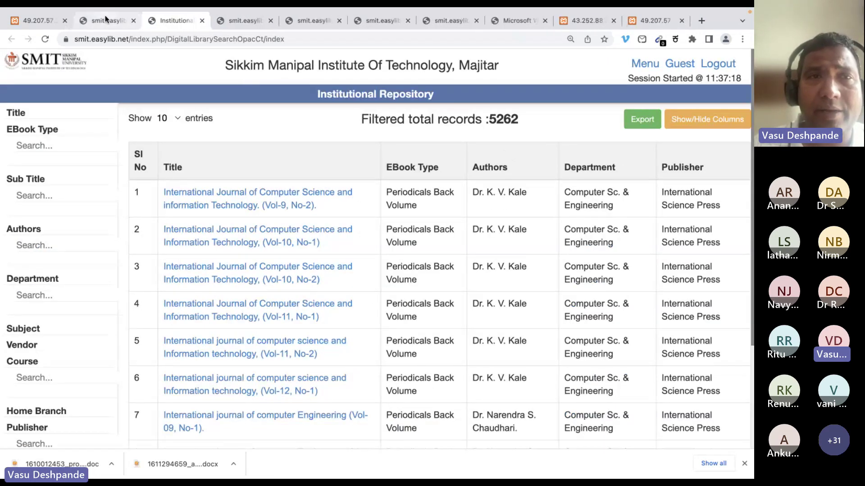
pyautogui.click(106, 20)
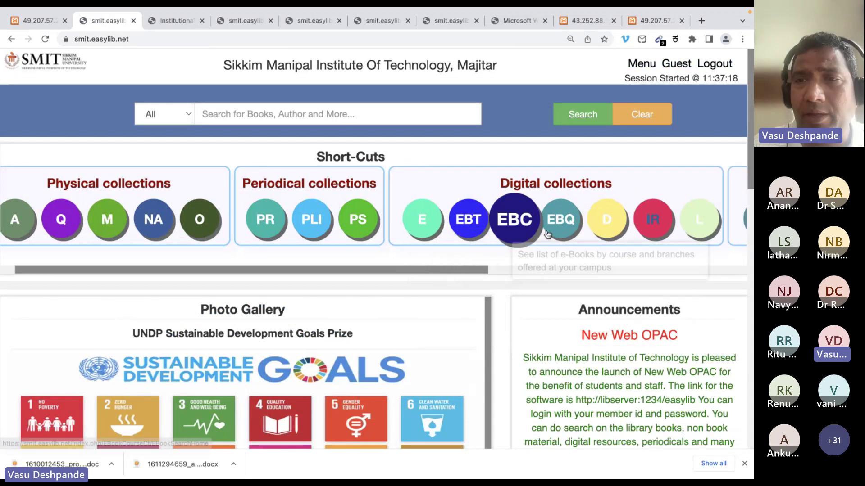
pyautogui.click(610, 218)
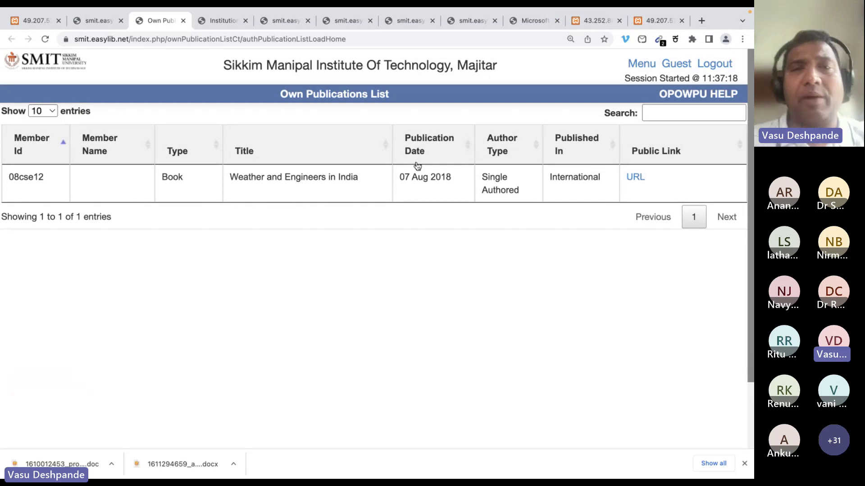
pyautogui.click(183, 21)
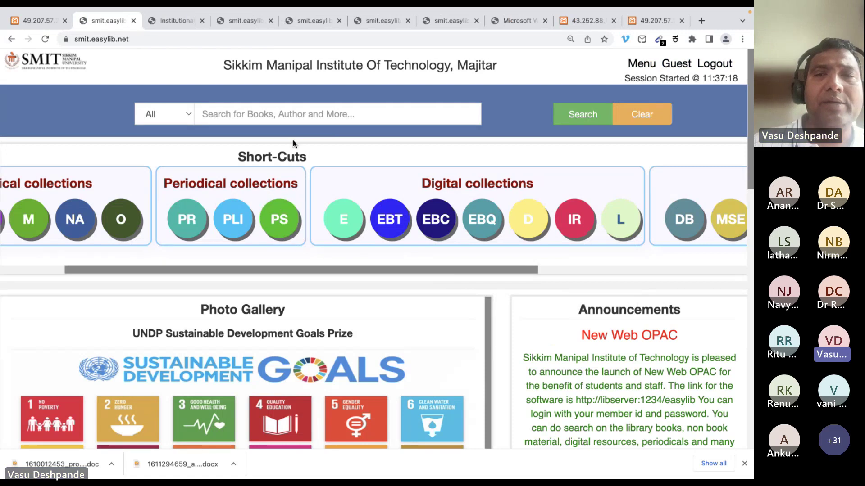
pyautogui.click(681, 385)
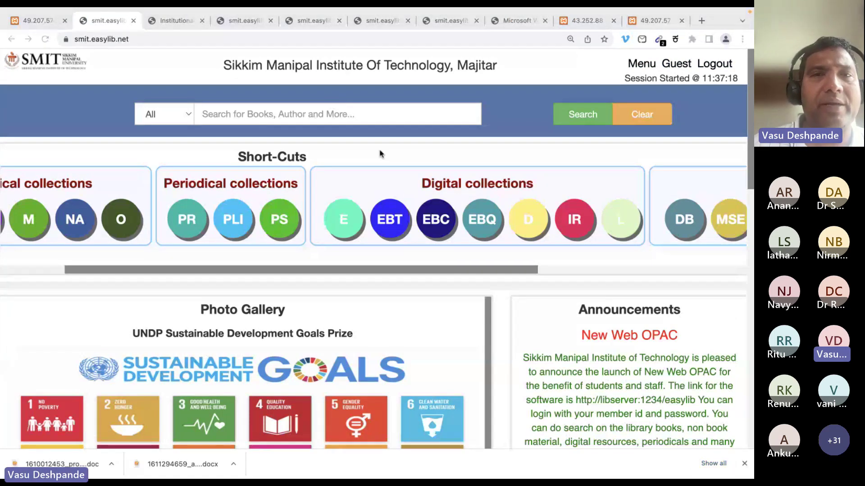
# Close the Institutional Repository and e-book search pages, then log out of the guest session
pyautogui.click(174, 22)
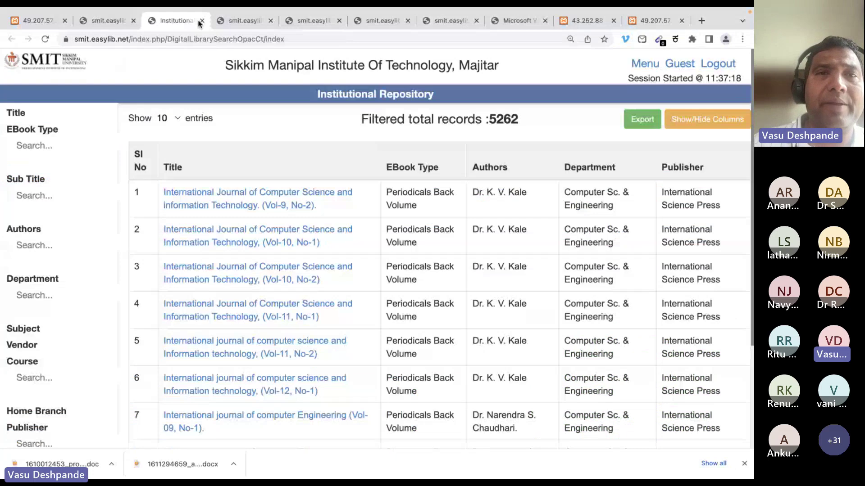
pyautogui.click(201, 21)
pyautogui.click(201, 21)
pyautogui.click(200, 21)
pyautogui.click(200, 21)
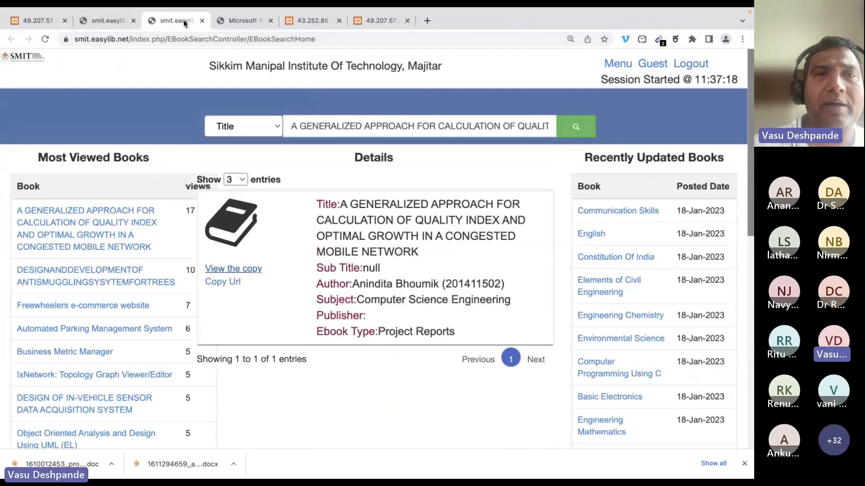
pyautogui.click(201, 21)
pyautogui.click(108, 21)
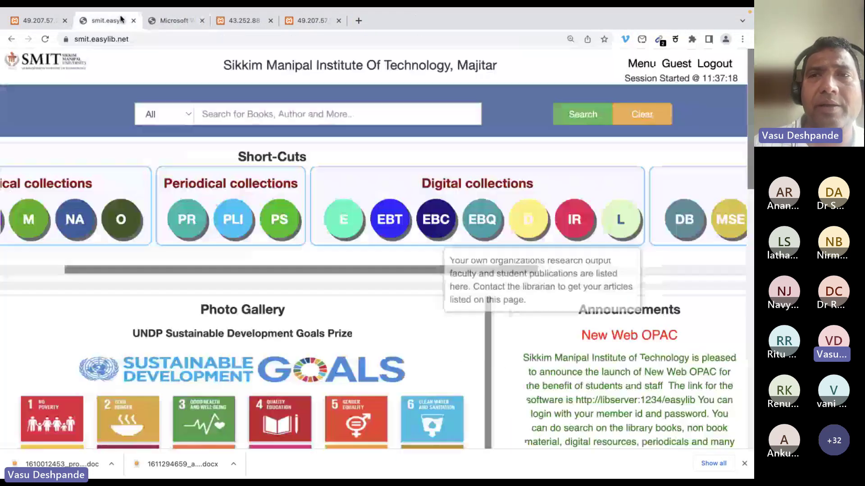
pyautogui.click(706, 68)
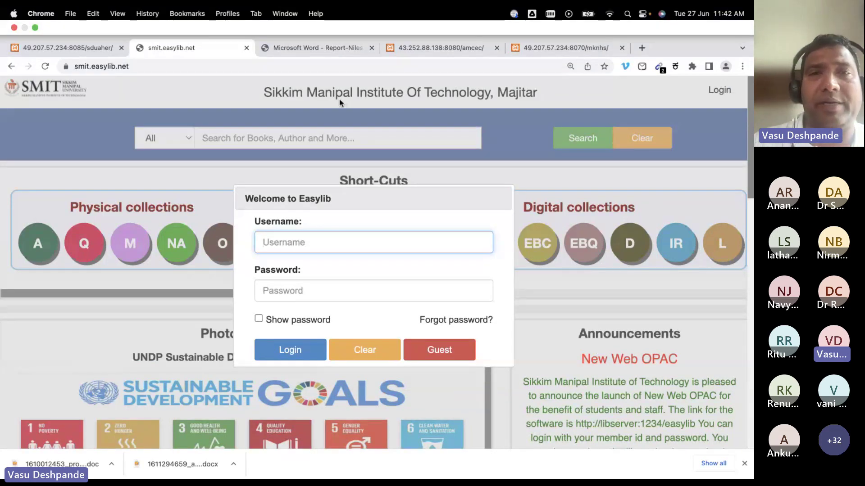
# Close the project report PDF and enter the AMC library as a guest
pyautogui.click(320, 49)
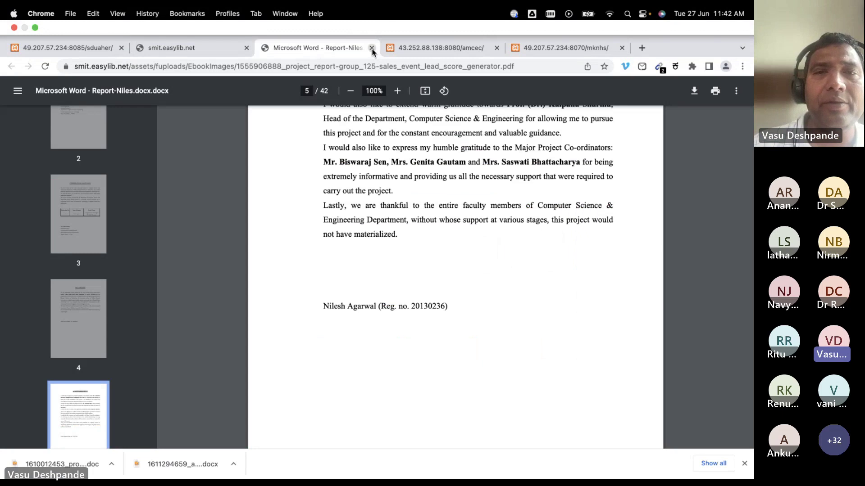
pyautogui.click(371, 21)
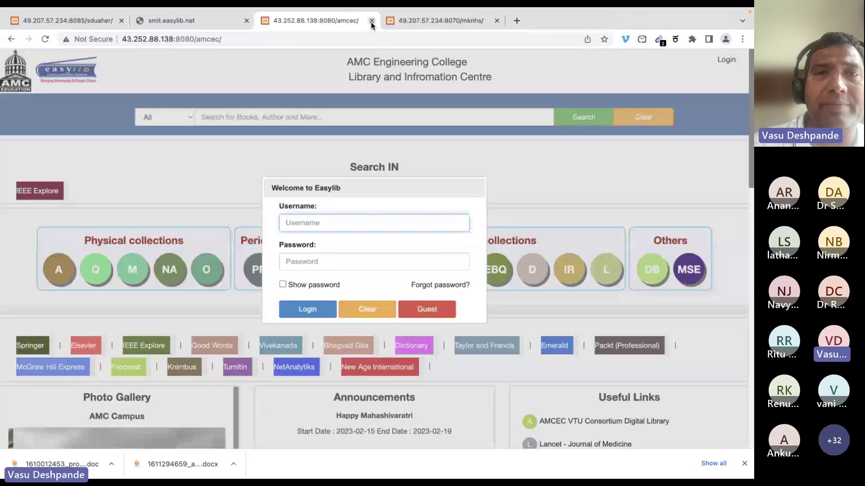
pyautogui.click(436, 310)
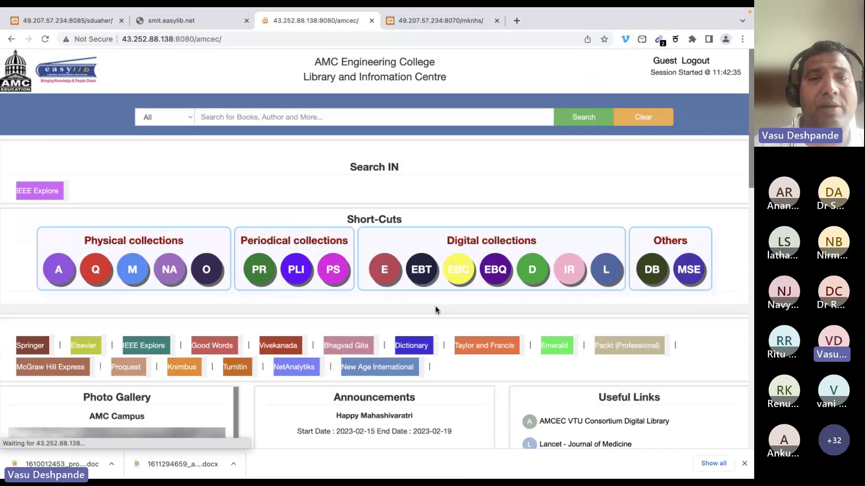
pyautogui.scroll(-3, 460, 174)
pyautogui.click(385, 192)
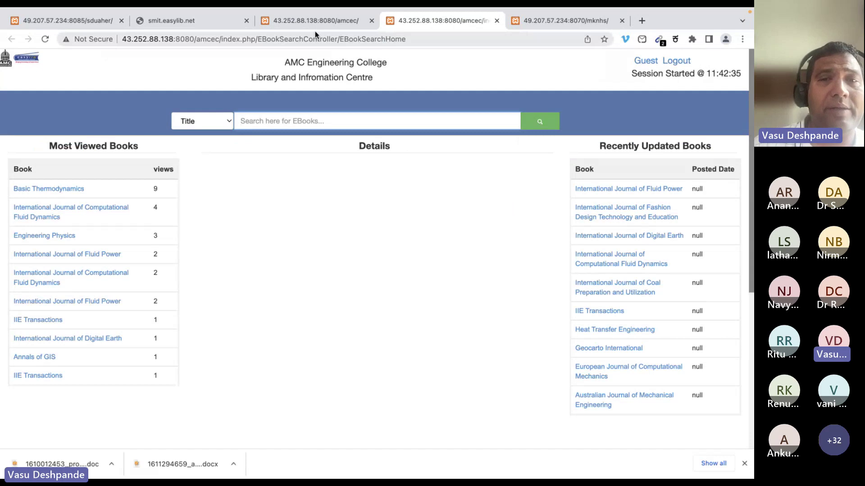
pyautogui.click(315, 21)
# List all Question paper e-books and open the first maths question paper PDF
pyautogui.click(421, 187)
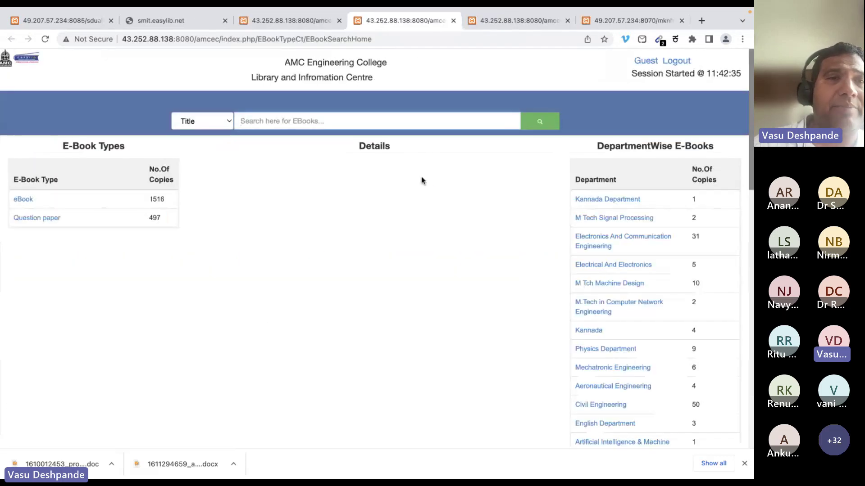
pyautogui.rightClick(328, 211)
pyautogui.click(313, 209)
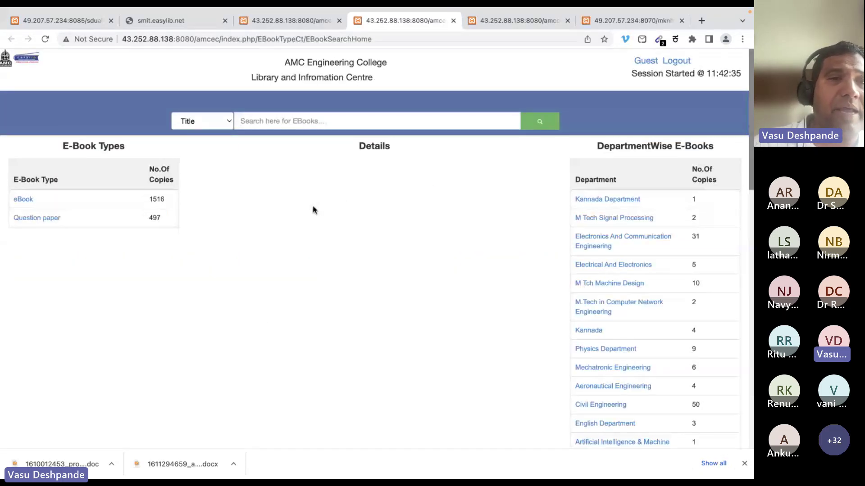
pyautogui.click(36, 218)
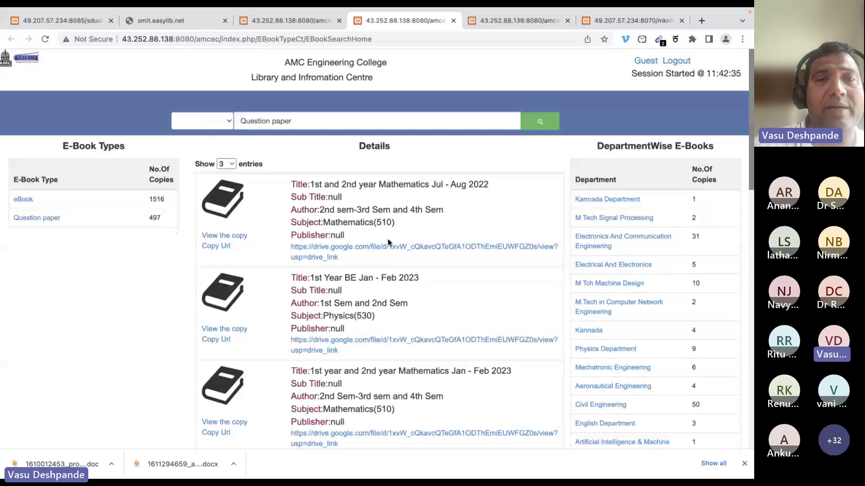
pyautogui.click(213, 234)
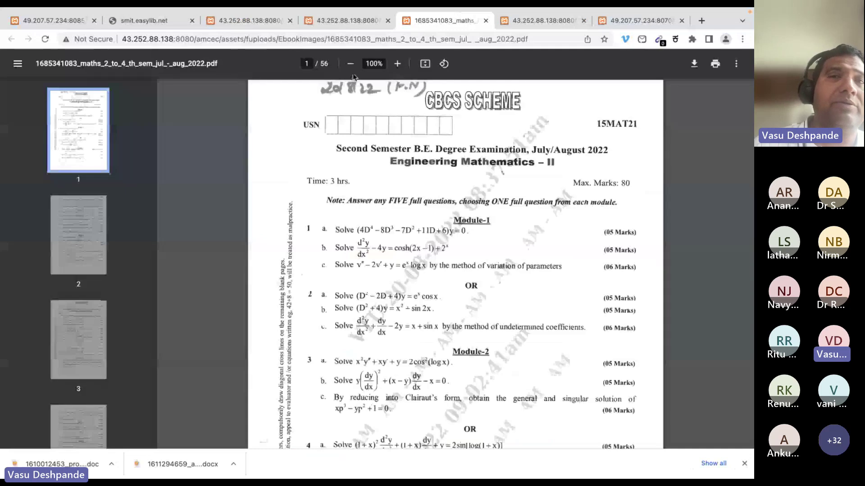
pyautogui.scroll(-10, 356, 90)
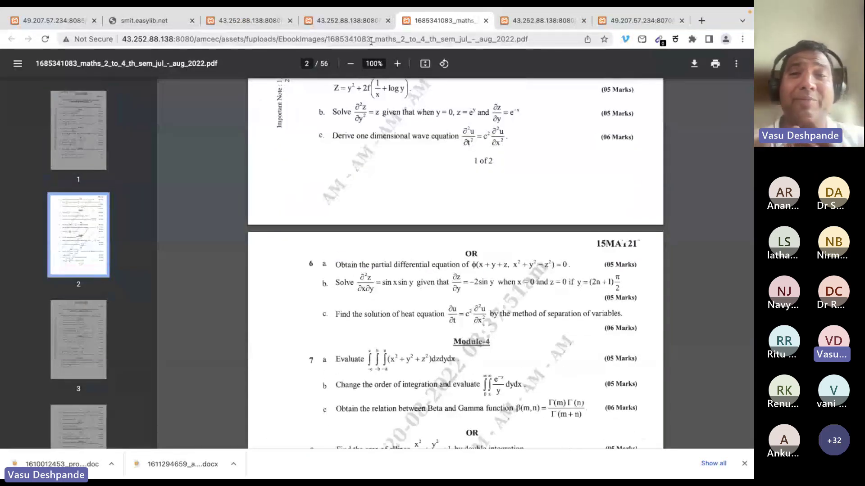
# Back on the e-book results, search for 'mathematics 2022'
pyautogui.click(340, 23)
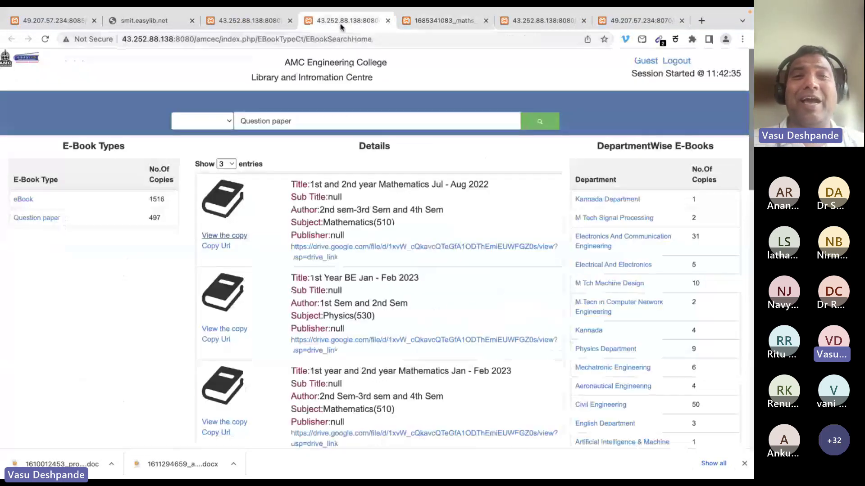
pyautogui.click(324, 125)
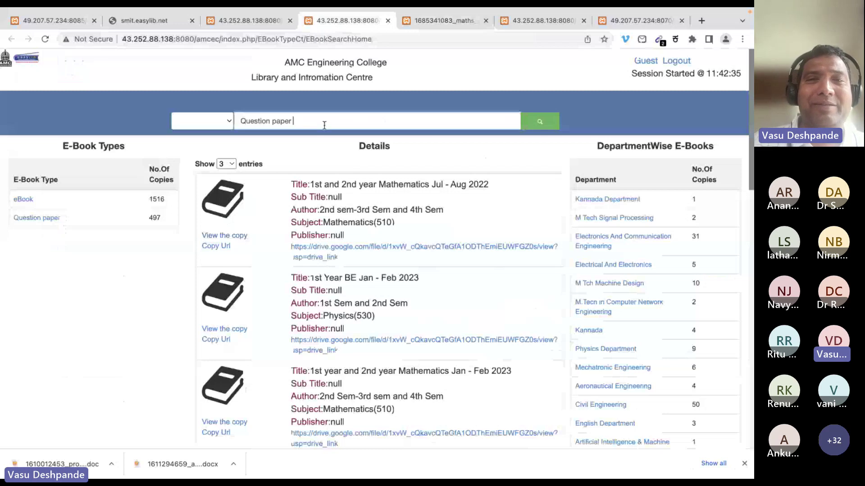
pyautogui.hotkey('ctrl', 'a')
pyautogui.write('mathe')
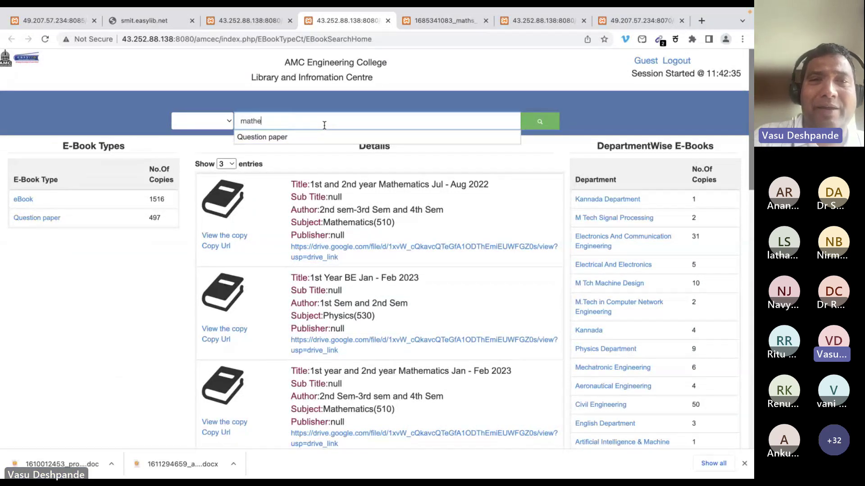
pyautogui.write('matics 2022')
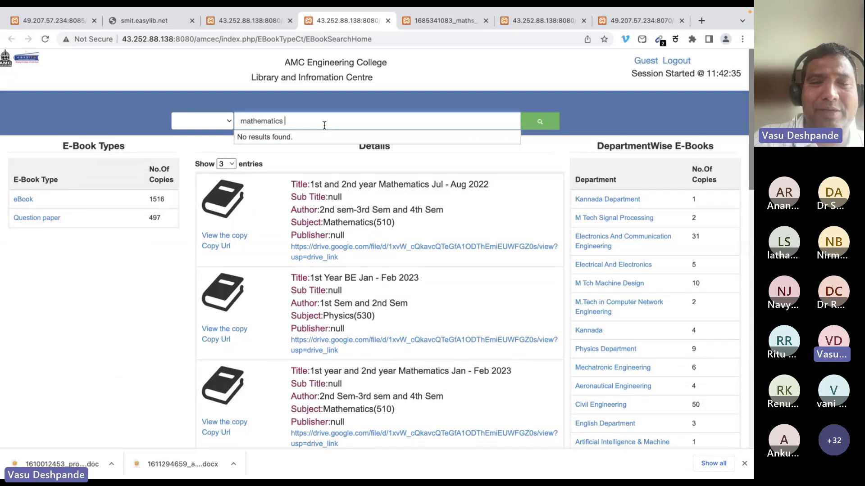
pyautogui.click(540, 124)
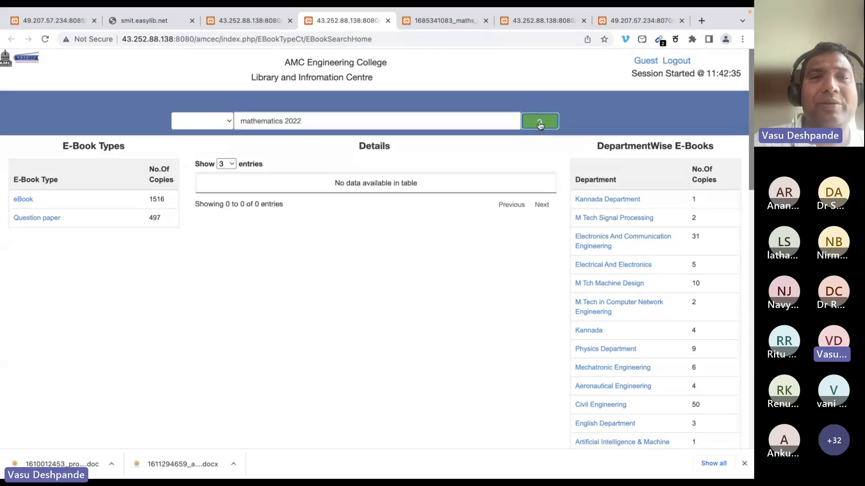
# Drop '2022' and rerun as a Title search for 'mathematics', giving 45 entries
pyautogui.doubleClick(295, 120)
pyautogui.press('BackSpace')
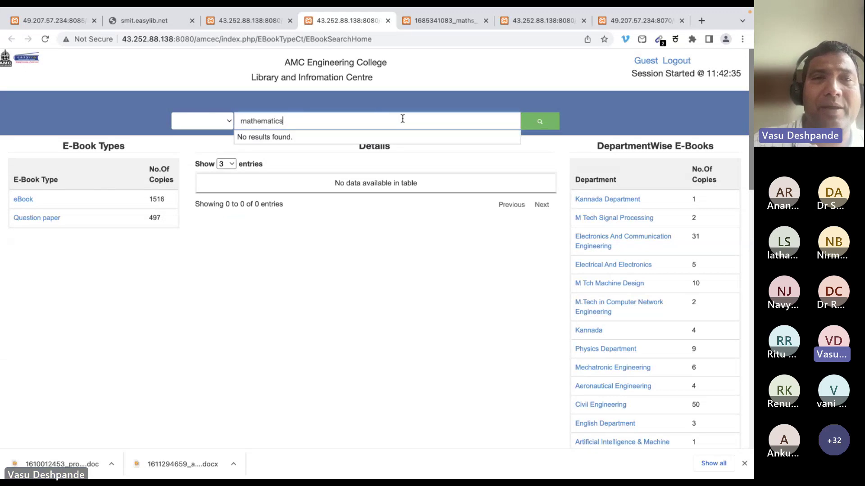
pyautogui.click(207, 127)
pyautogui.click(206, 122)
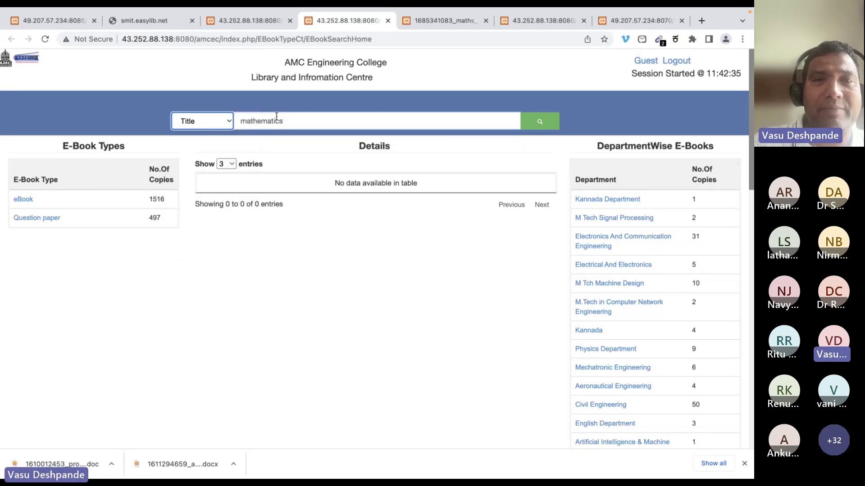
pyautogui.click(540, 121)
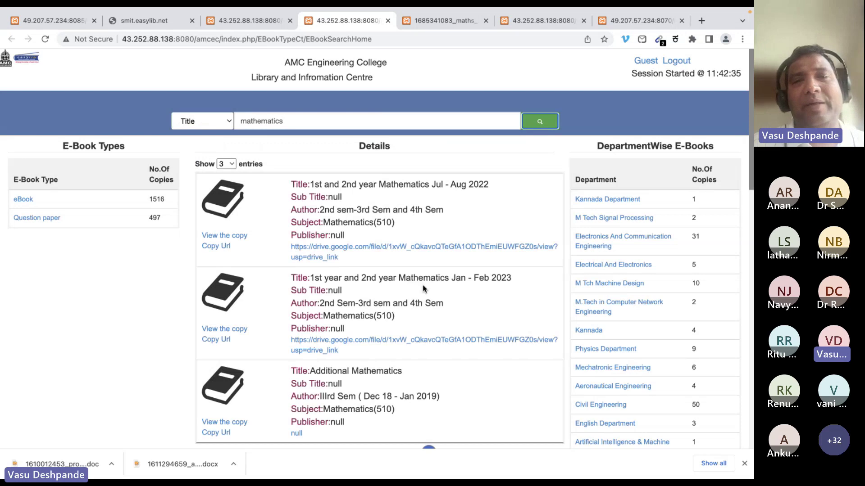
pyautogui.scroll(-10, 532, 346)
pyautogui.scroll(10, 532, 345)
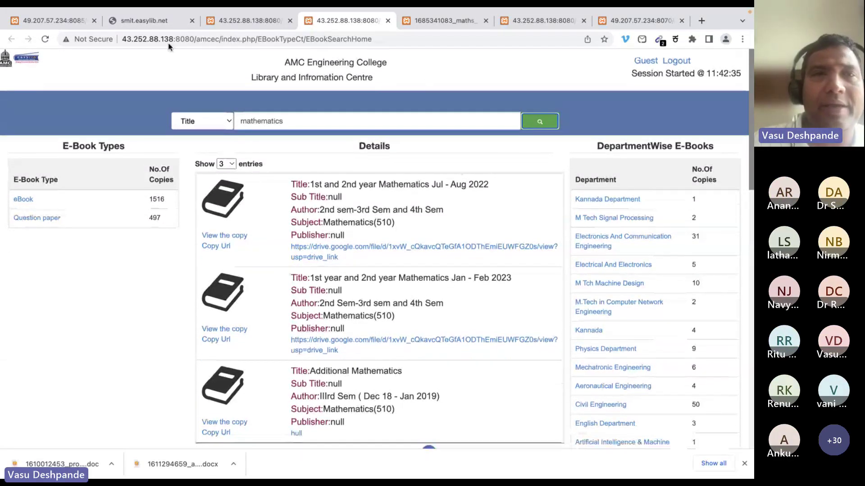
# Visit the e-books by type, e-books by course and e-book quick search pages
pyautogui.click(28, 58)
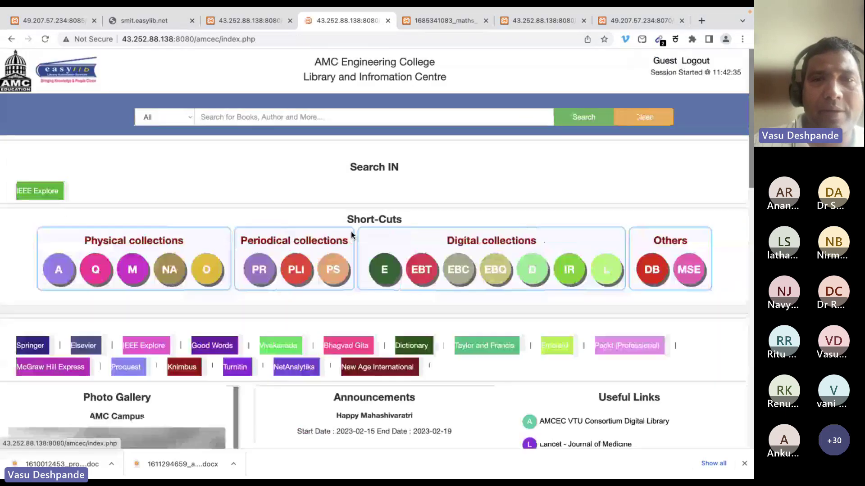
pyautogui.click(435, 267)
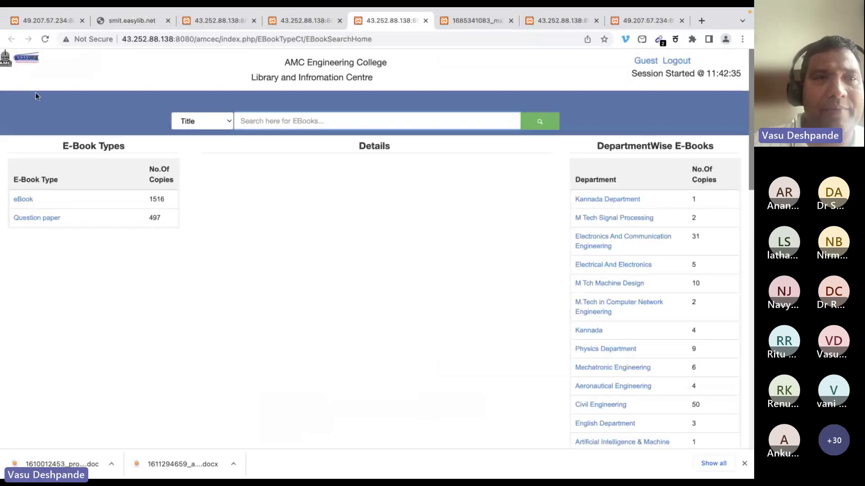
pyautogui.click(14, 61)
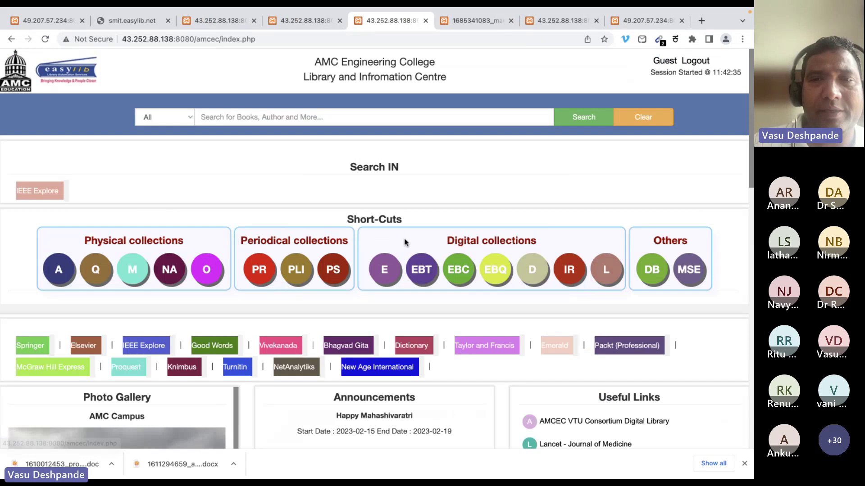
pyautogui.click(450, 269)
pyautogui.click(9, 63)
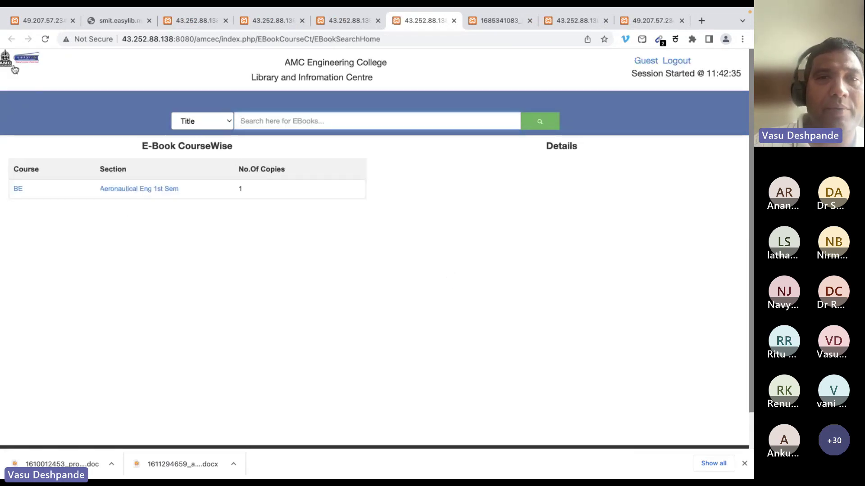
pyautogui.click(496, 269)
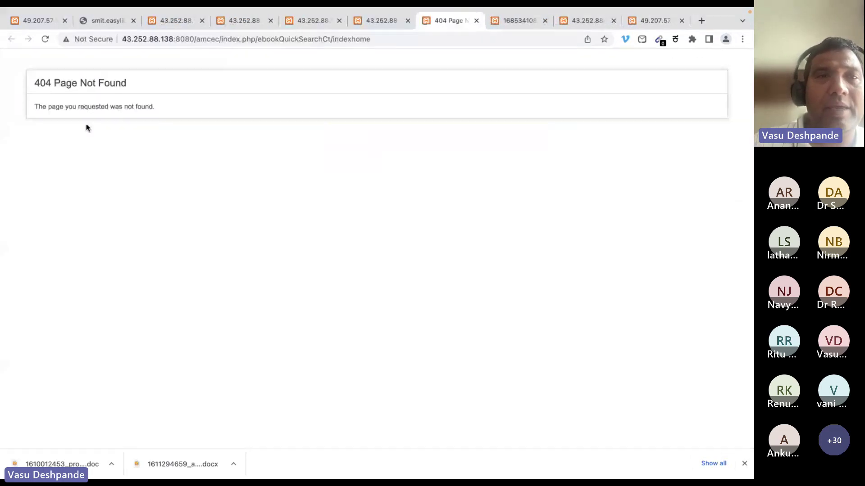
# Open the institutional repository search, then close it and the extra AMC tabs
pyautogui.click(475, 20)
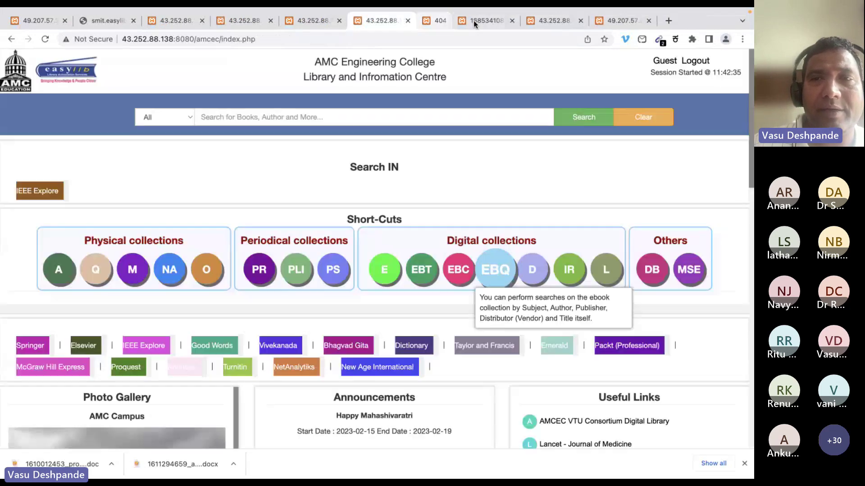
pyautogui.click(571, 270)
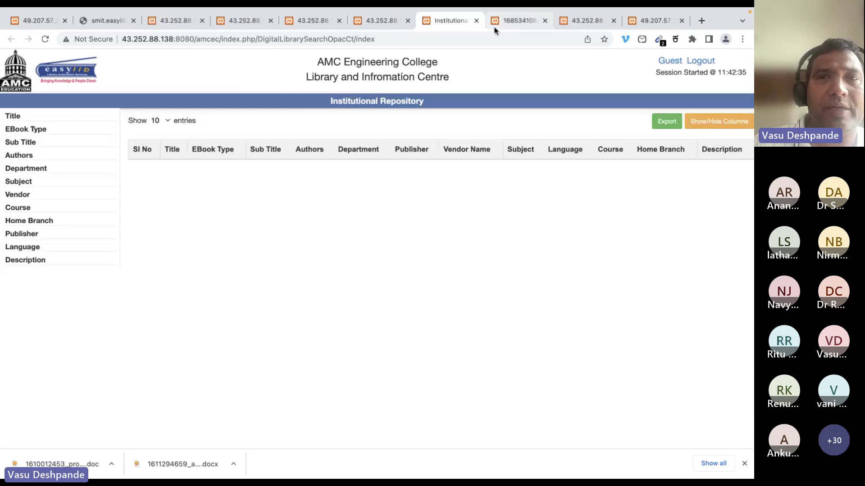
pyautogui.click(476, 20)
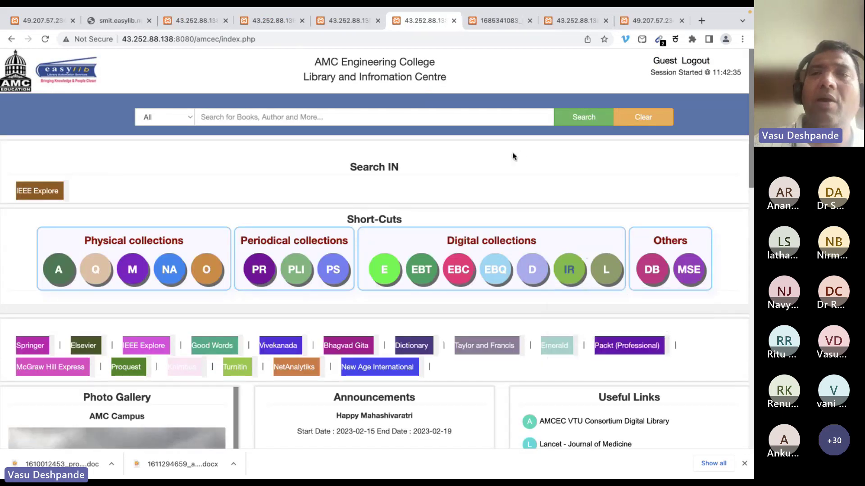
pyautogui.moveTo(451, 21)
pyautogui.click(452, 46)
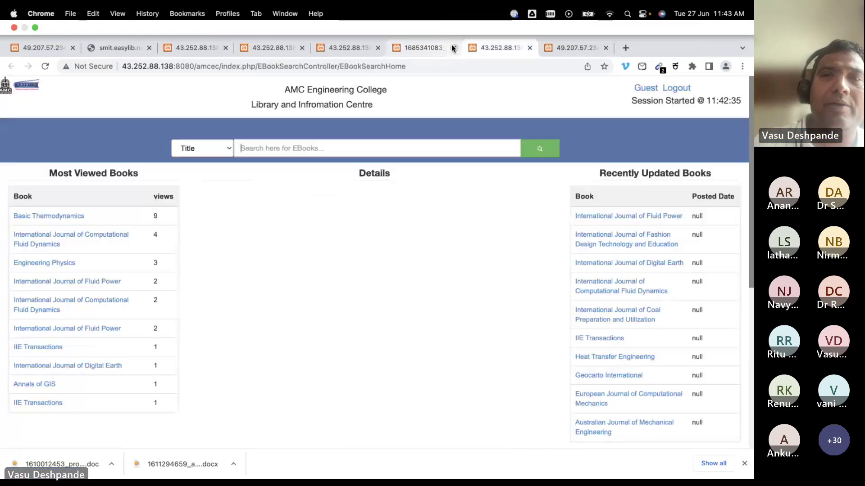
pyautogui.click(451, 45)
pyautogui.click(451, 46)
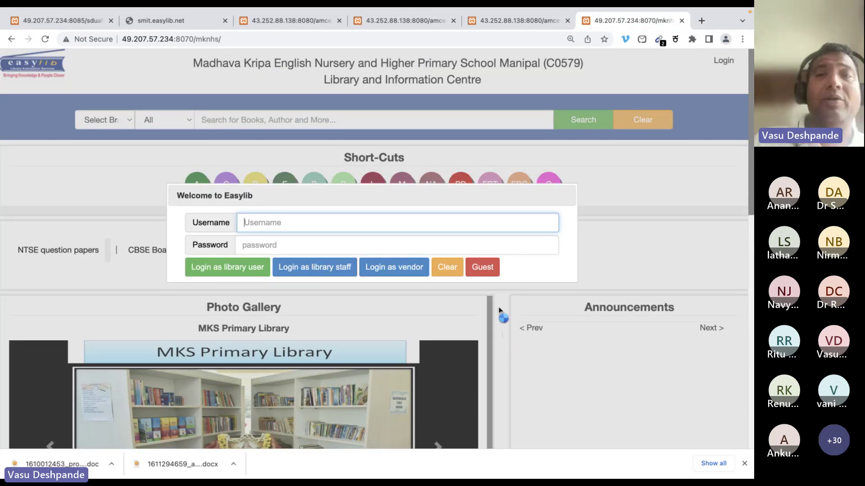
# Enter the school library as guest, view its Wikipedia-only Digital Subscriptions list, and close it
pyautogui.click(488, 268)
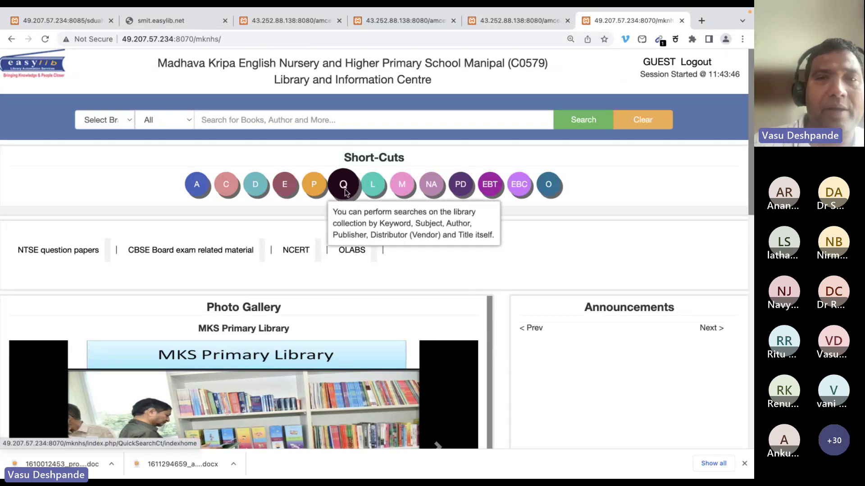
pyautogui.click(263, 187)
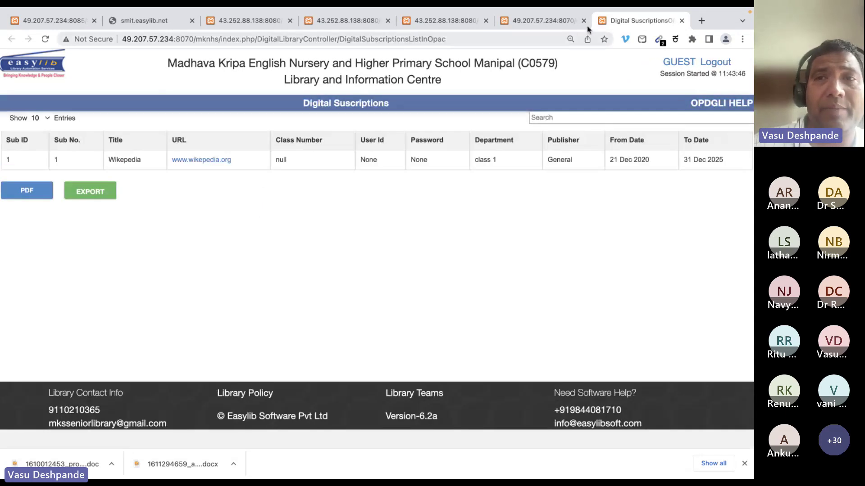
pyautogui.click(682, 21)
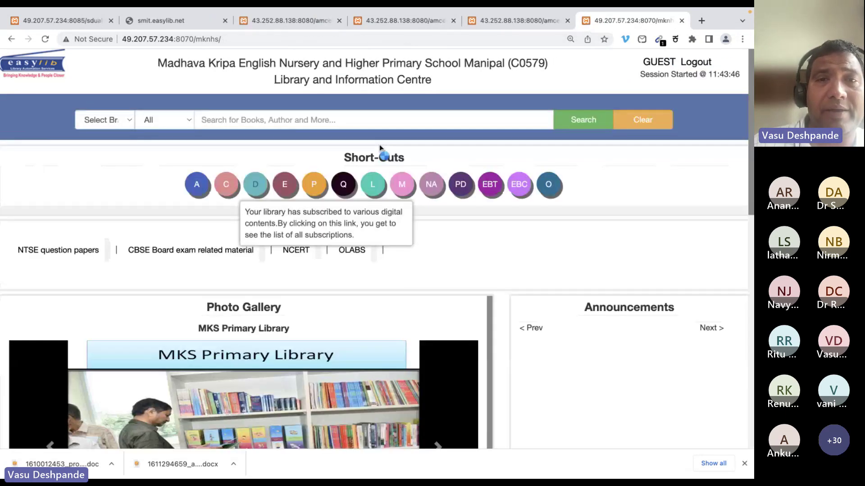
# Download the Annual Exam Science Gr.9 and PT1English Gr.9 papers, then open the English download
pyautogui.click(315, 187)
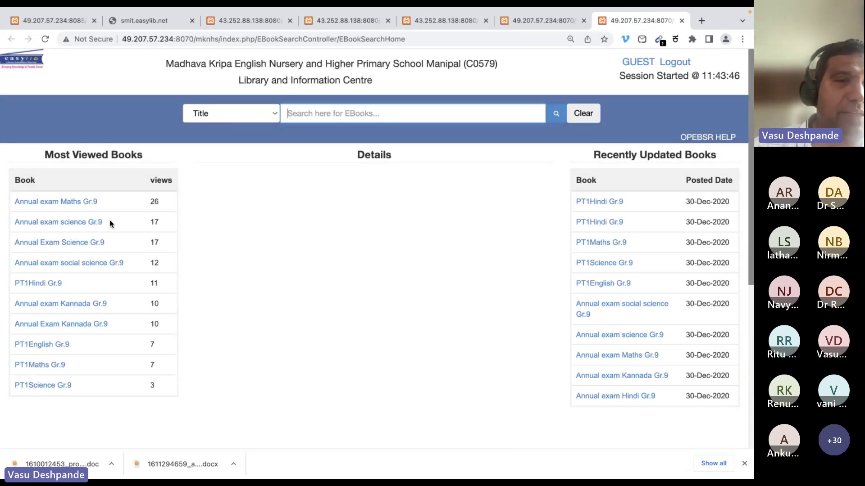
pyautogui.click(88, 243)
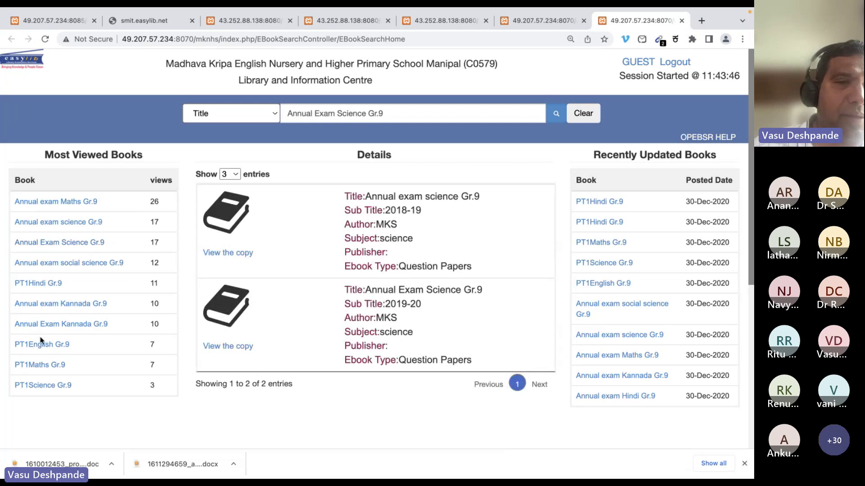
pyautogui.click(231, 255)
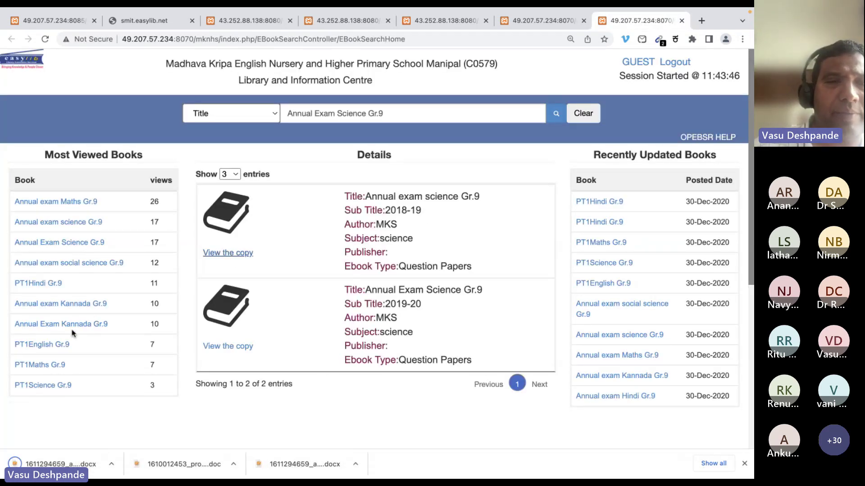
pyautogui.click(51, 345)
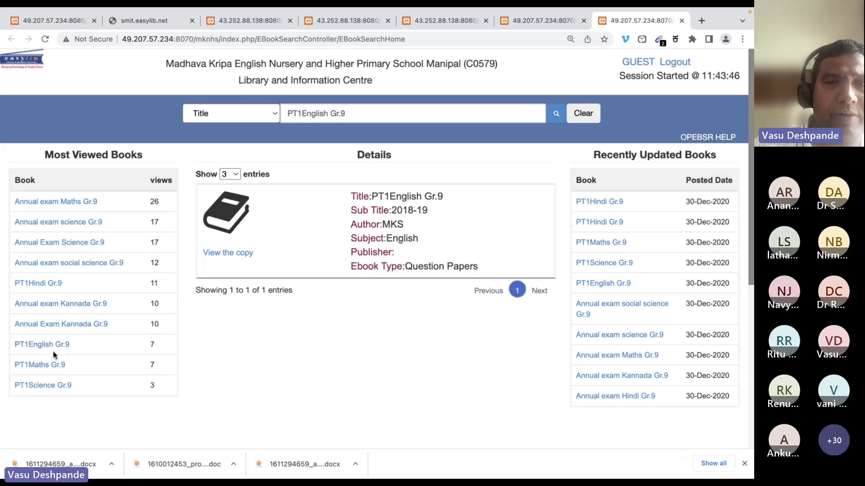
pyautogui.click(228, 253)
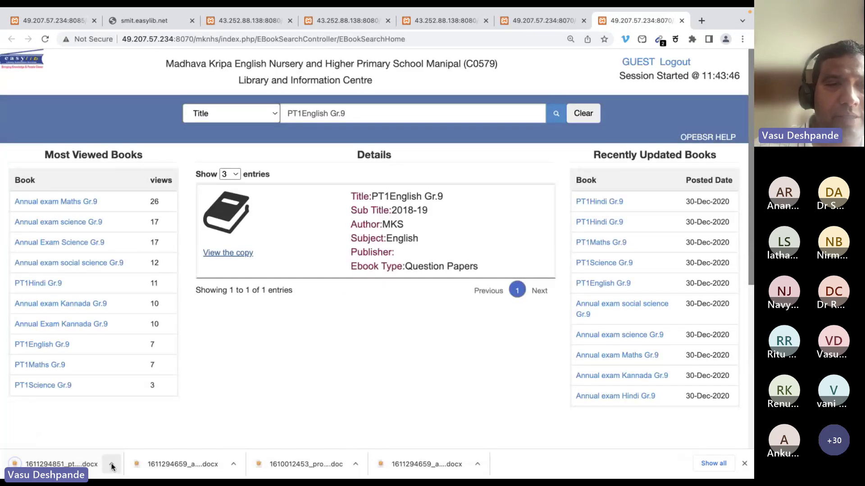
pyautogui.click(111, 464)
pyautogui.click(158, 421)
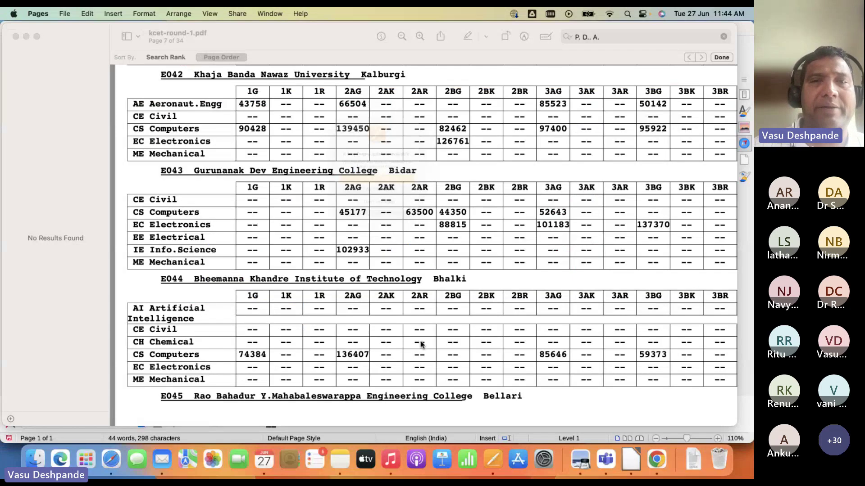
# Dismiss the Pages update and Word-conversion warnings, scroll the paper, then return to the e-book search
pyautogui.click(395, 206)
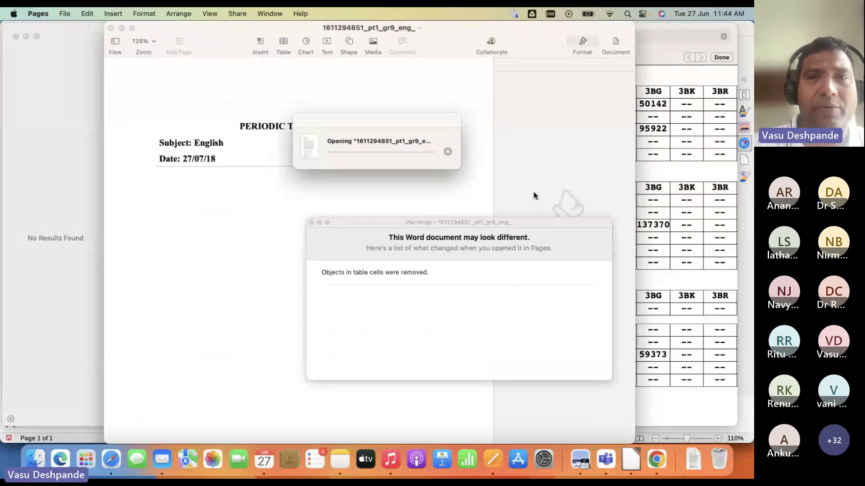
pyautogui.click(311, 224)
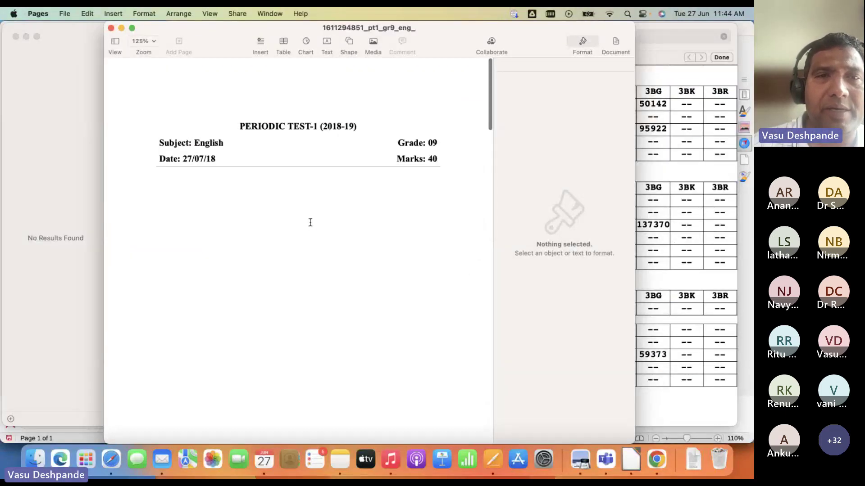
pyautogui.scroll(-15, 310, 222)
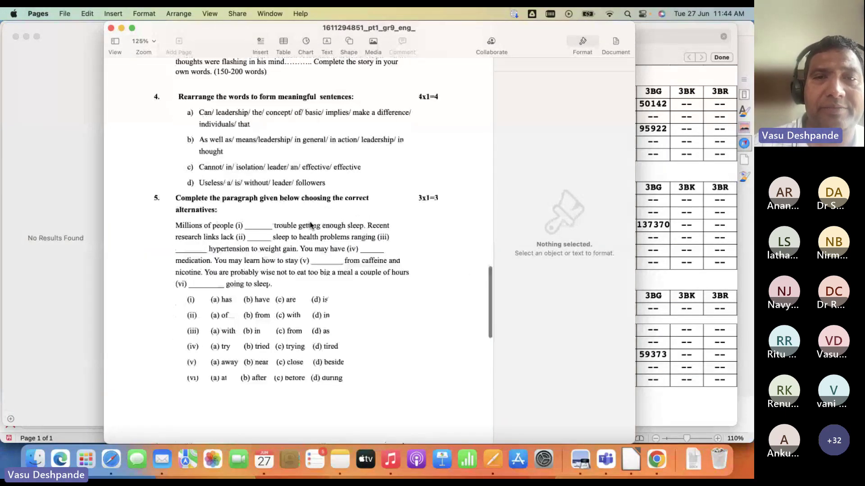
pyautogui.hotkey('ctrl', 'Right')
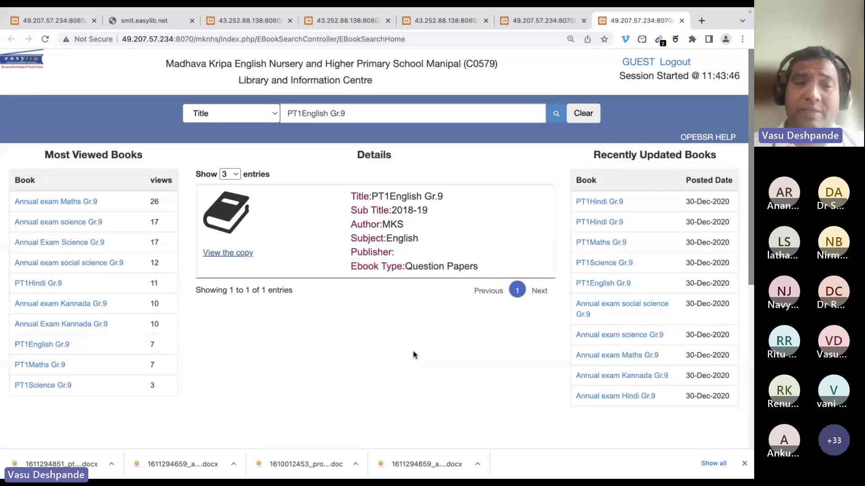
# In Edge, log out of the library and close the Ebook Quick Search and other leftover pages
pyautogui.press('super+Tab')
pyautogui.press('super+Tab')
pyautogui.press('super+Tab')
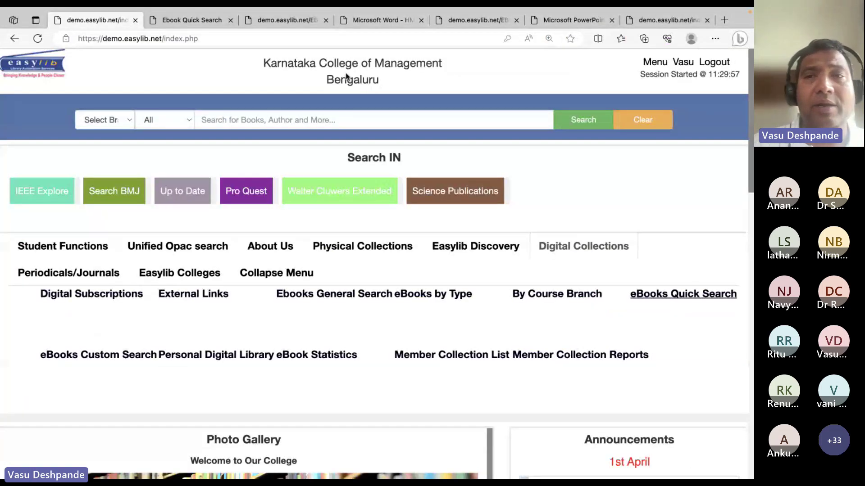
pyautogui.click(705, 65)
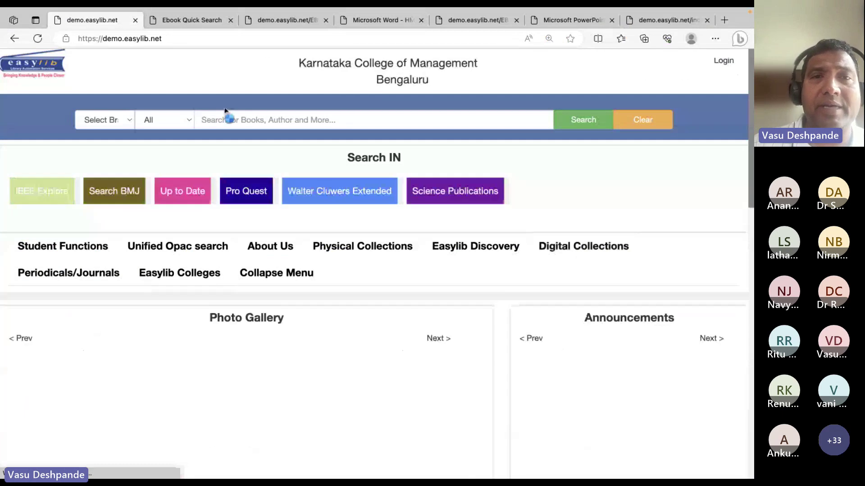
pyautogui.click(719, 65)
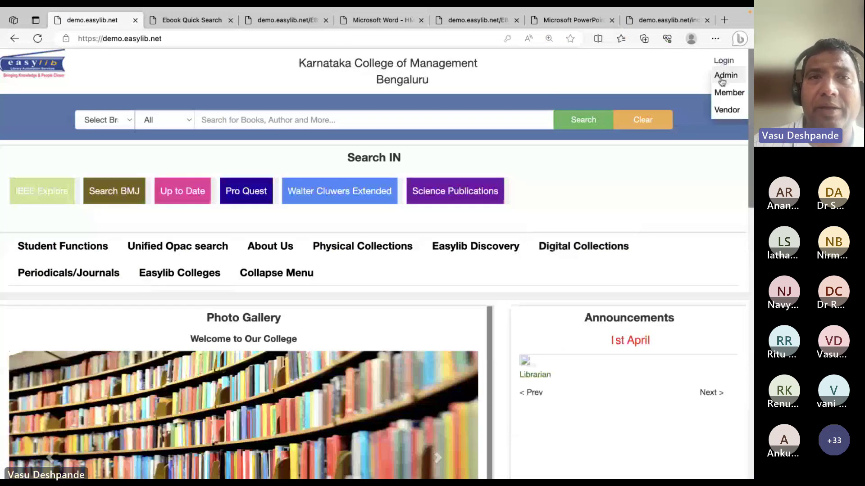
pyautogui.click(225, 21)
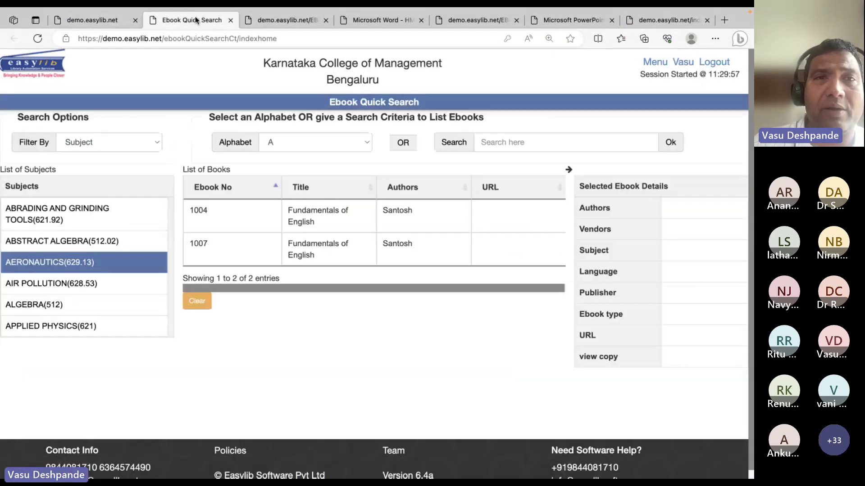
pyautogui.click(230, 20)
pyautogui.click(230, 20)
pyautogui.click(230, 21)
pyautogui.click(230, 20)
pyautogui.click(230, 20)
pyautogui.click(230, 20)
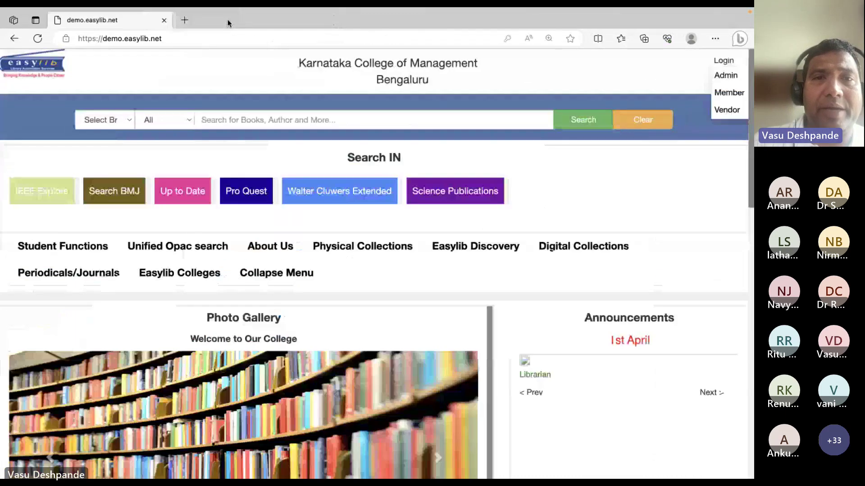
# Abandon the first admin login attempt and reload the demo library home page
pyautogui.click(725, 75)
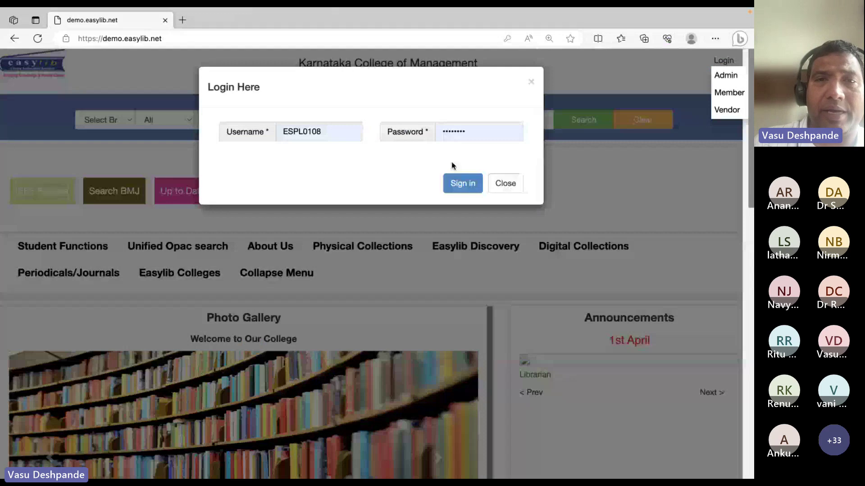
pyautogui.click(353, 135)
pyautogui.click(353, 136)
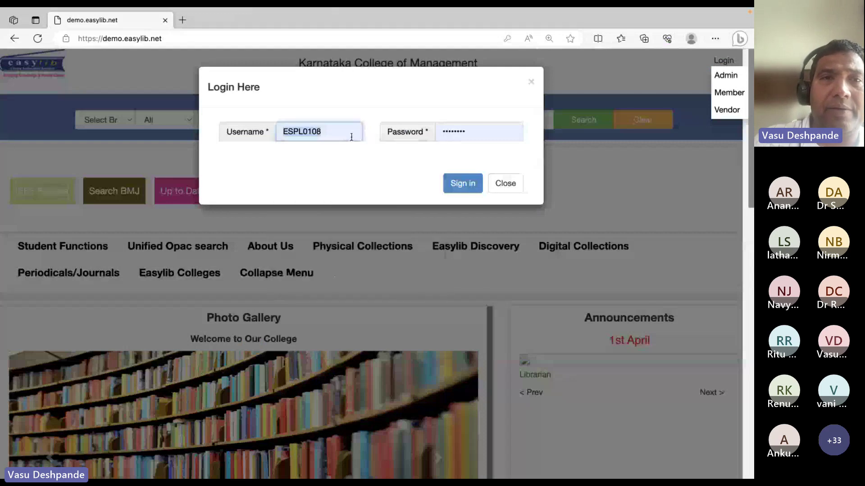
pyautogui.press('Escape')
pyautogui.click(184, 41)
pyautogui.write('dem')
pyautogui.press('Return')
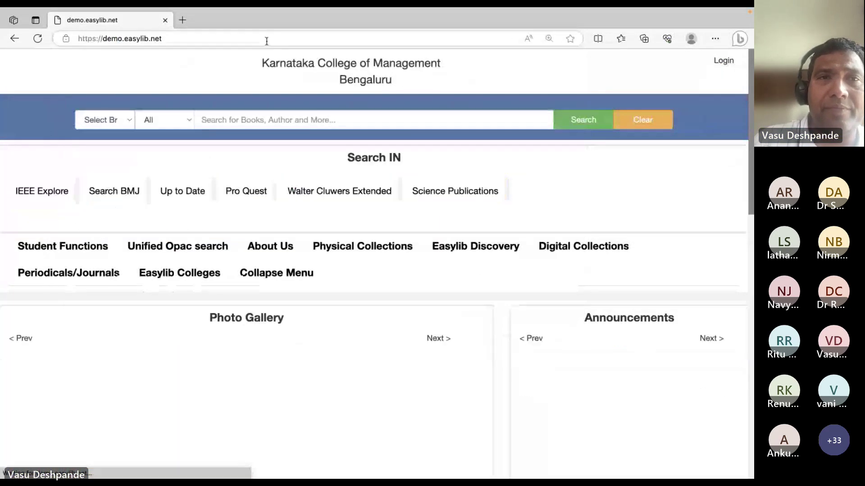
# Sign in as Admin by entering the administrator username and password
pyautogui.click(723, 60)
pyautogui.click(725, 75)
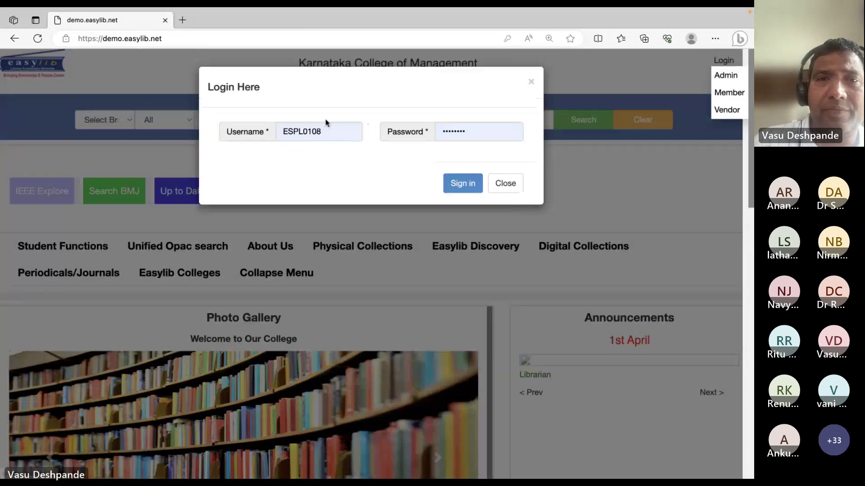
pyautogui.doubleClick(320, 126)
pyautogui.press('Tab')
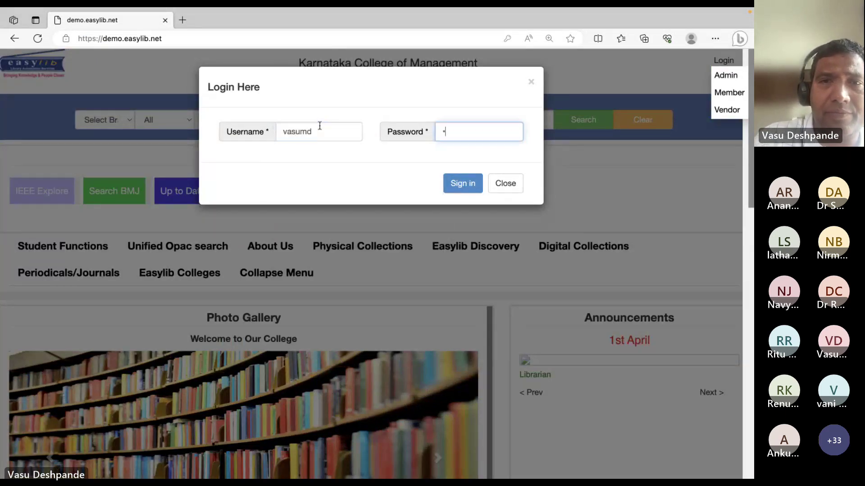
pyautogui.press('Return')
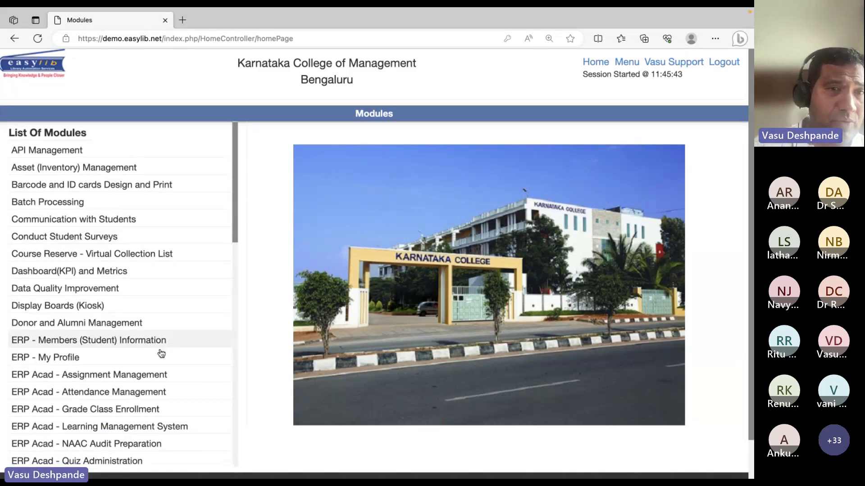
# Scroll the Modules list, highlighting the API Management, Library and Journal Publication module names
pyautogui.scroll(-9, 162, 352)
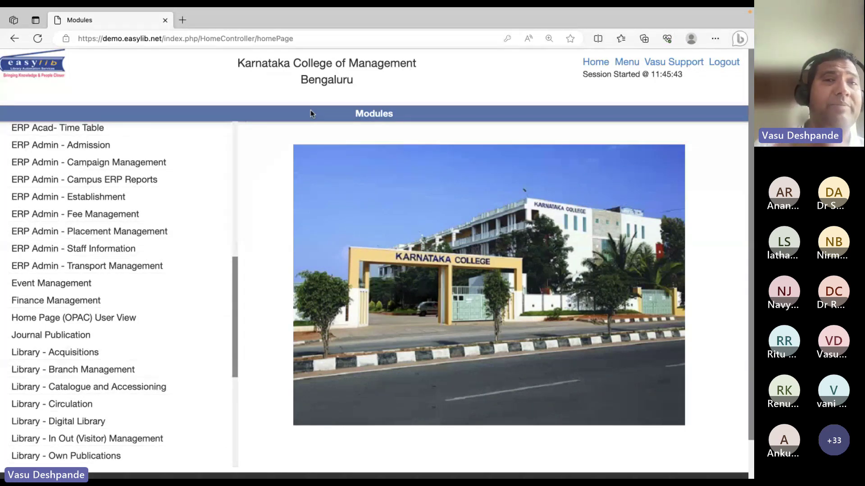
pyautogui.scroll(-5, 151, 234)
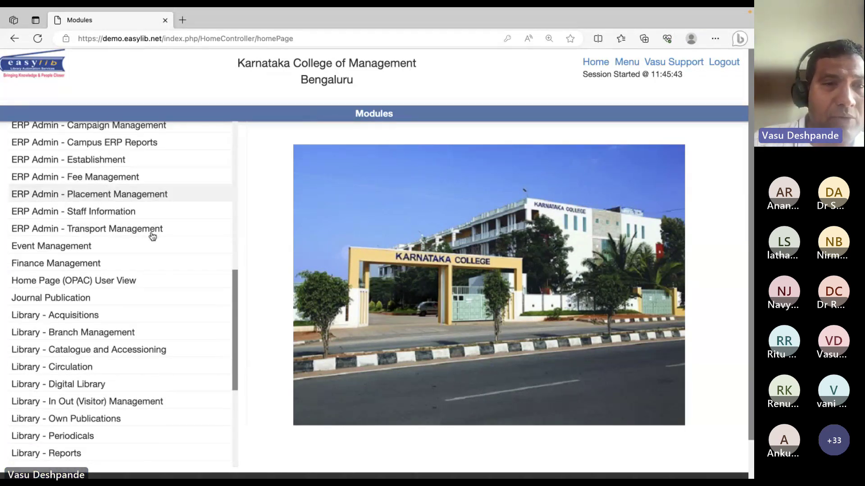
pyautogui.scroll(15, 73, 142)
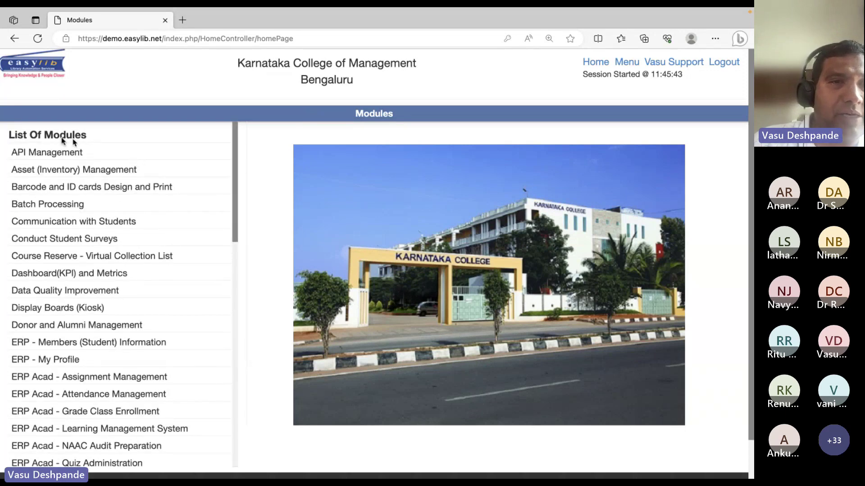
pyautogui.moveTo(10, 151); pyautogui.dragTo(183, 356)
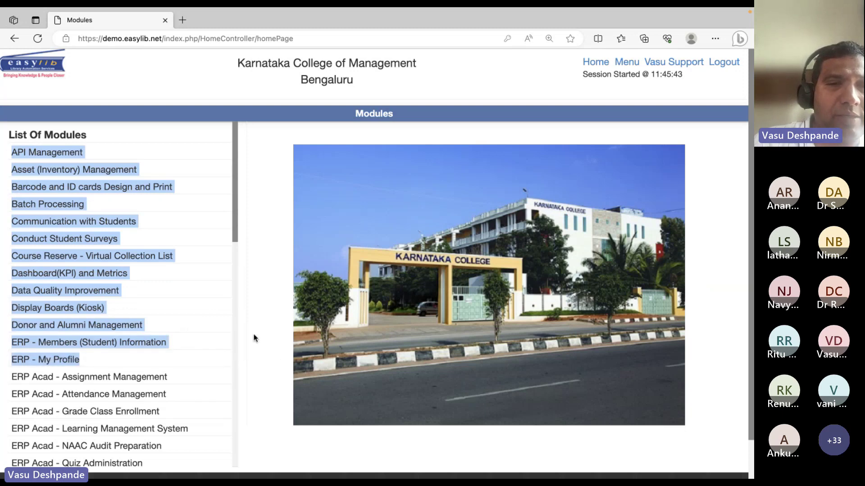
pyautogui.click(230, 411)
pyautogui.scroll(-5, 145, 408)
pyautogui.scroll(-6, 90, 343)
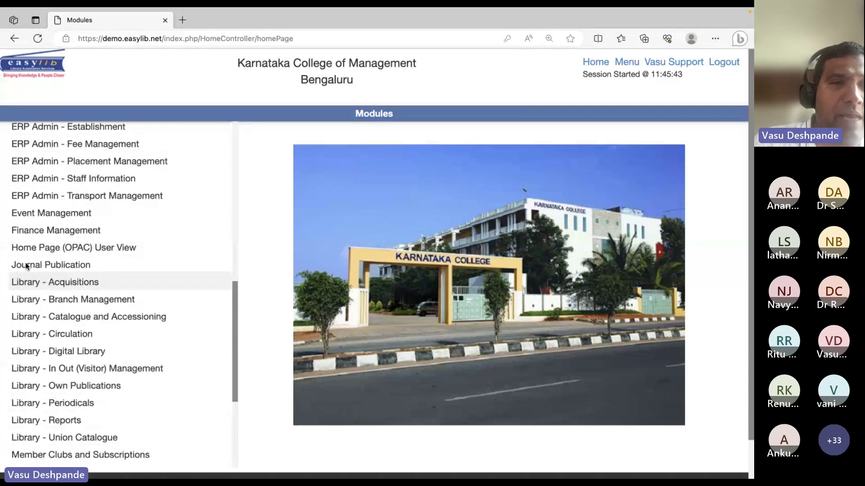
pyautogui.moveTo(12, 283); pyautogui.dragTo(216, 401)
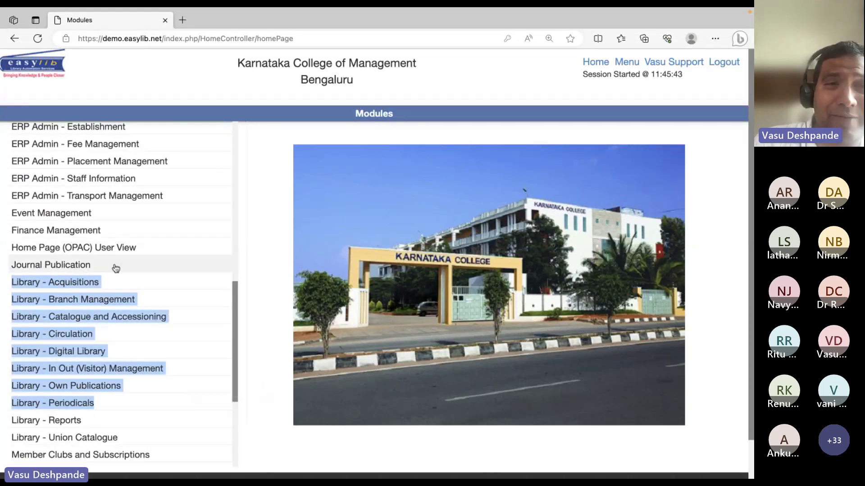
pyautogui.moveTo(116, 268); pyautogui.dragTo(3, 267)
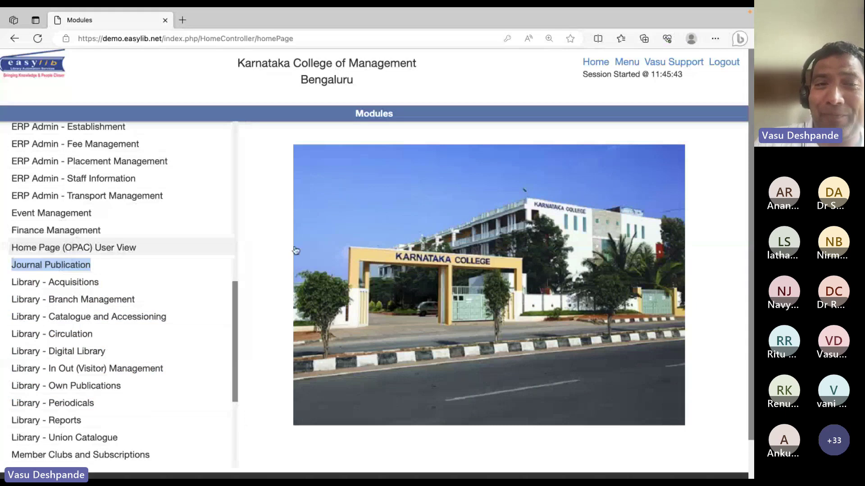
pyautogui.click(276, 259)
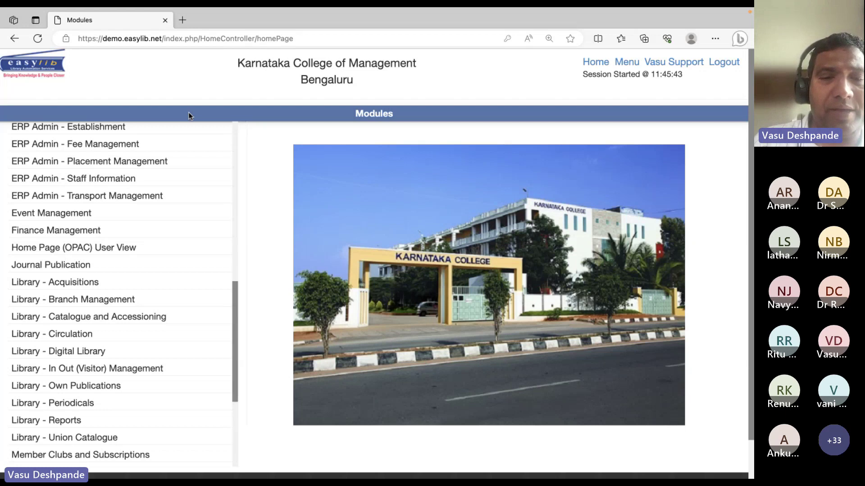
# Find 'comm', open Communication with Students to review its library groups, then return to Modules
pyautogui.hotkey('ctrl', 'f')
pyautogui.write('comm')
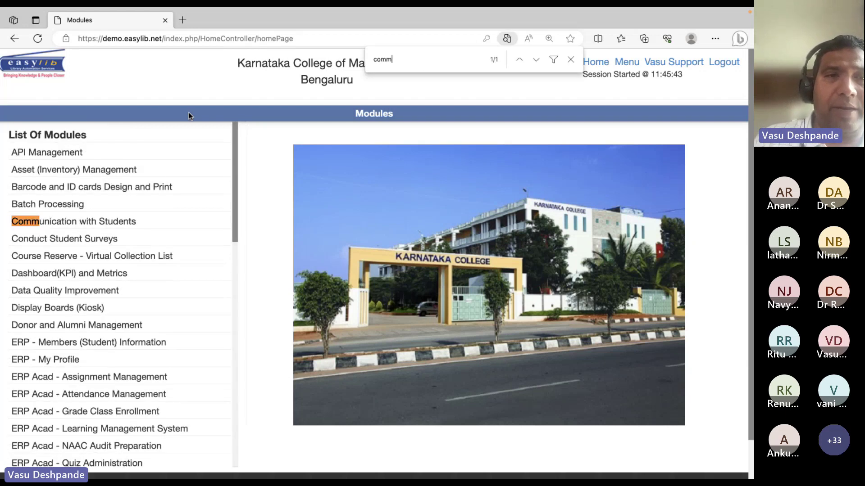
pyautogui.click(92, 223)
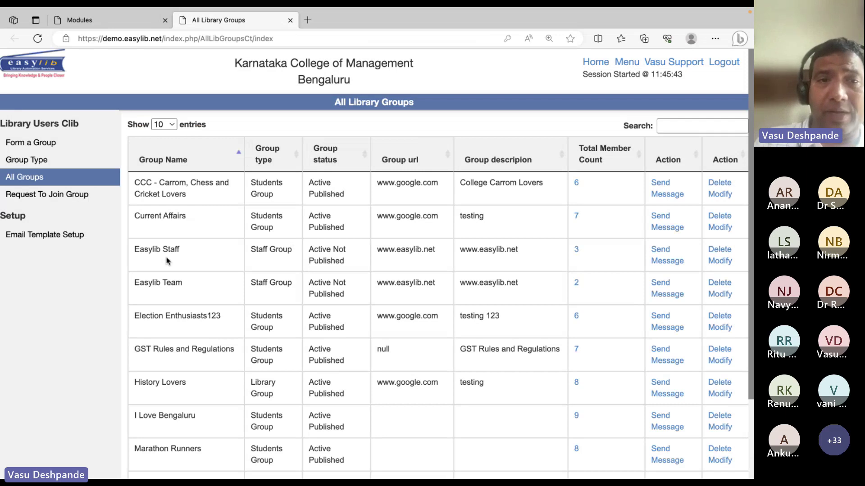
pyautogui.tripleClick(173, 351)
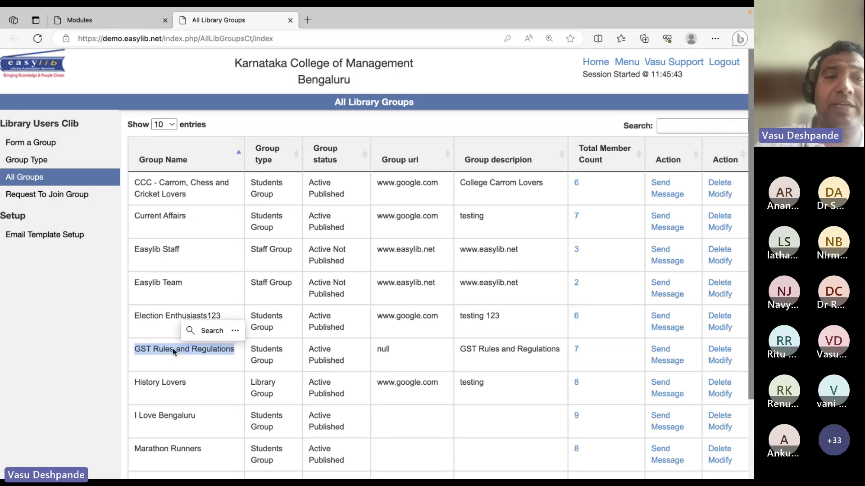
pyautogui.tripleClick(164, 455)
pyautogui.click(349, 321)
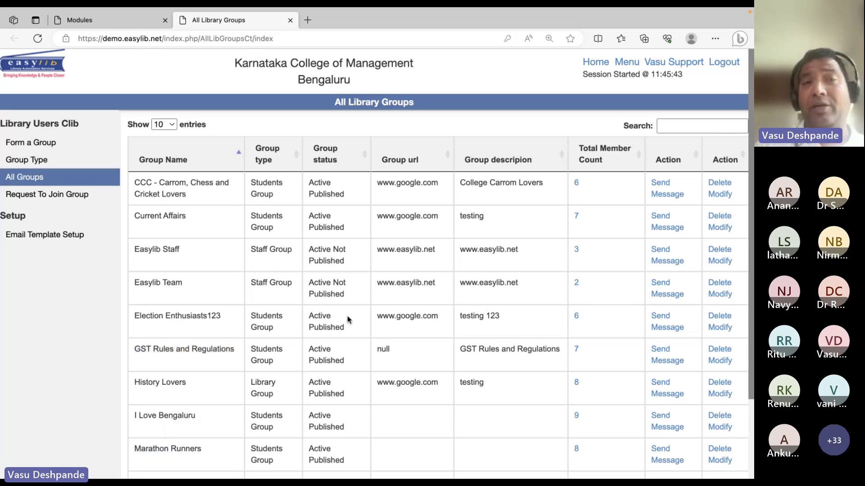
pyautogui.click(91, 23)
# Find 'digit', open Library - Digital Library, and open the Vijayanagara Empire Personal Digital Library record
pyautogui.write('digit')
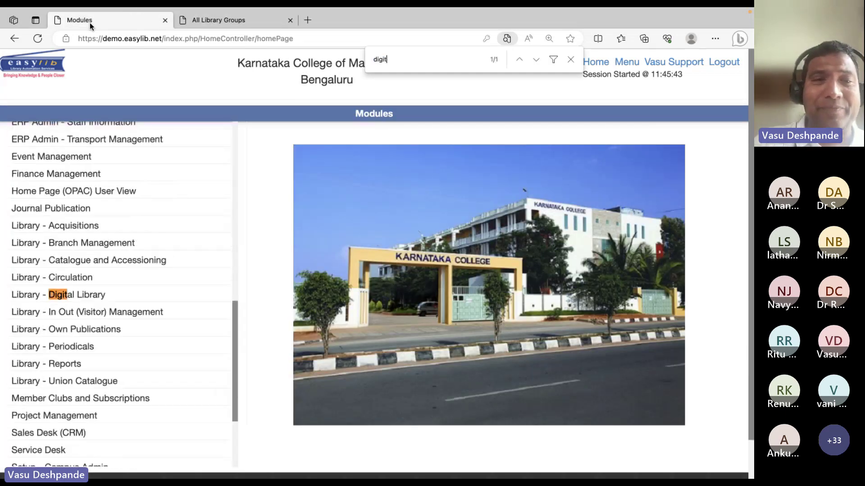
pyautogui.click(95, 296)
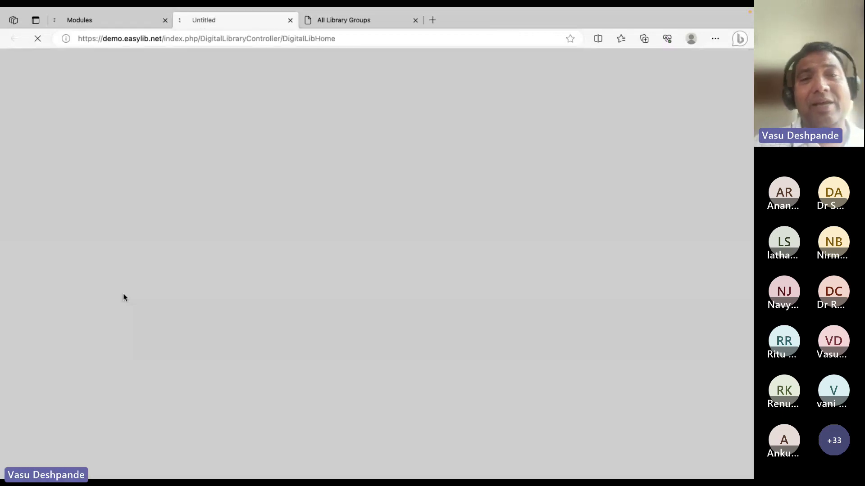
pyautogui.scroll(-4, 72, 316)
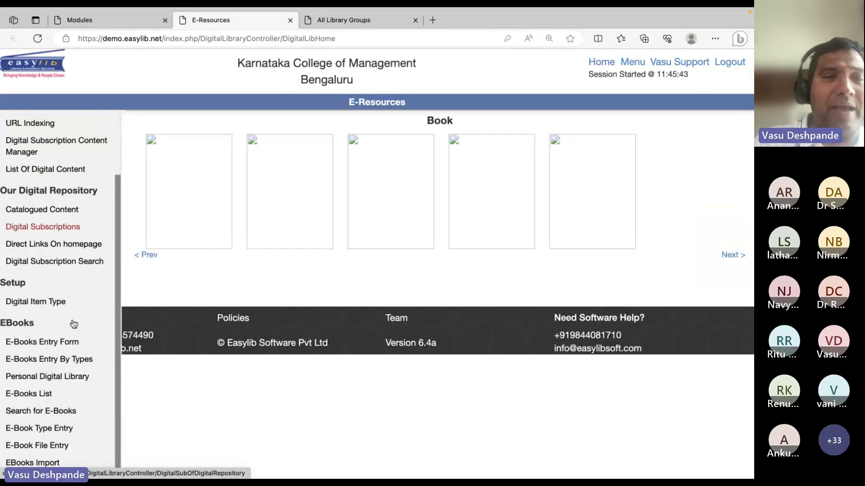
pyautogui.click(65, 269)
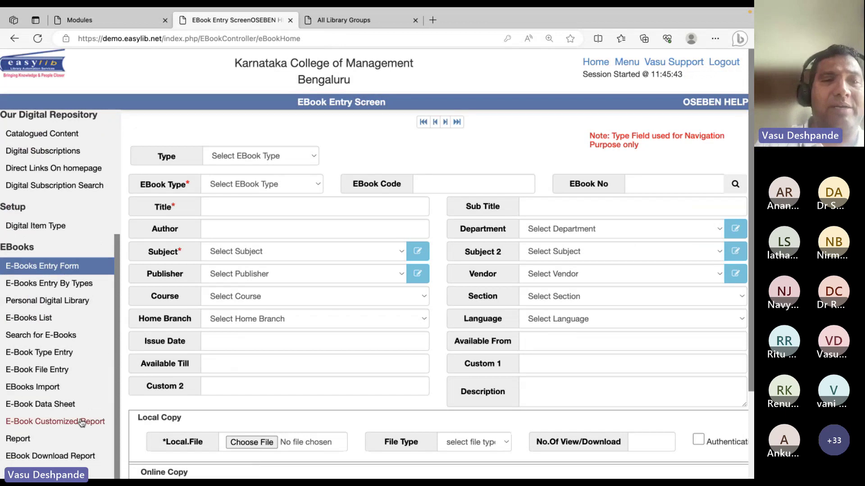
pyautogui.scroll(-3, 94, 388)
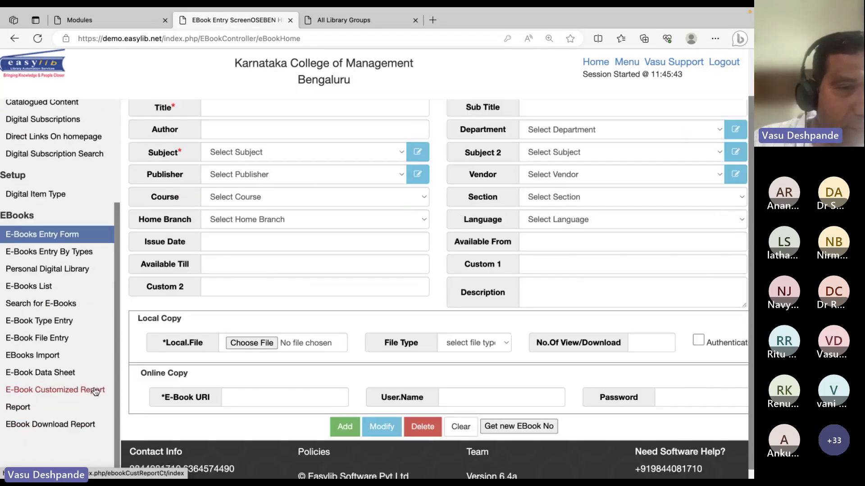
pyautogui.click(51, 269)
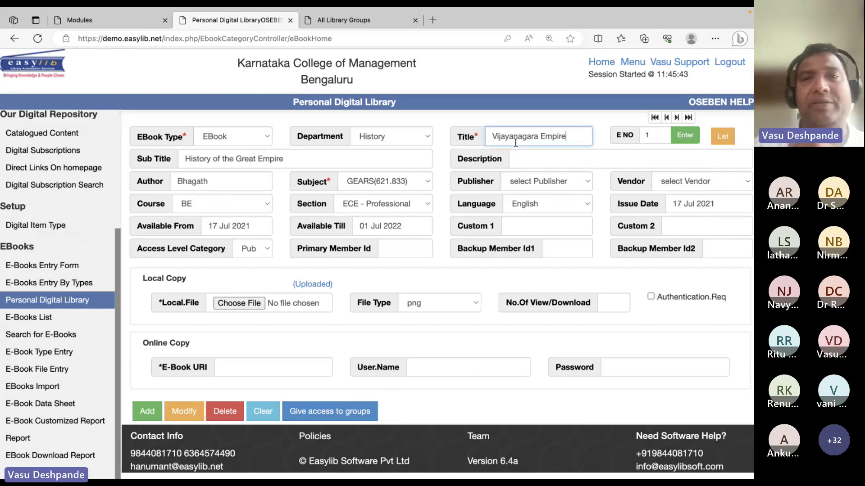
pyautogui.doubleClick(553, 137)
pyautogui.doubleClick(515, 135)
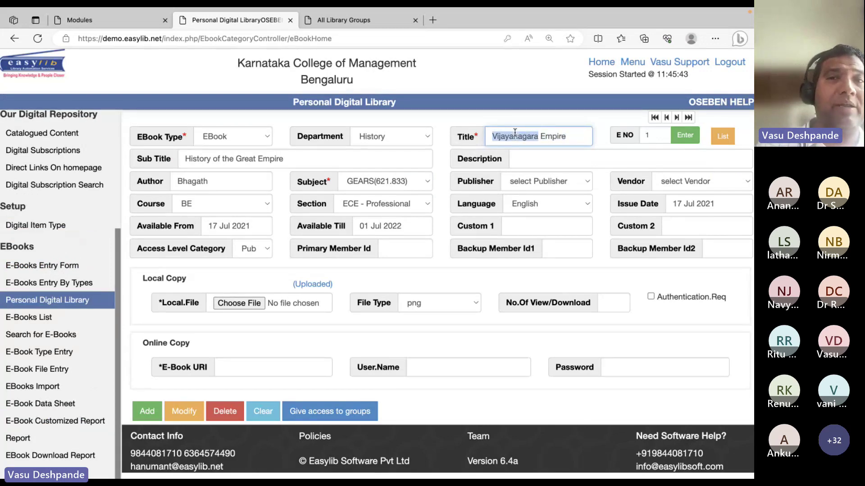
pyautogui.tripleClick(515, 133)
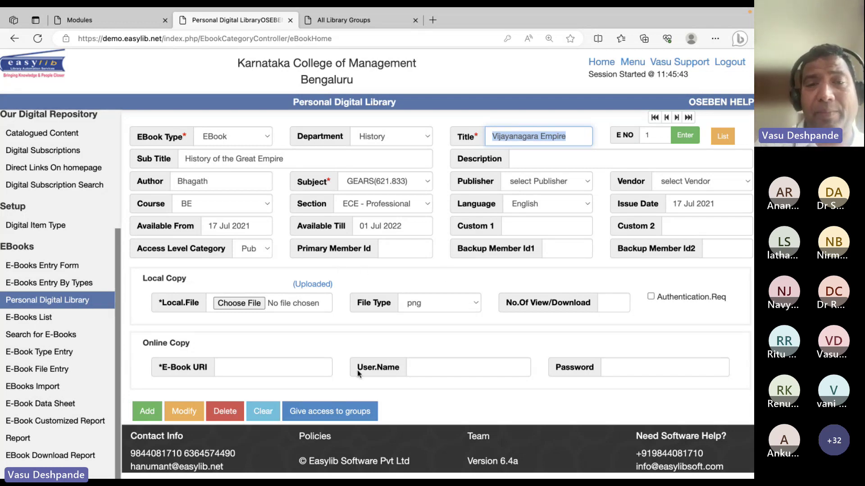
# Give History Lovers and Students Interested in Archelogy access; the grant reports it already exists
pyautogui.click(346, 413)
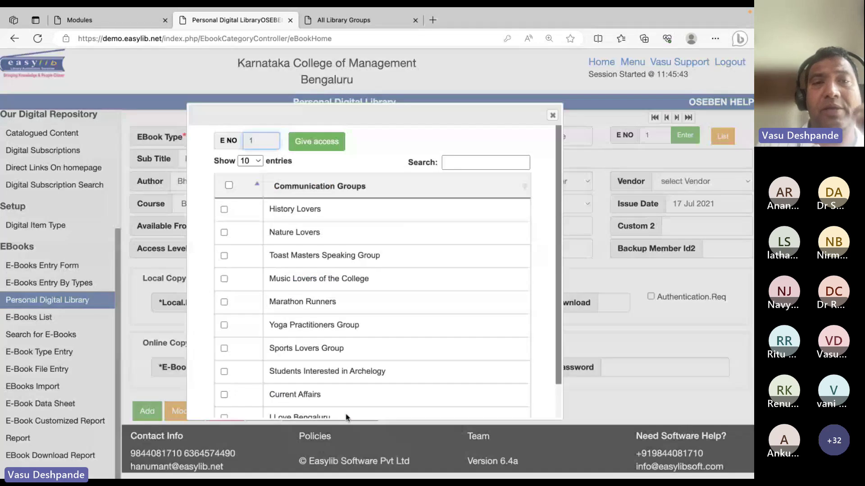
pyautogui.click(224, 210)
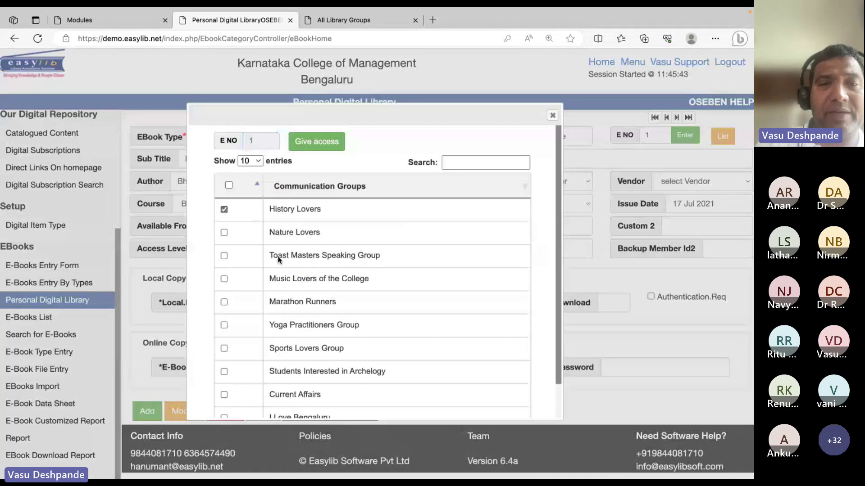
pyautogui.scroll(-2, 293, 263)
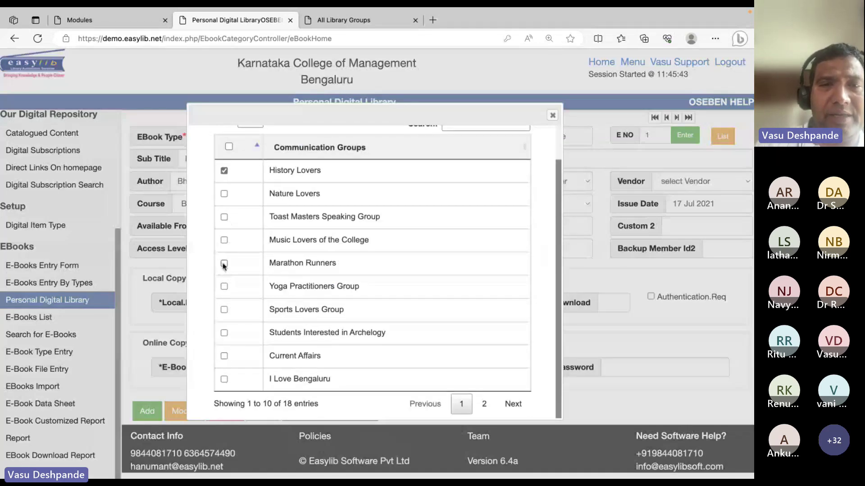
pyautogui.click(224, 356)
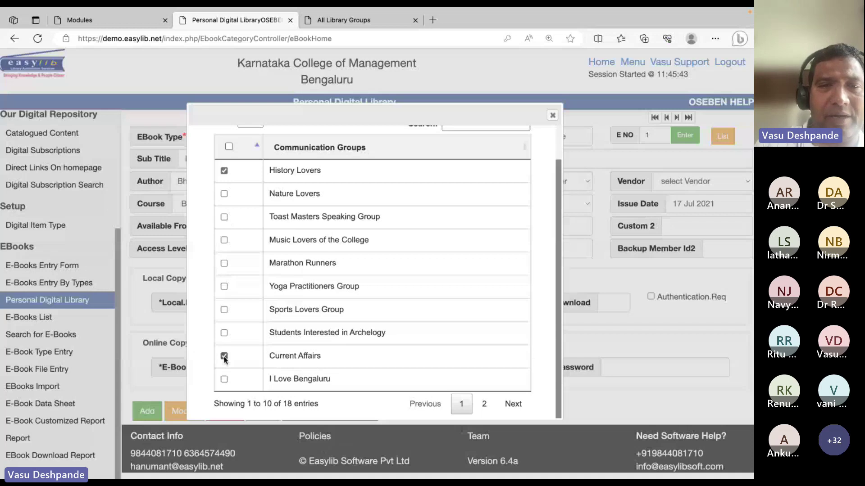
pyautogui.click(224, 357)
pyautogui.click(224, 333)
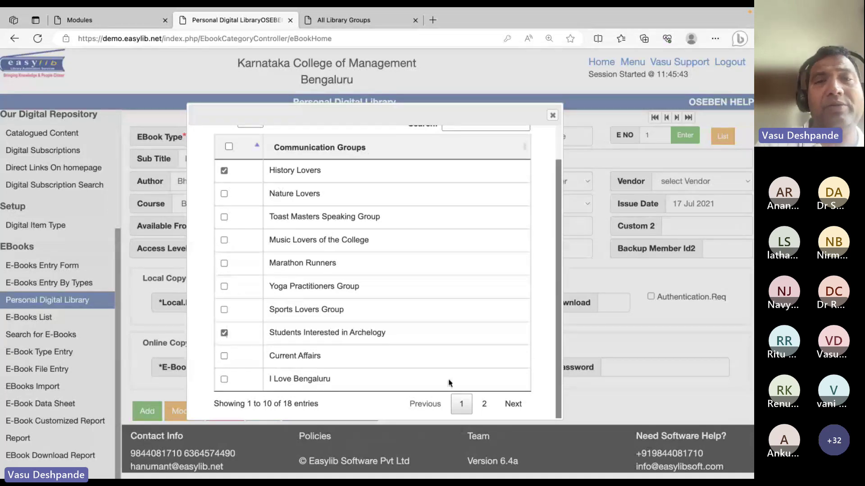
pyautogui.scroll(1, 391, 271)
pyautogui.click(338, 144)
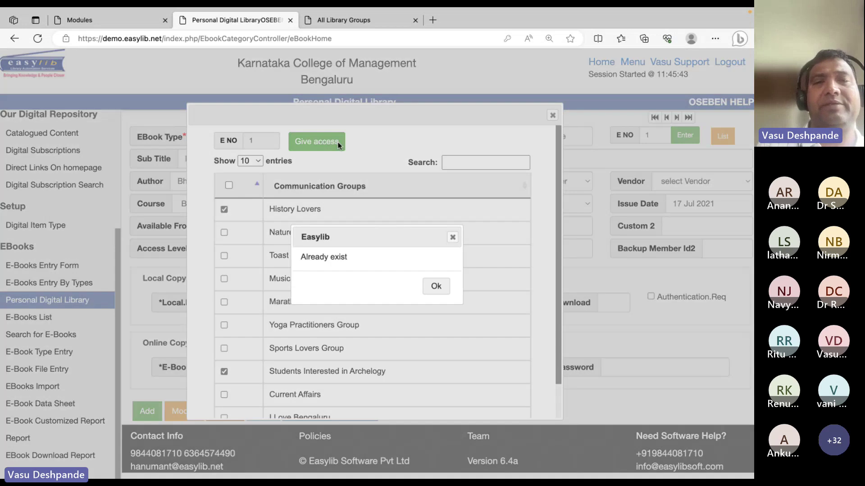
pyautogui.click(435, 286)
pyautogui.click(553, 115)
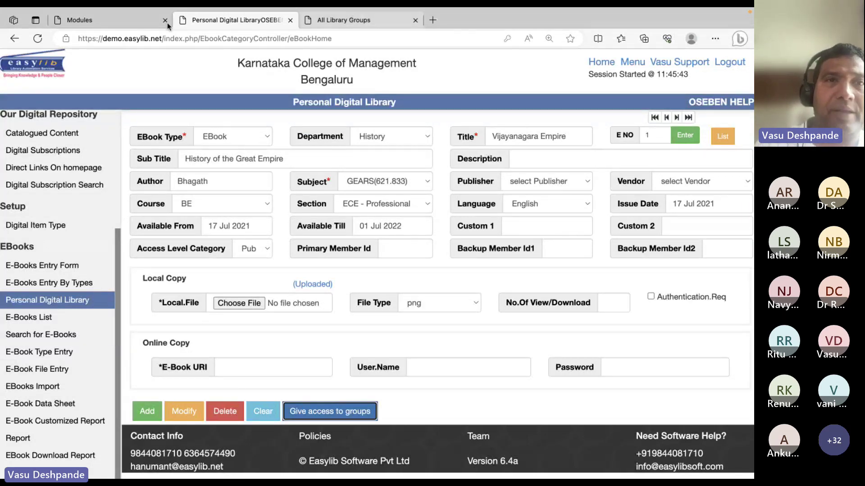
pyautogui.hotkey('alt', 'Tab')
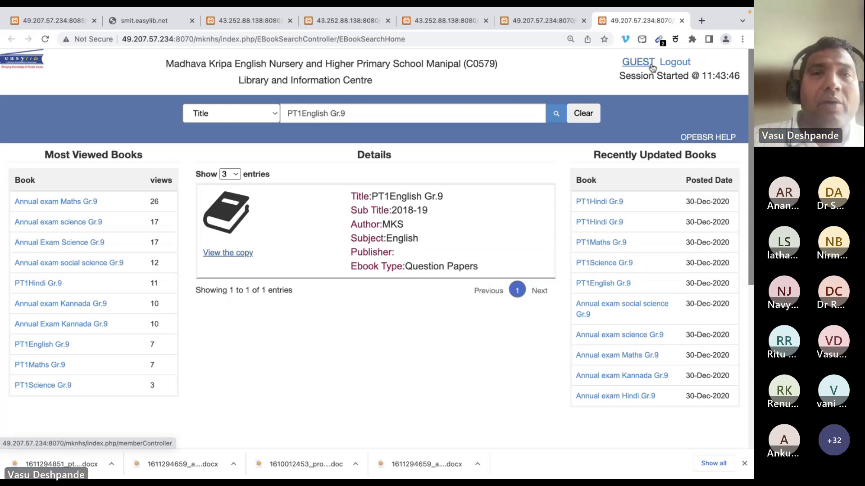
pyautogui.click(142, 18)
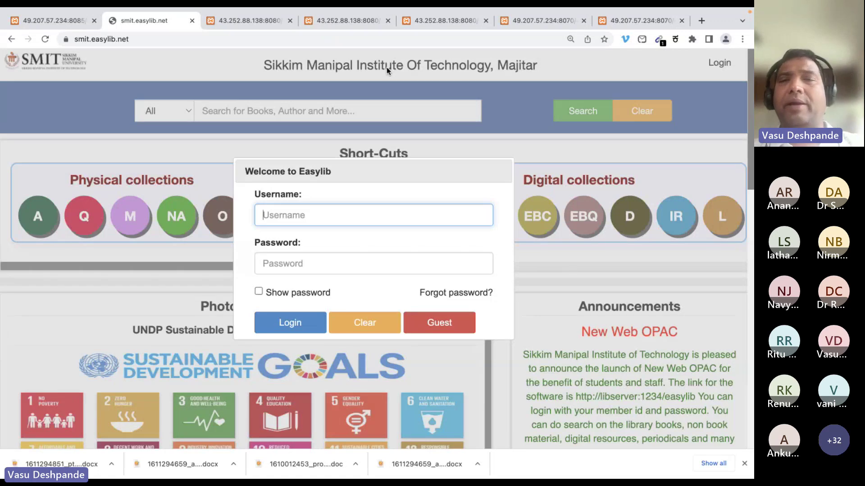
pyautogui.click(193, 20)
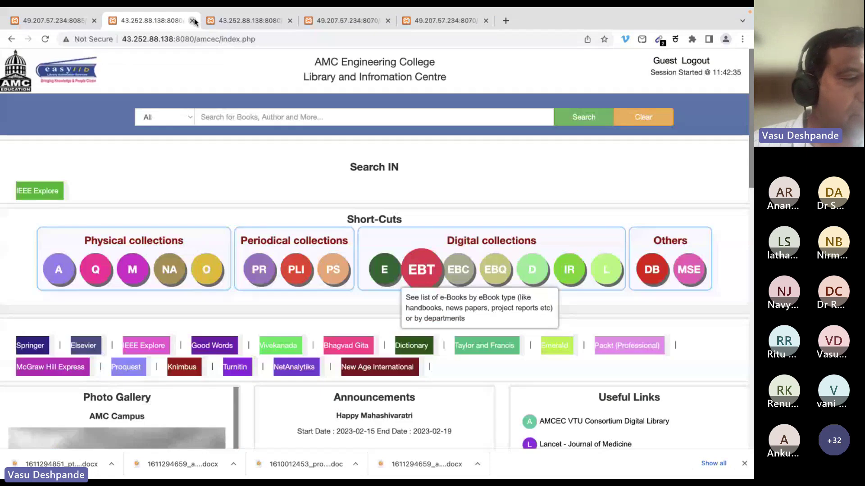
pyautogui.click(193, 20)
pyautogui.click(193, 20)
pyautogui.click(193, 20)
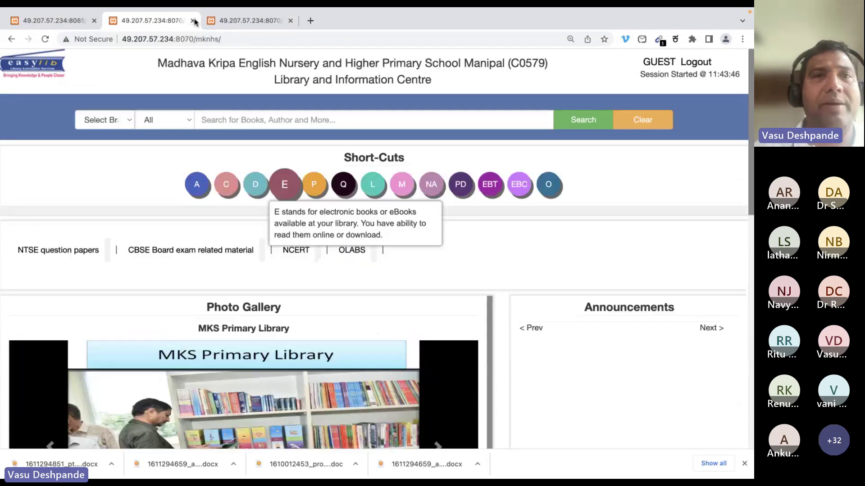
pyautogui.click(193, 20)
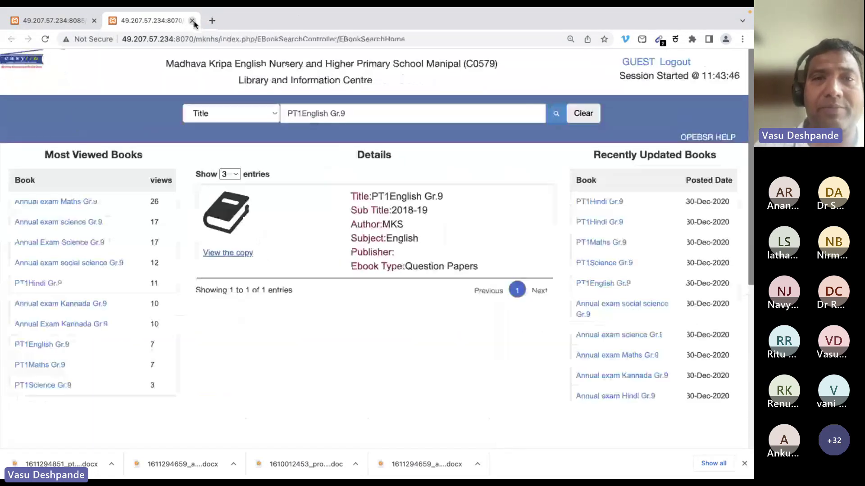
pyautogui.press('super+Tab')
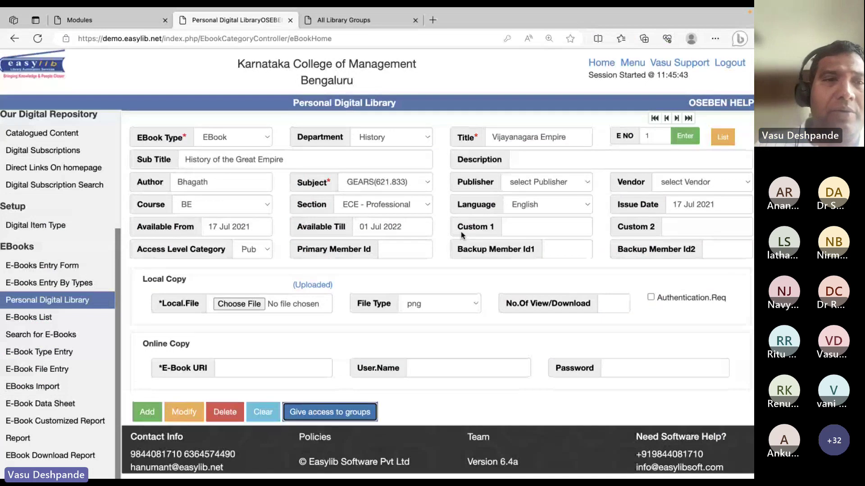
# Go to the Digital Subscription Import page under Digital Subscriptions
pyautogui.scroll(5, 88, 150)
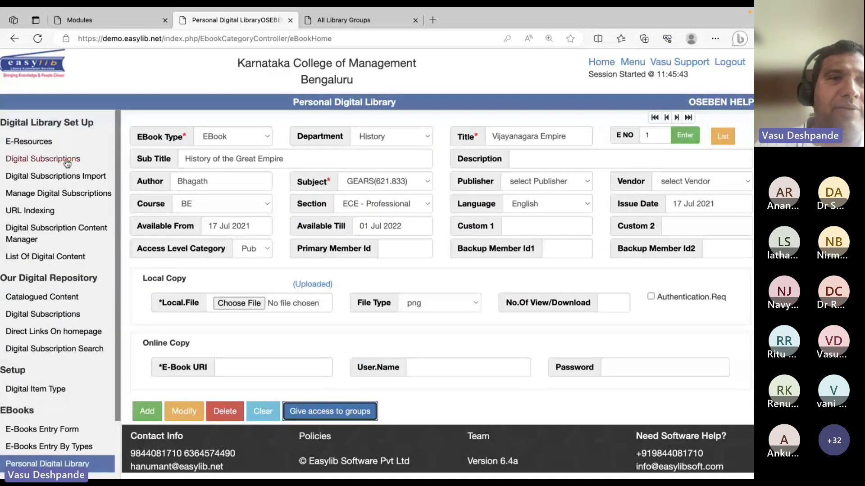
pyautogui.click(66, 159)
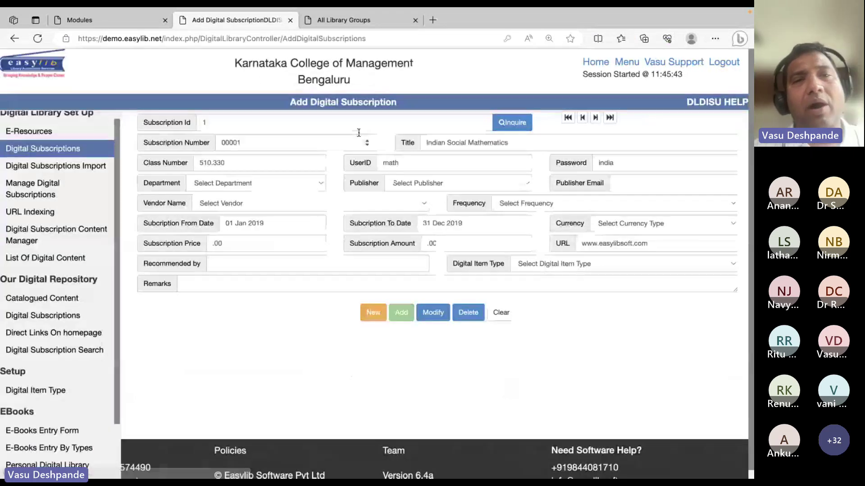
pyautogui.click(90, 165)
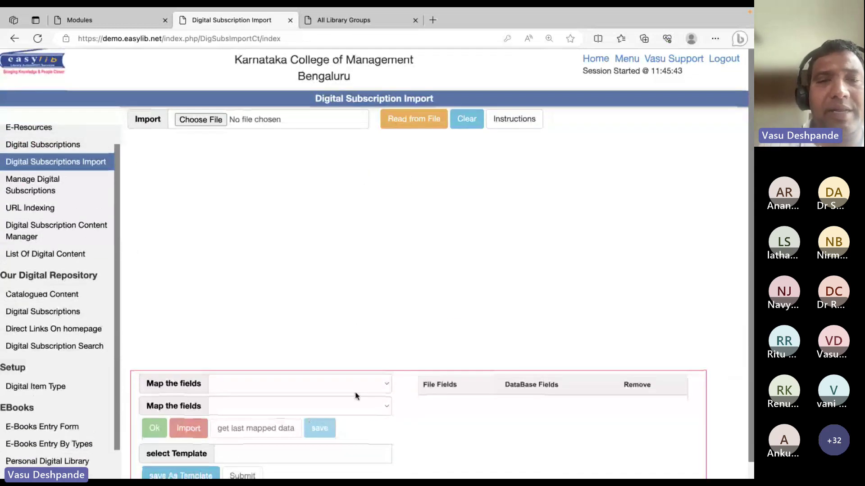
# Review the database fields in a Map the fields dropdown, then return to the Modules tab
pyautogui.click(361, 409)
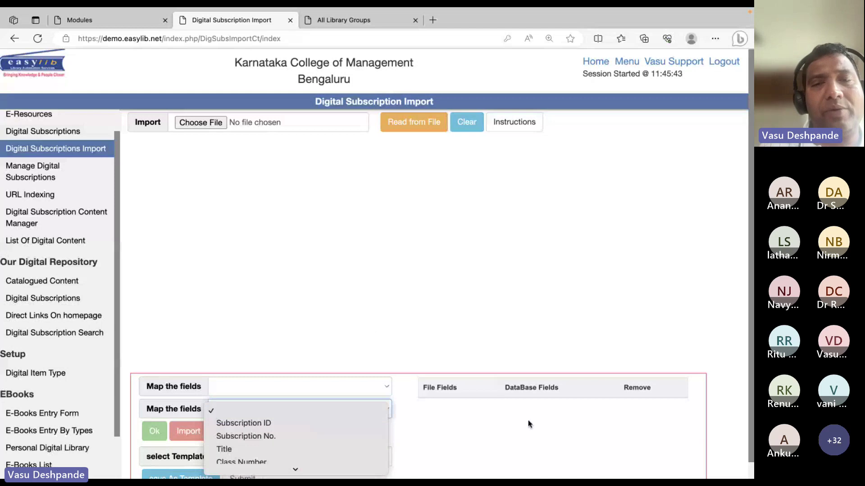
pyautogui.scroll(-5, 315, 456)
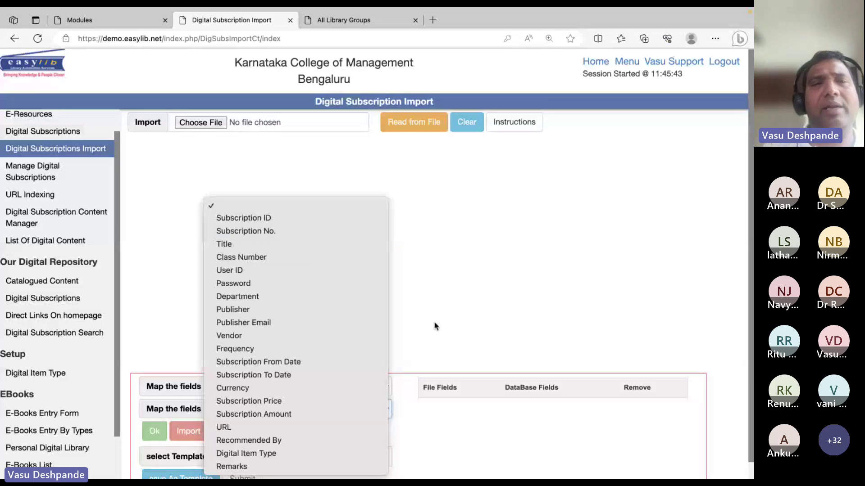
pyautogui.click(132, 25)
# From the library home page, view the public list of all 26 digital subscriptions
pyautogui.click(41, 67)
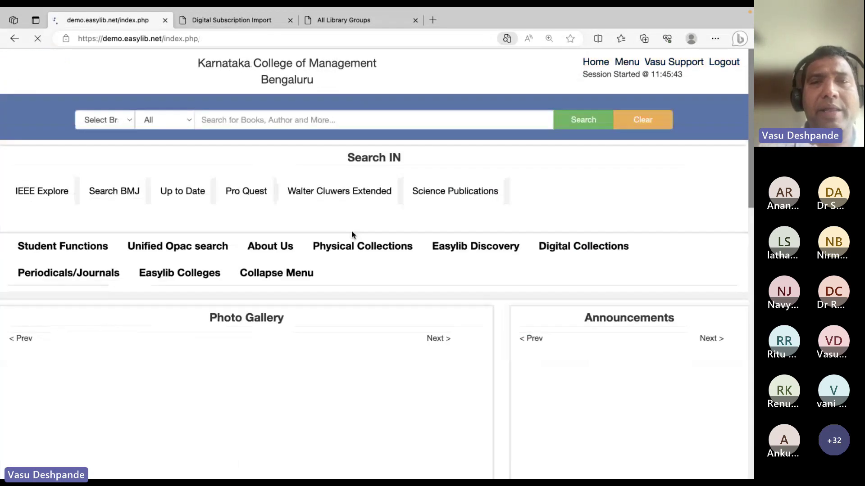
pyautogui.scroll(-5, 353, 304)
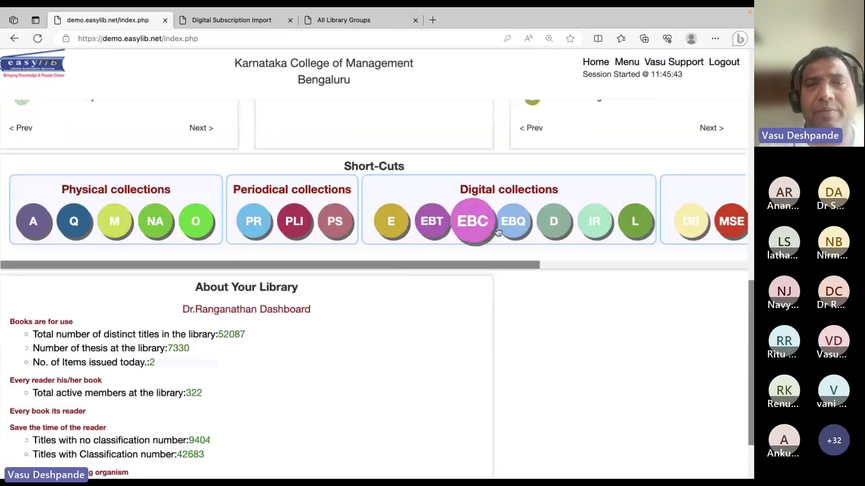
pyautogui.click(559, 225)
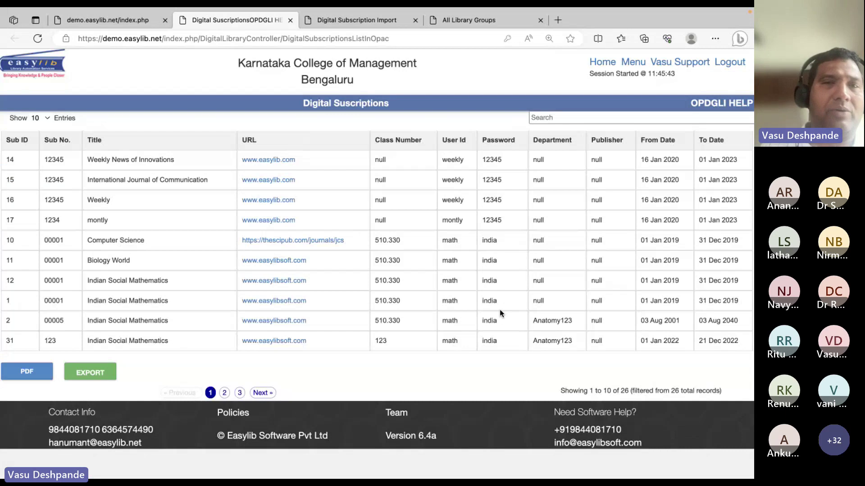
pyautogui.rightClick(380, 224)
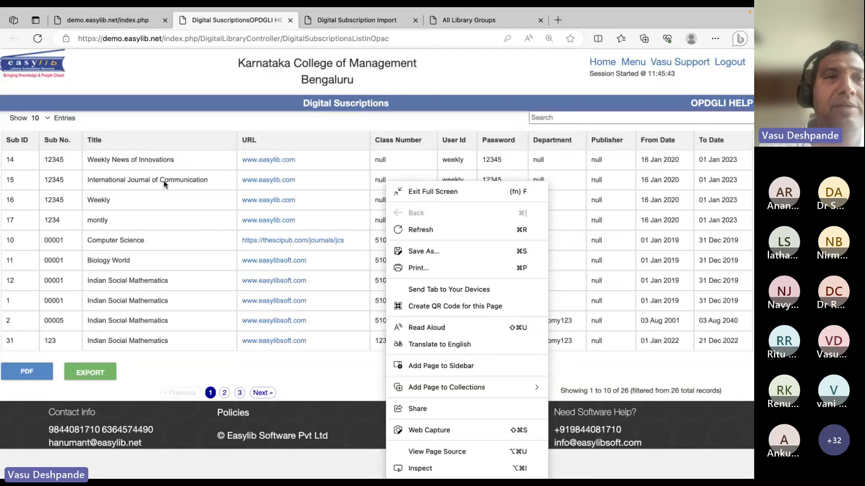
pyautogui.click(113, 21)
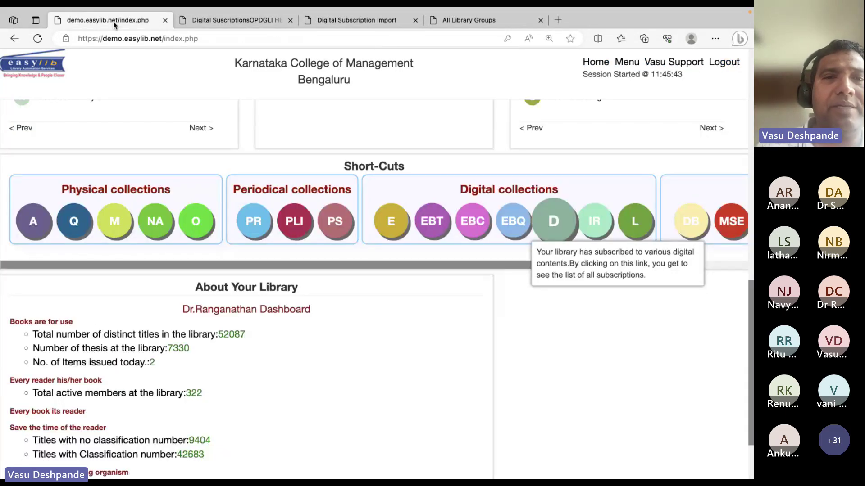
# Show the Manage Digital Subscriptions list with subscription numbers, titles and URLs
pyautogui.click(357, 19)
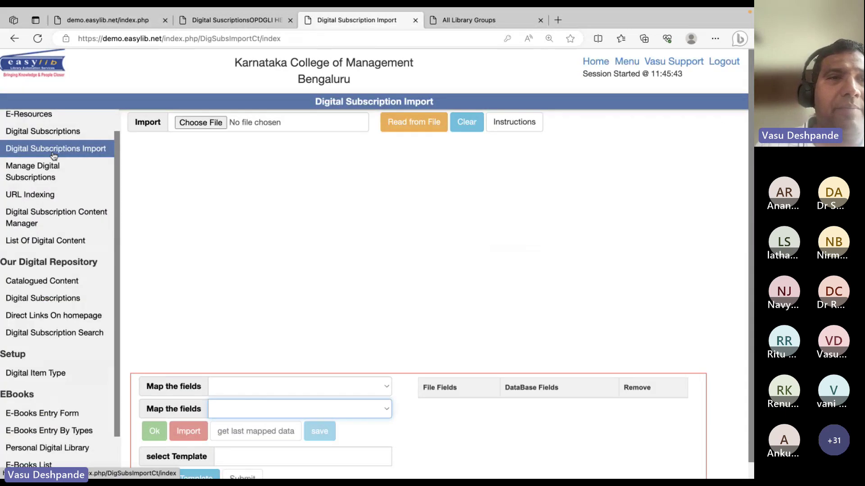
pyautogui.click(43, 169)
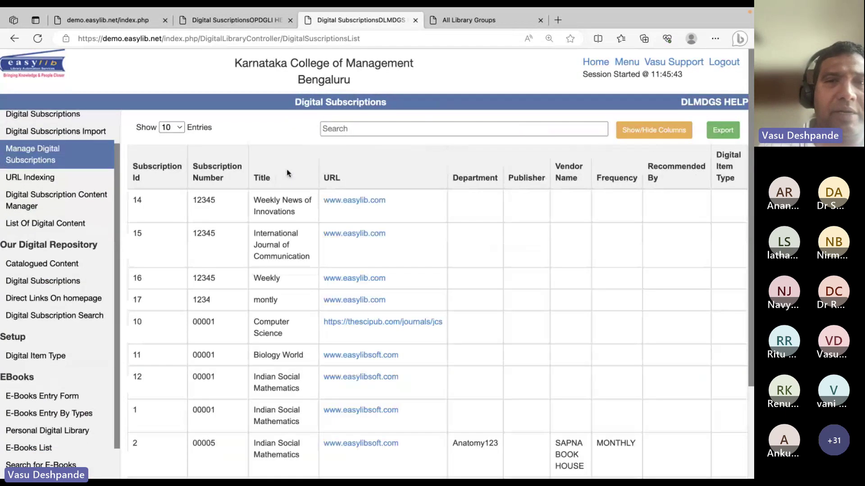
pyautogui.scroll(-3, 351, 303)
pyautogui.scroll(3, 338, 292)
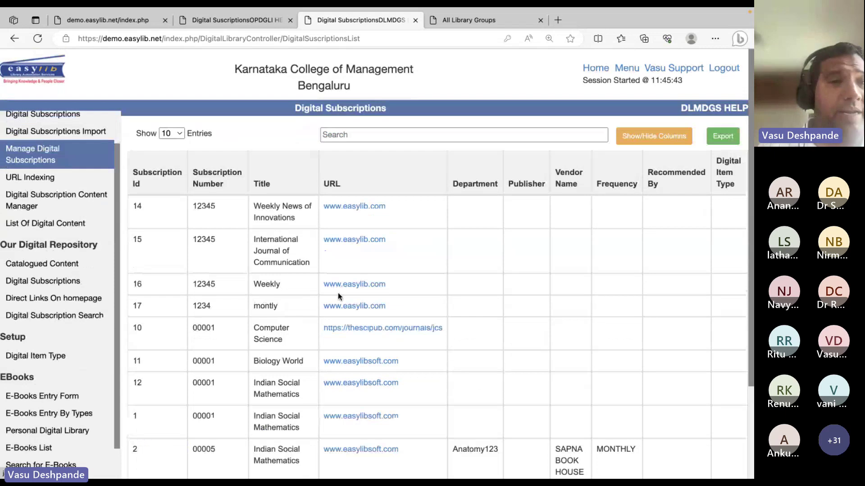
# Look through URL Indexing, the Content Manager and Digital Item Types, then bring up the blank E-Books Entry Form
pyautogui.click(40, 176)
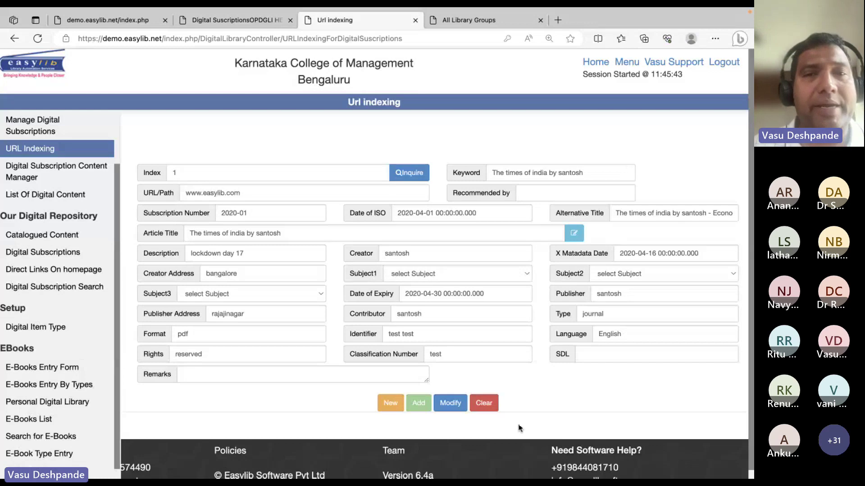
pyautogui.click(35, 170)
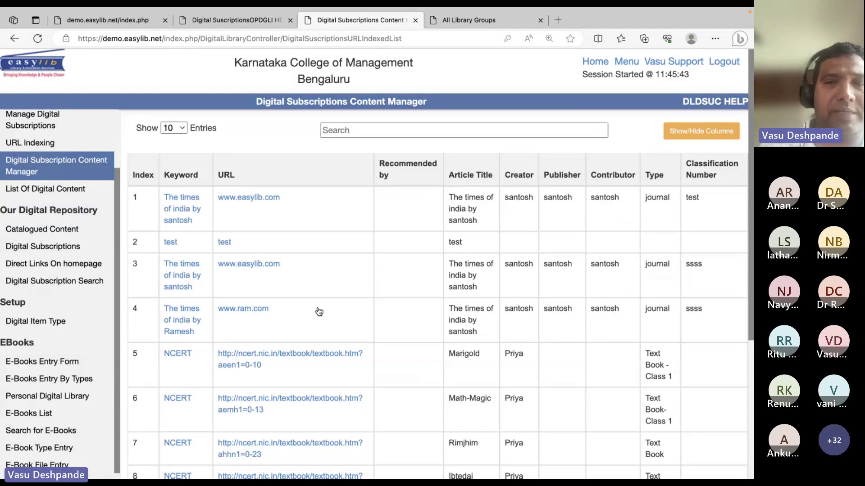
pyautogui.scroll(-2, 319, 312)
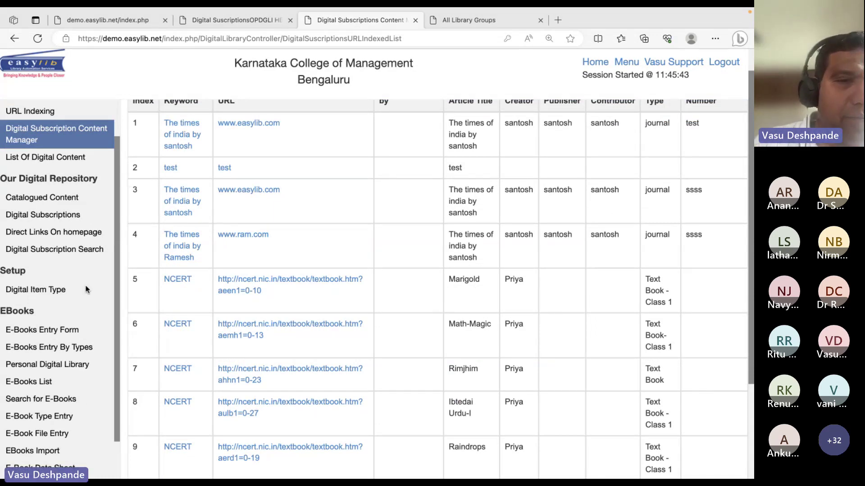
pyautogui.click(55, 291)
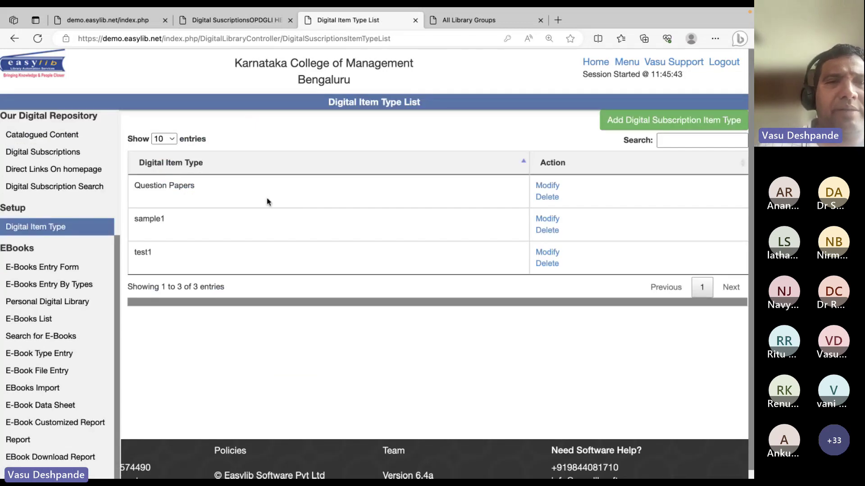
pyautogui.click(57, 269)
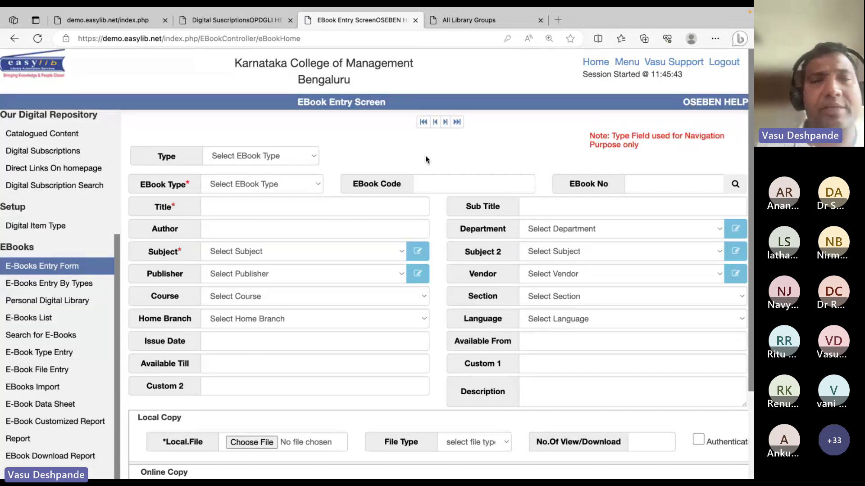
# Load EBook record EB002, Fundamentals of English, by switching the Type from Easylib Brochures to EBook
pyautogui.click(307, 158)
pyautogui.click(285, 169)
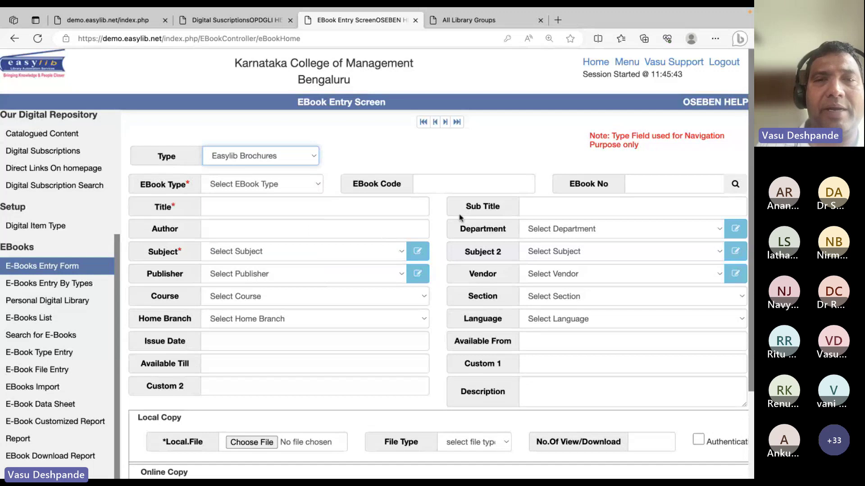
pyautogui.click(296, 154)
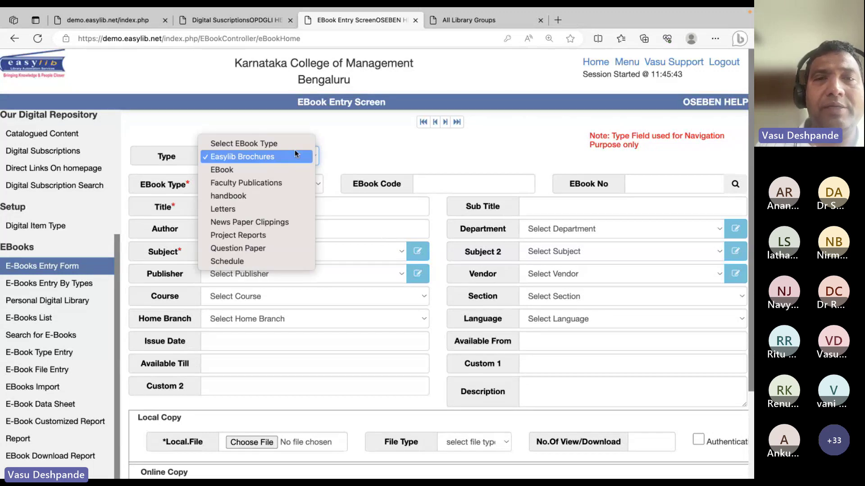
pyautogui.click(295, 169)
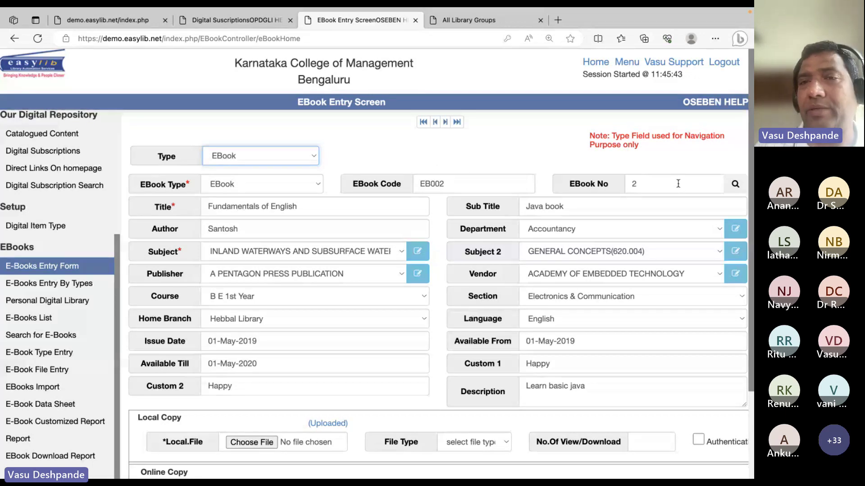
# Point out the record's EBook Code, E-Book URI and User.Name fields
pyautogui.click(506, 180)
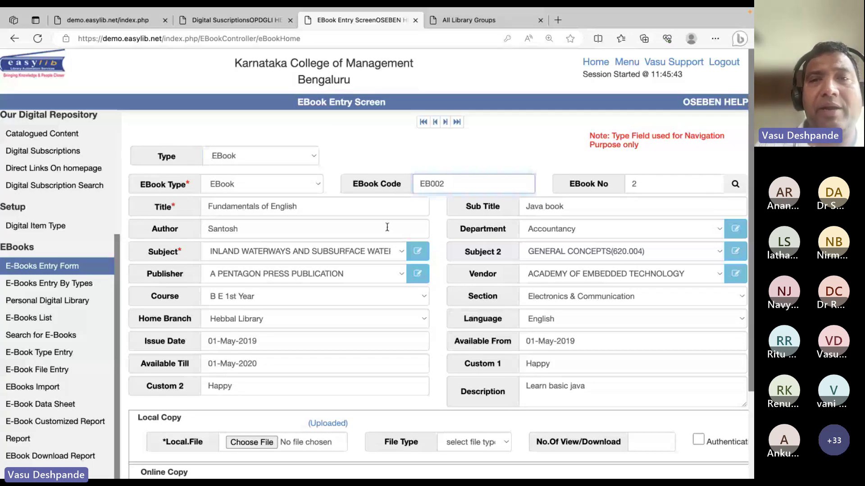
pyautogui.scroll(-3, 386, 227)
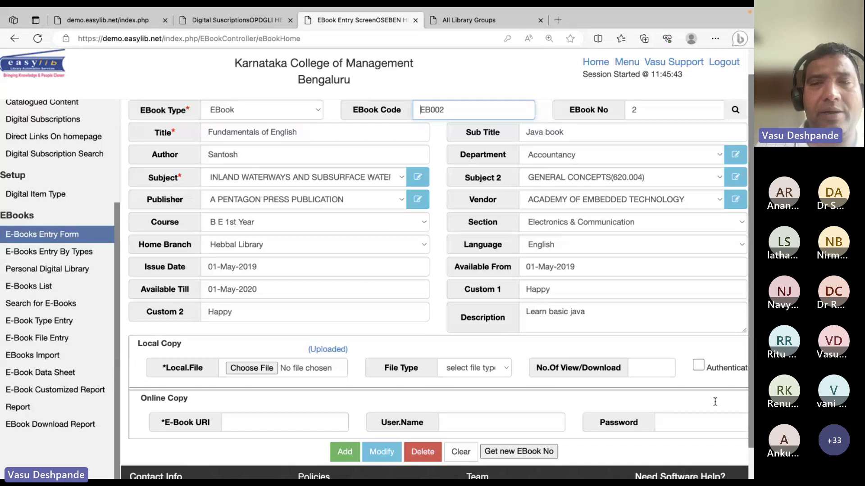
pyautogui.click(721, 387)
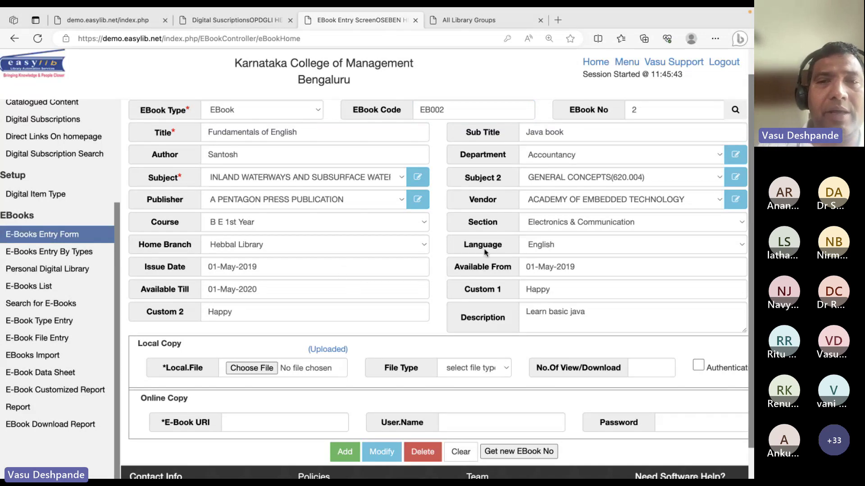
pyautogui.scroll(-1, 412, 265)
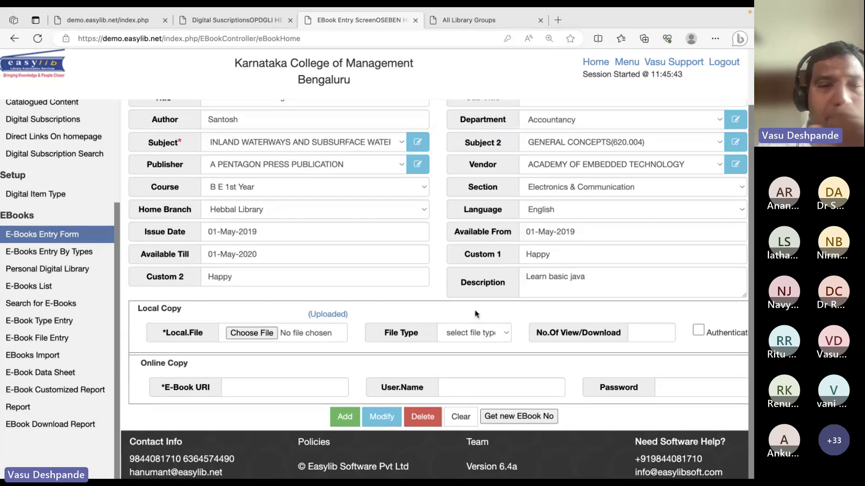
pyautogui.click(277, 388)
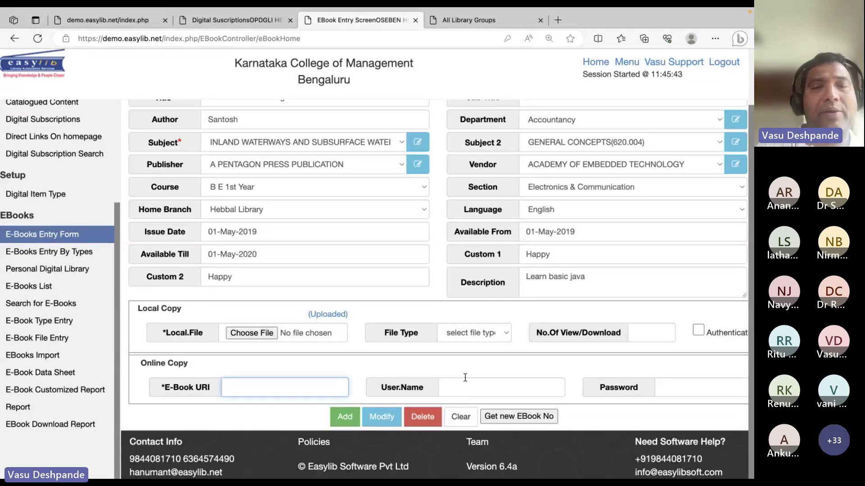
pyautogui.click(558, 388)
pyautogui.click(588, 376)
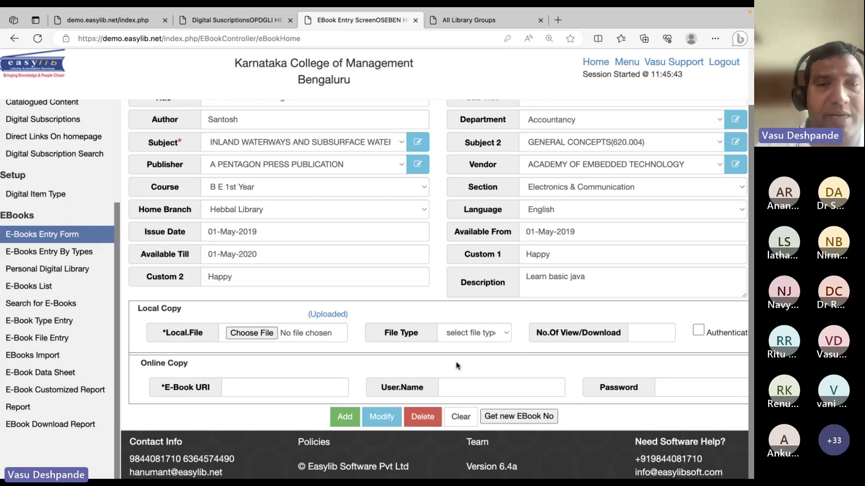
pyautogui.scroll(3, 473, 161)
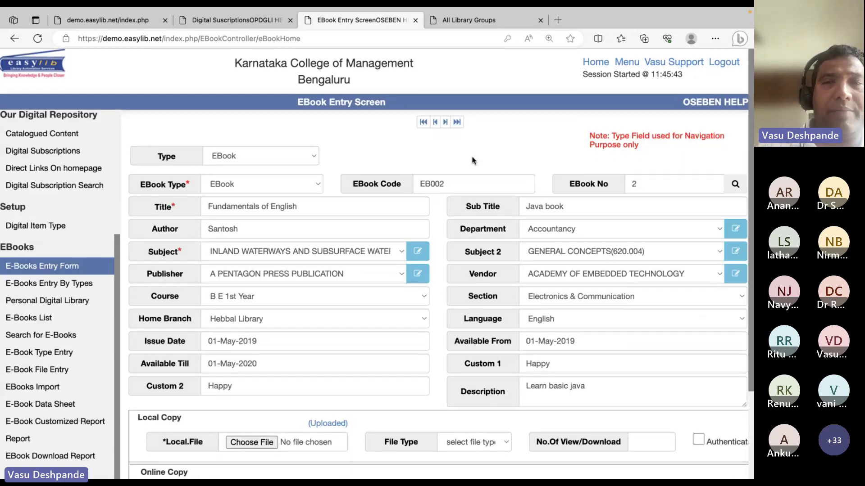
pyautogui.click(350, 213)
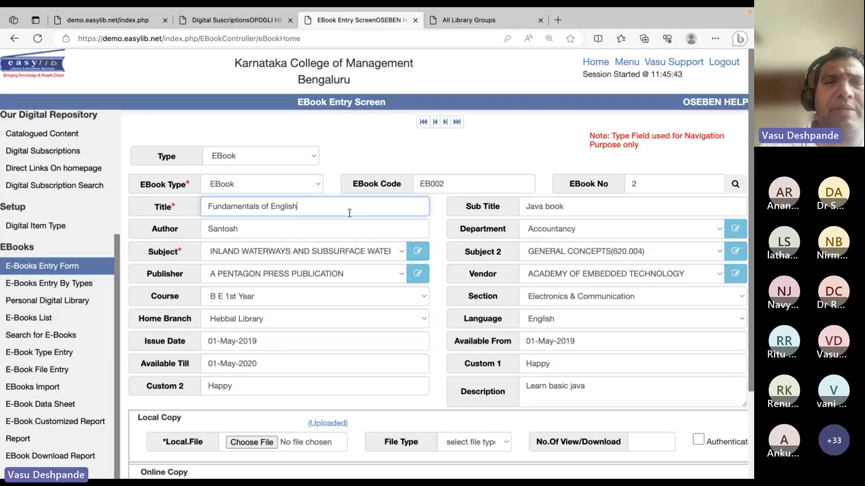
pyautogui.scroll(-2, 502, 283)
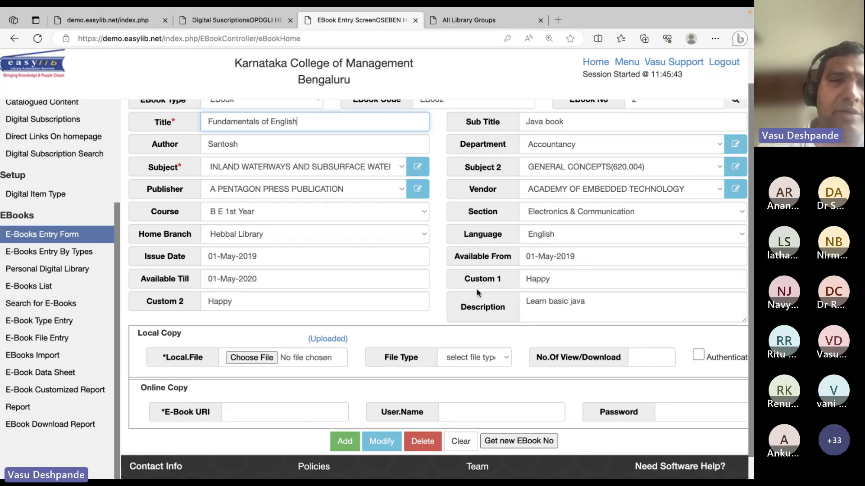
pyautogui.click(81, 251)
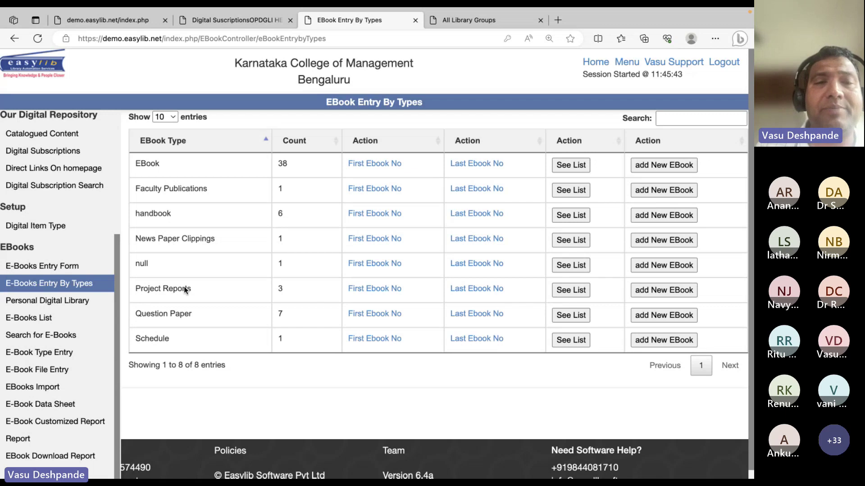
# Highlight the News Paper Clippings type in the EBook Entry By Types summary, then deselect it
pyautogui.tripleClick(269, 235)
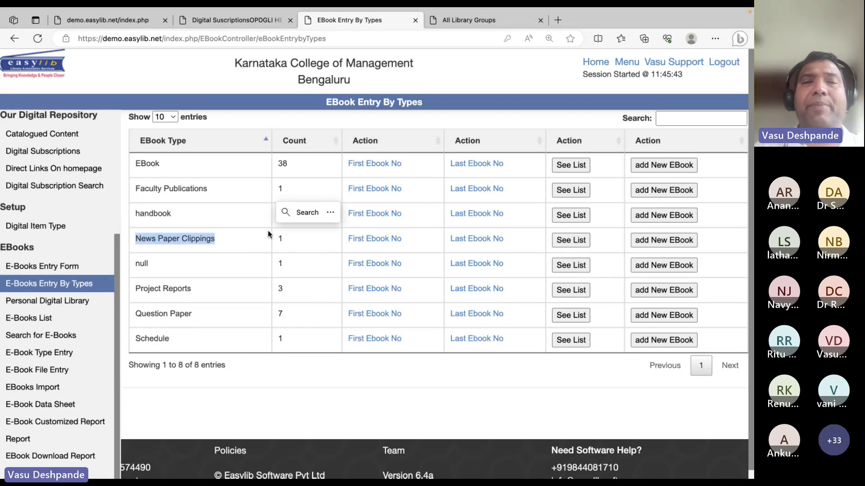
pyautogui.click(396, 400)
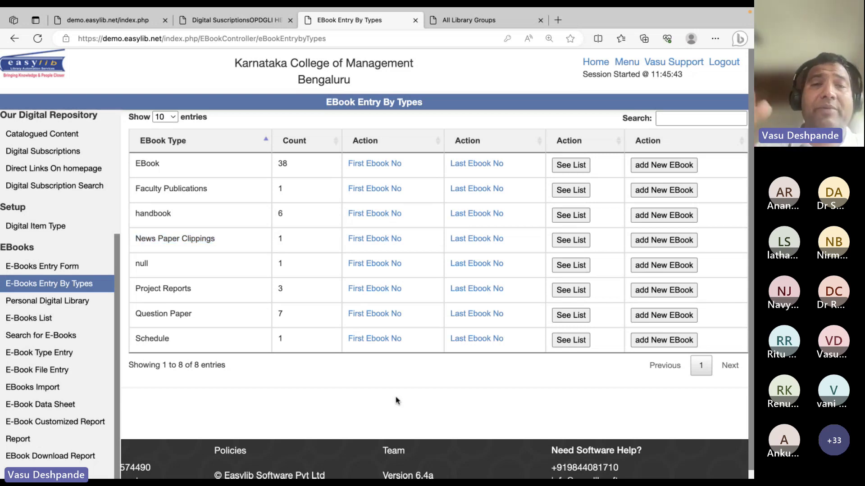
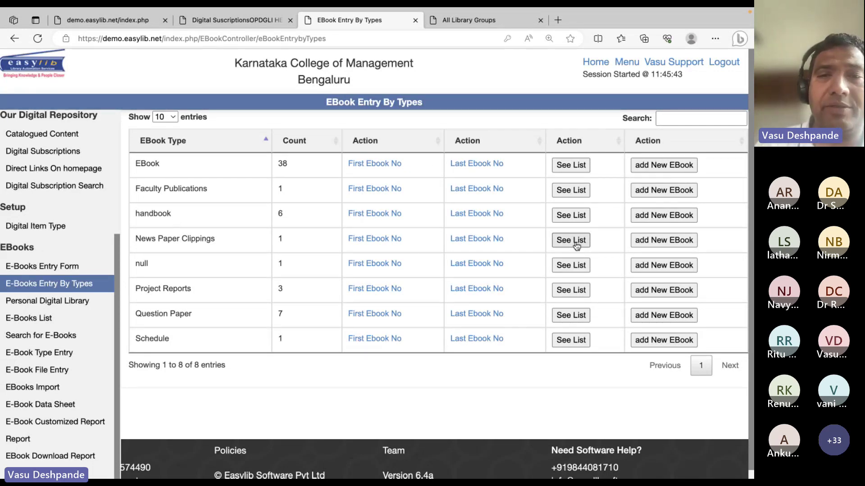
# Start a new EBook-type e-book entry and browse its subject list without saving
pyautogui.click(571, 165)
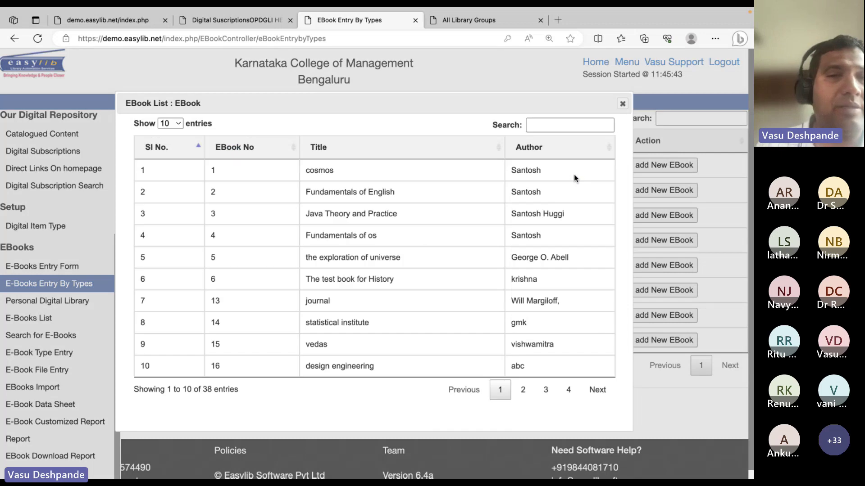
pyautogui.click(622, 104)
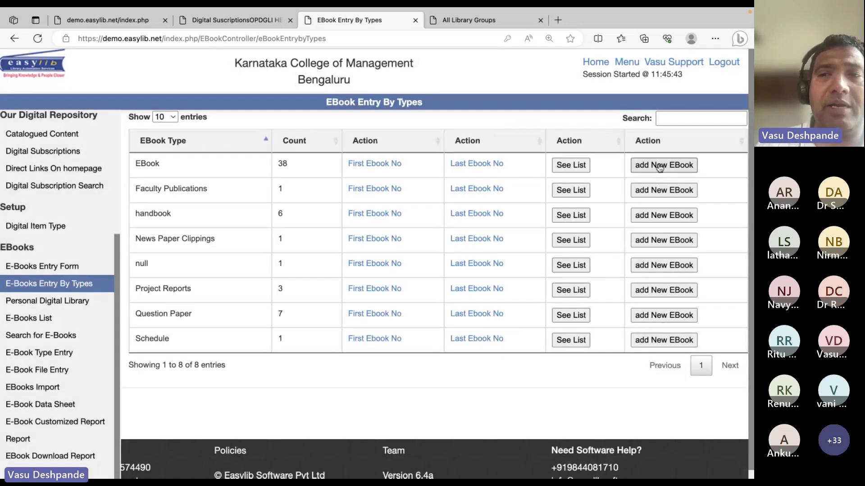
pyautogui.click(659, 166)
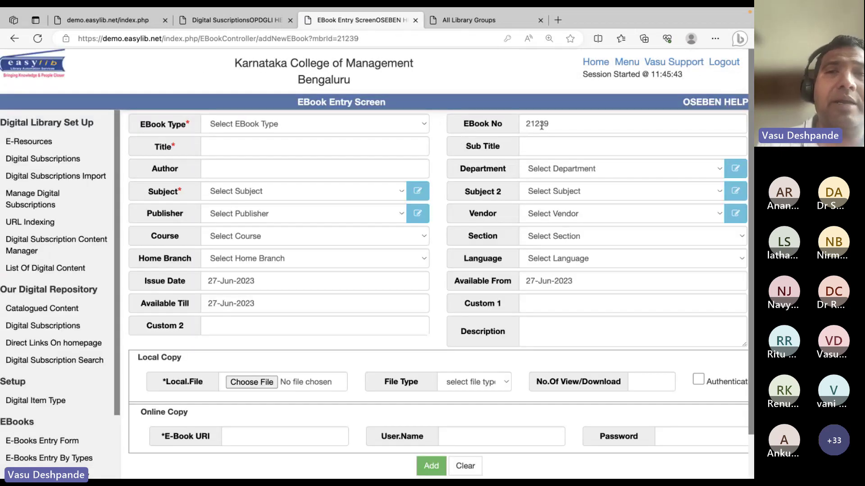
pyautogui.doubleClick(545, 126)
pyautogui.click(324, 124)
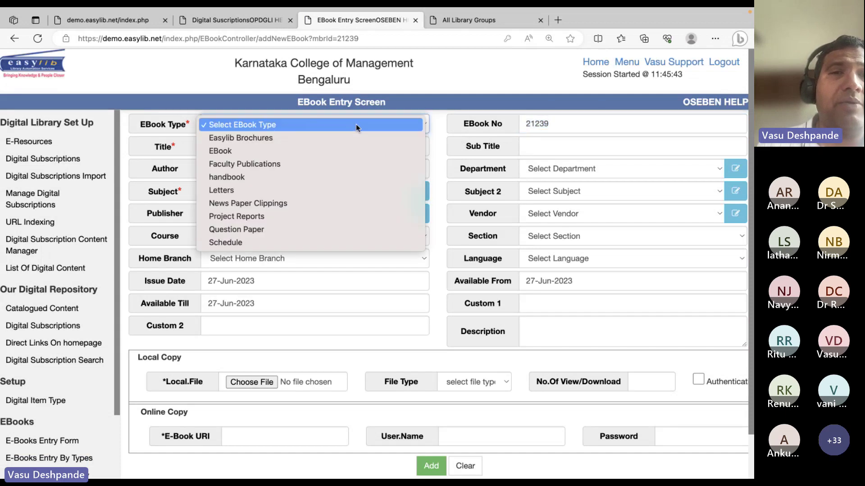
pyautogui.click(324, 151)
pyautogui.click(318, 197)
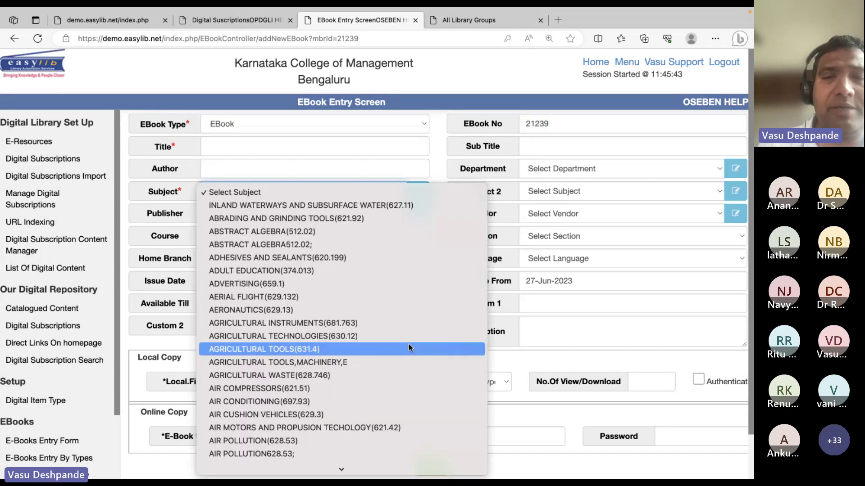
pyautogui.click(534, 313)
pyautogui.click(15, 38)
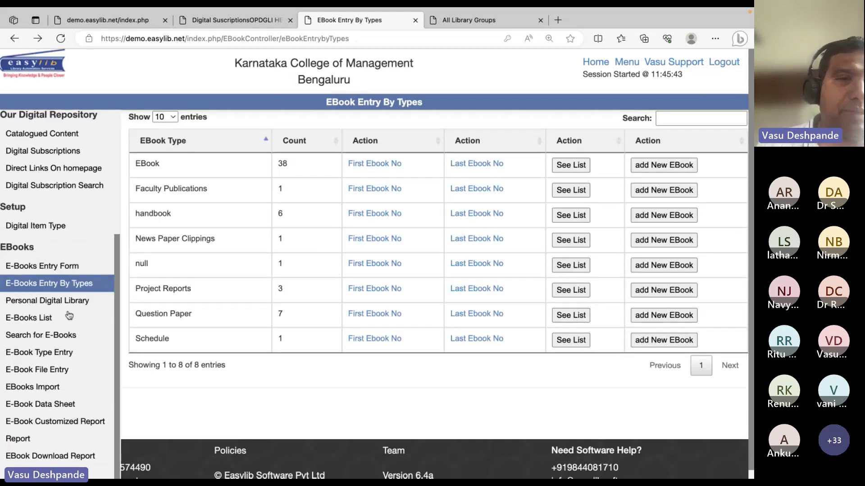
# Visit Personal Digital Library and its group access window, then list all 58 e-books
pyautogui.click(67, 302)
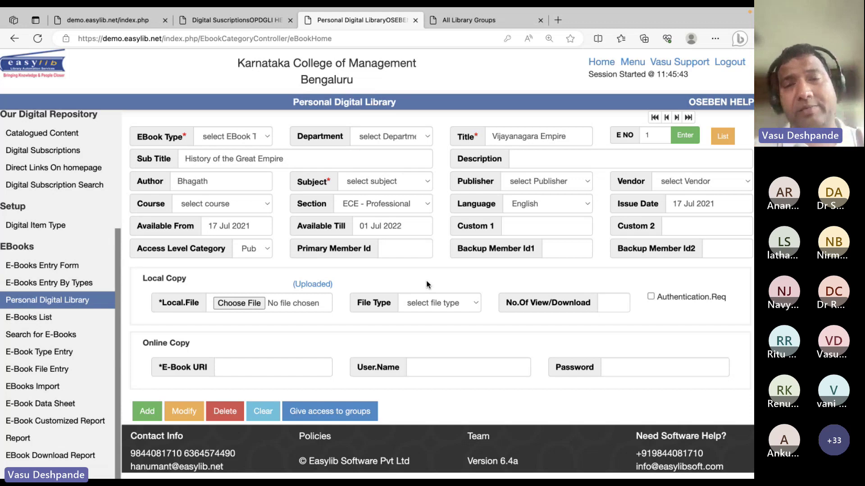
pyautogui.click(352, 423)
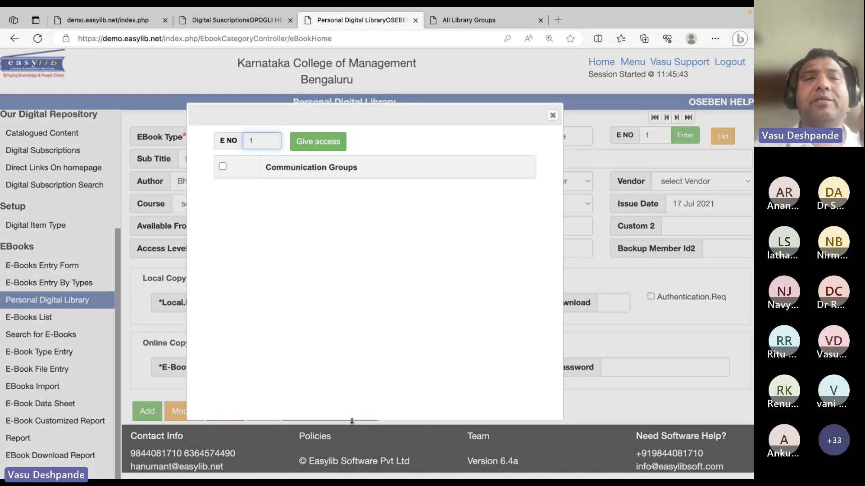
pyautogui.click(552, 115)
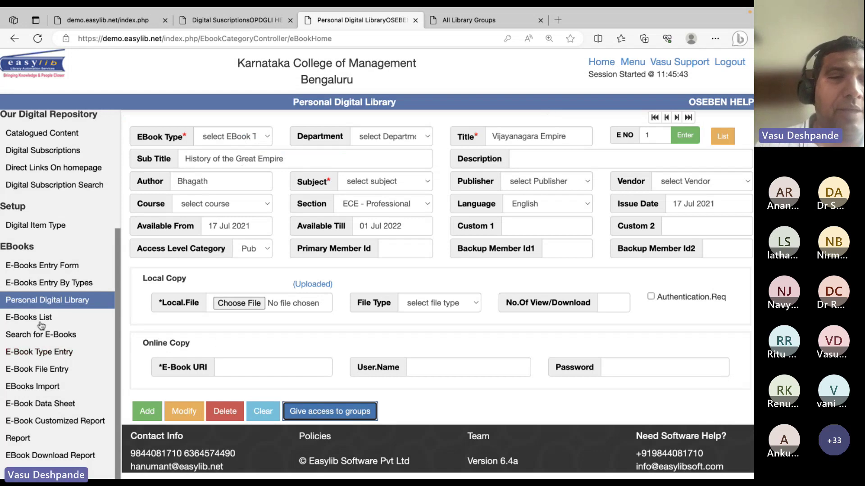
pyautogui.click(27, 318)
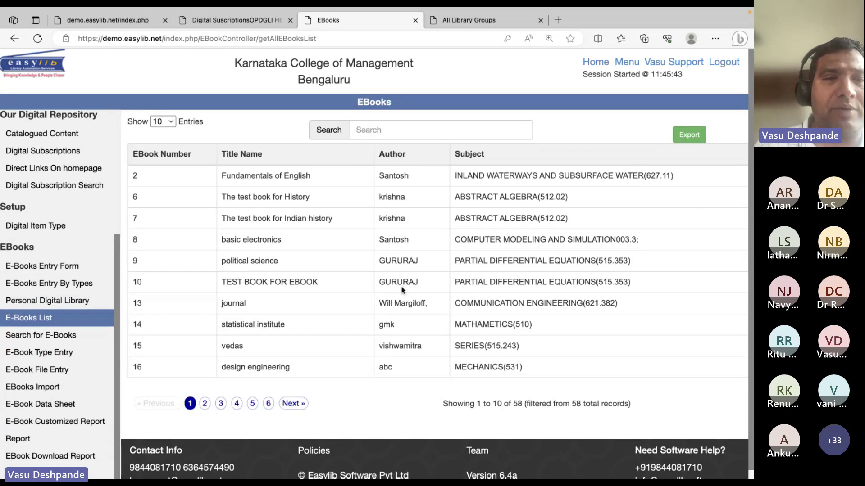
pyautogui.click(56, 339)
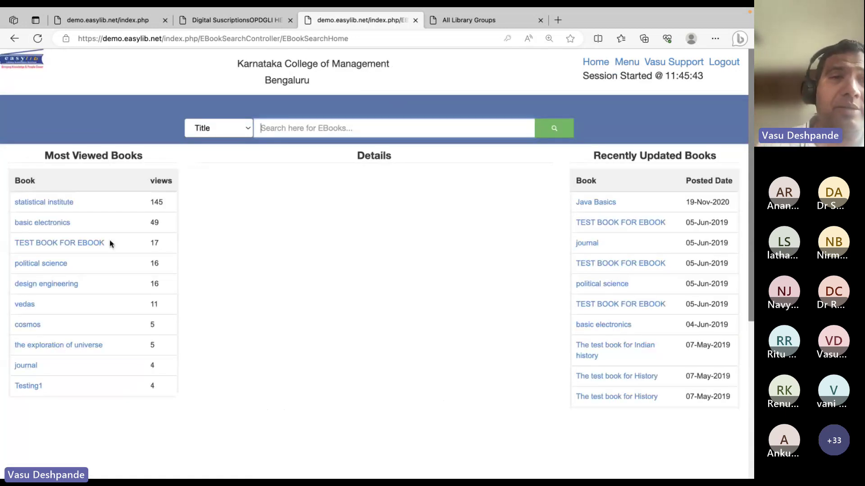
pyautogui.click(74, 203)
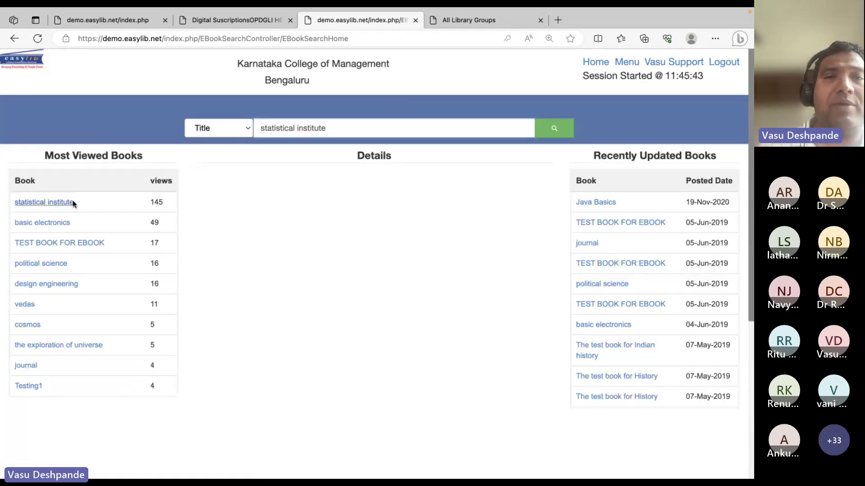
pyautogui.click(22, 43)
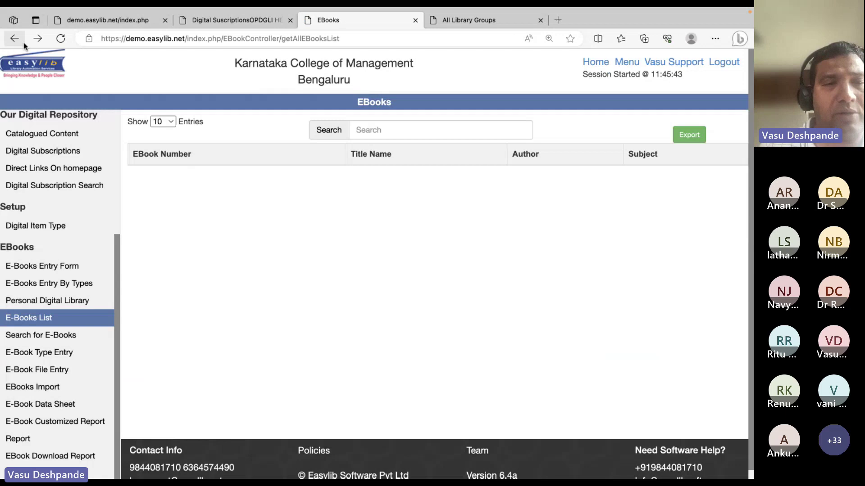
pyautogui.click(68, 354)
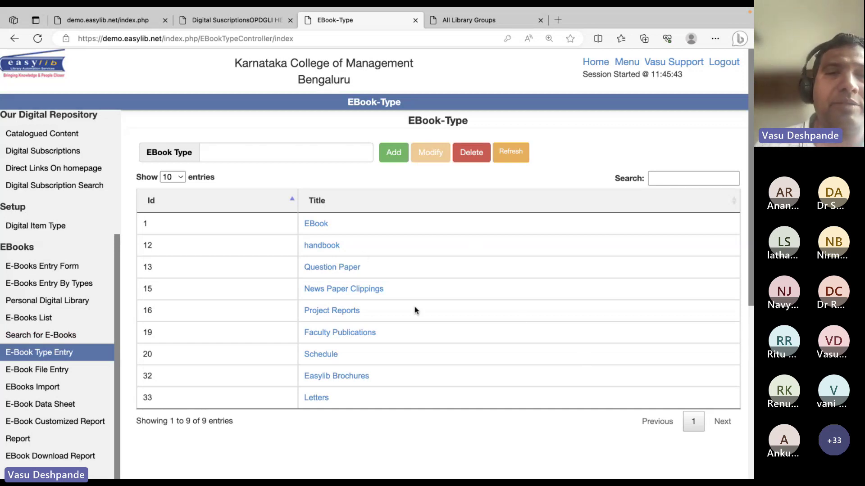
# Add 'User Manual' as a new e-book type and confirm the success message
pyautogui.click(289, 149)
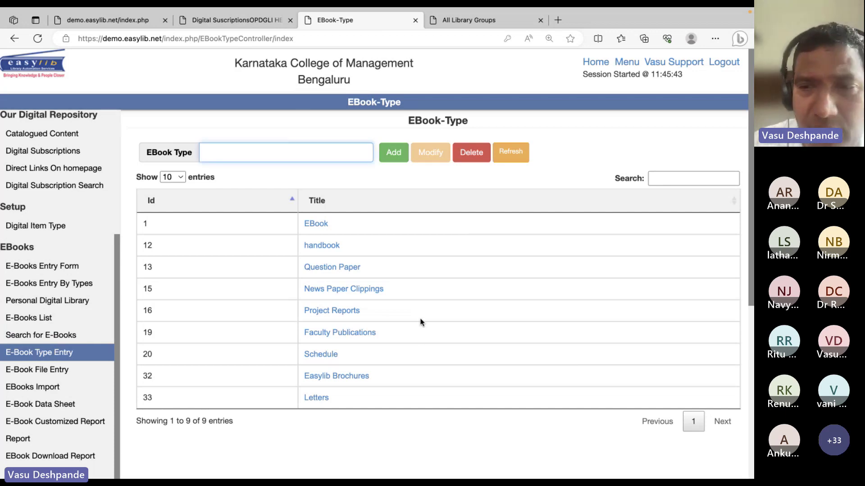
pyautogui.write('User Manual')
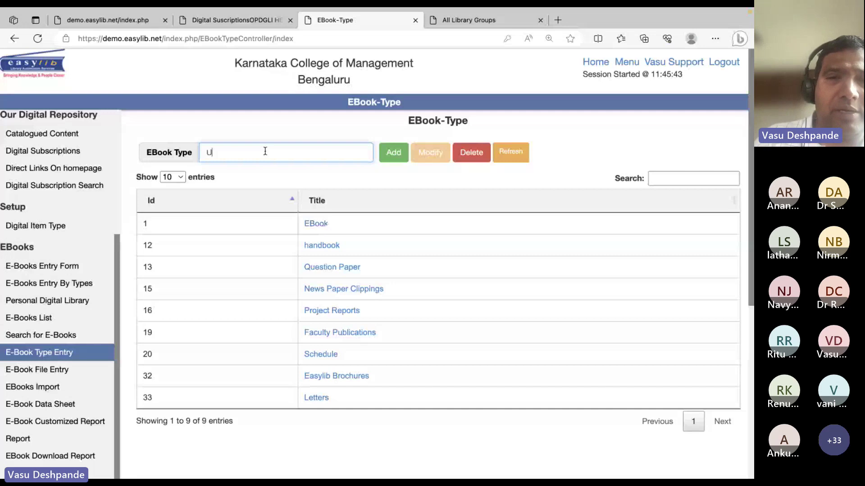
pyautogui.click(382, 156)
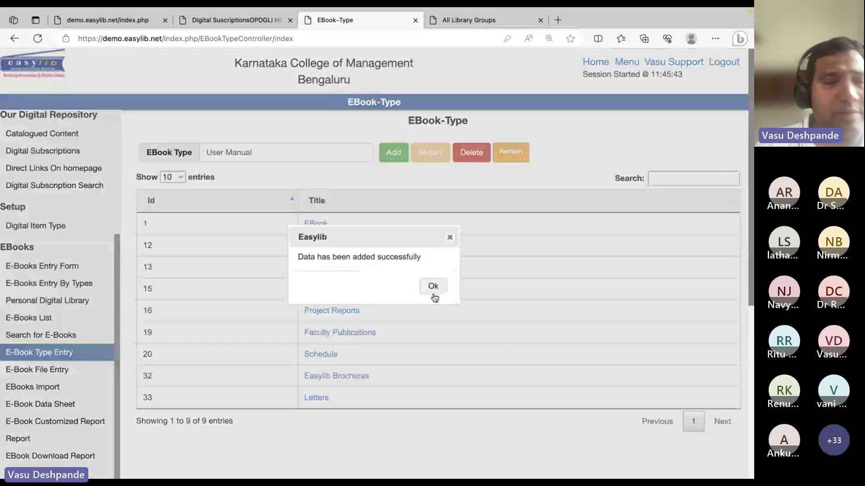
pyautogui.click(433, 294)
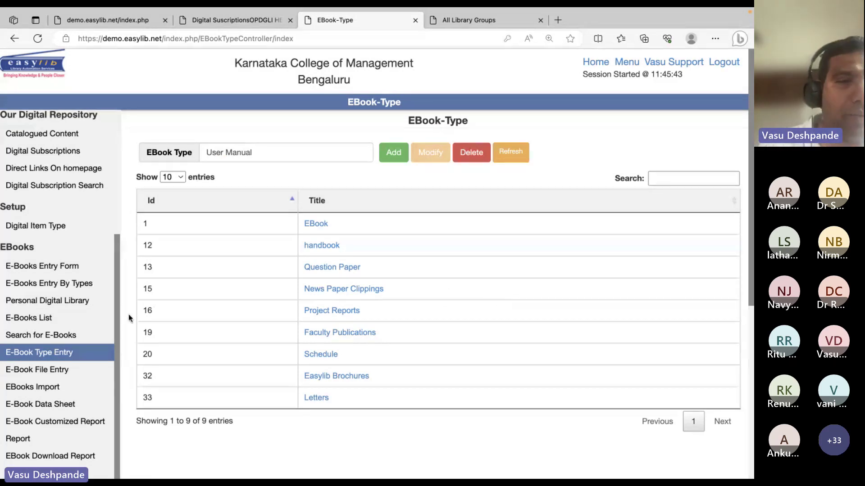
# Visit the E-Book File Entry and EBooks Import pages, checking the mapping field list
pyautogui.click(56, 371)
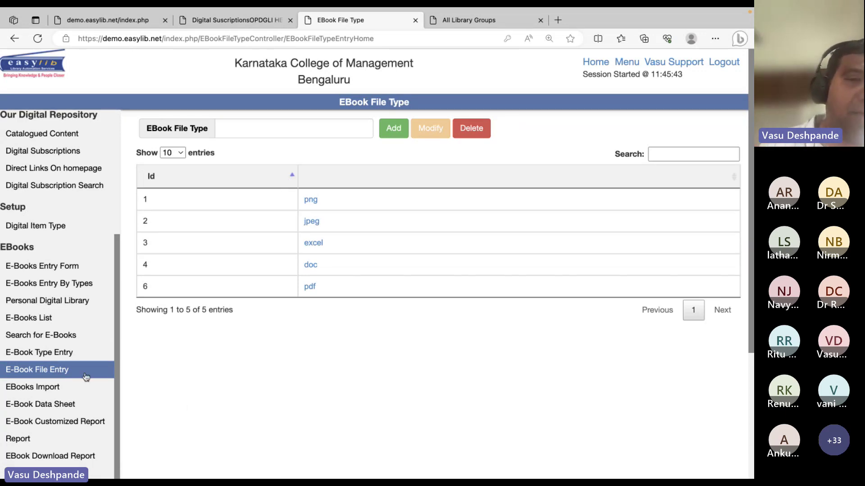
pyautogui.click(42, 389)
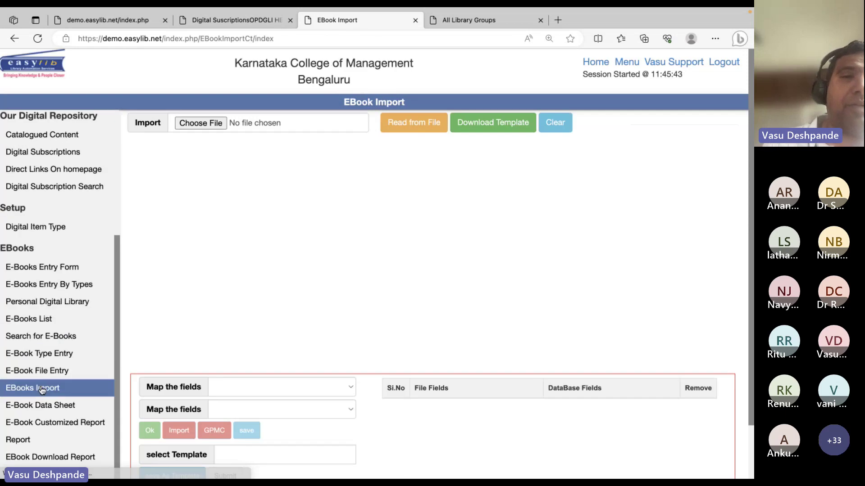
pyautogui.click(279, 413)
pyautogui.scroll(-7, 323, 416)
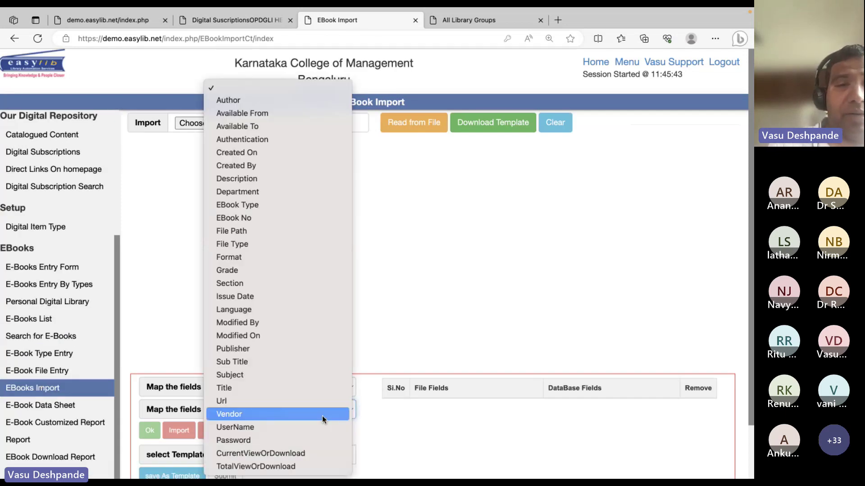
pyautogui.click(435, 262)
# Load the E-Book Data Sheet for e-book numbers 000100 to 004200
pyautogui.click(58, 404)
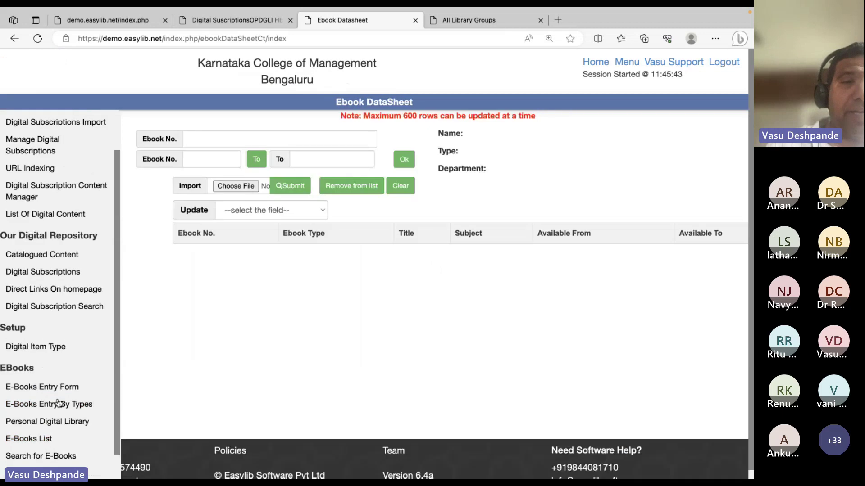
pyautogui.click(227, 164)
pyautogui.write('000100')
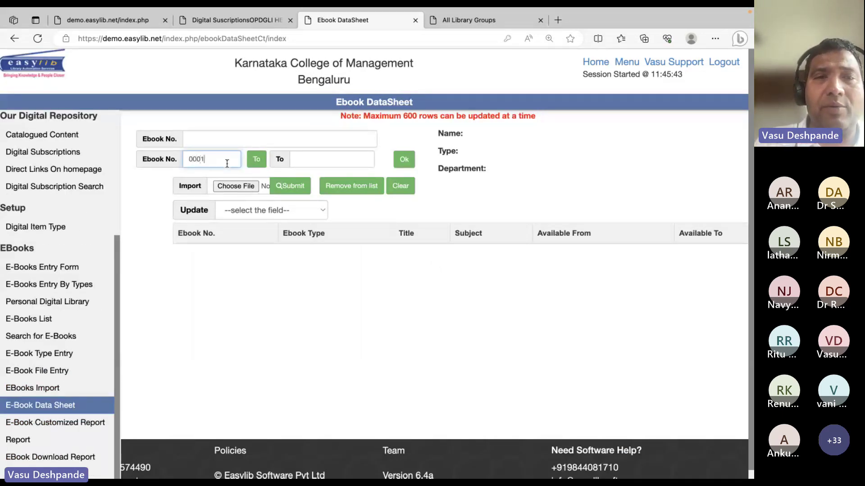
pyautogui.press('Tab')
pyautogui.write('000200')
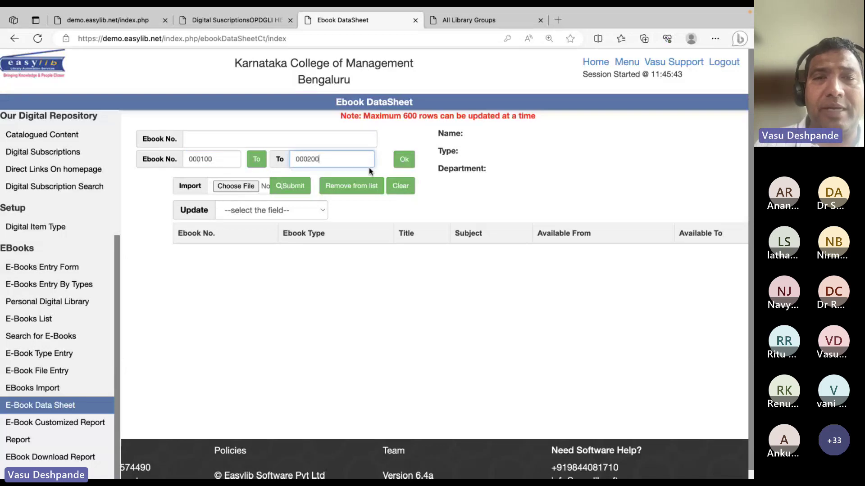
pyautogui.click(403, 162)
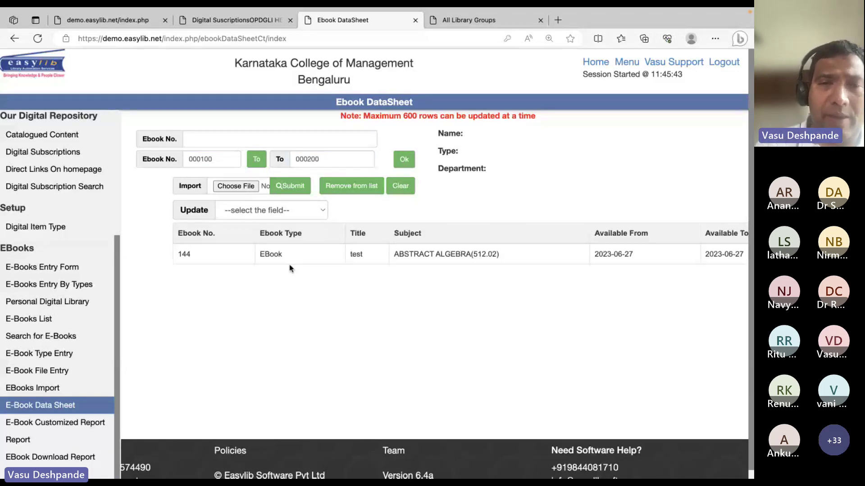
pyautogui.click(308, 158)
pyautogui.press('BackSpace')
pyautogui.write('4')
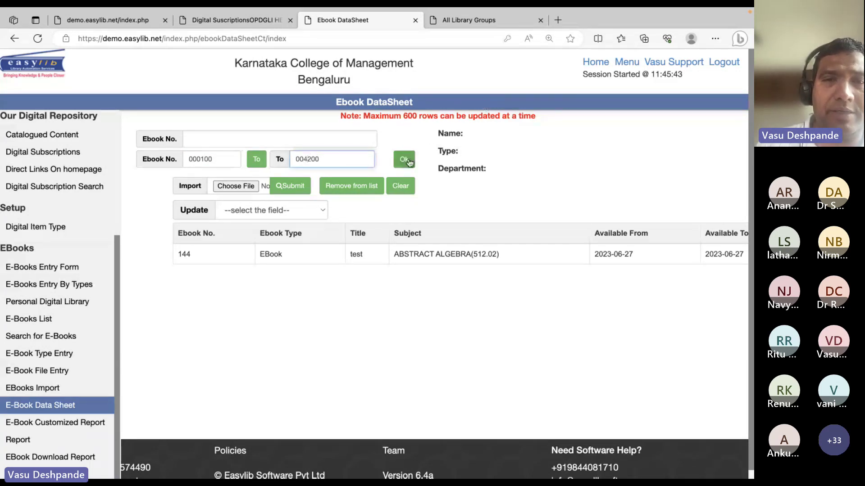
pyautogui.click(404, 159)
pyautogui.scroll(-10, 431, 341)
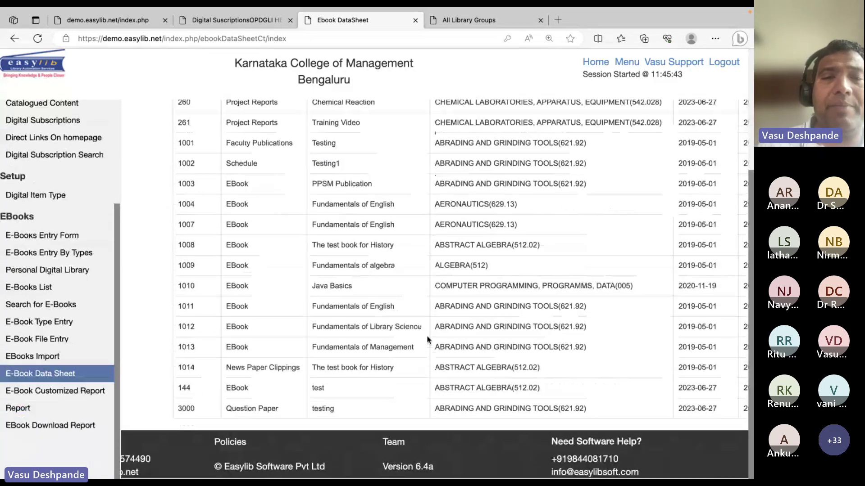
pyautogui.scroll(10, 426, 335)
# Choose Department as the bulk-update field with History as the new value
pyautogui.click(266, 213)
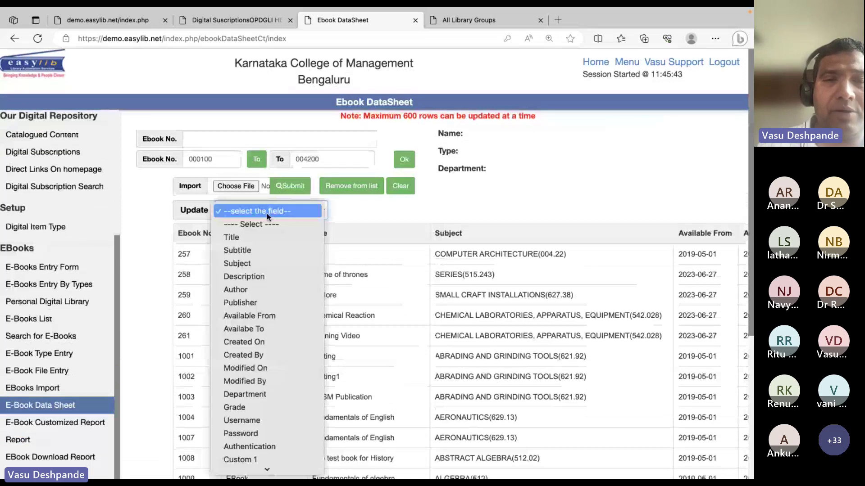
pyautogui.click(254, 276)
pyautogui.press('d')
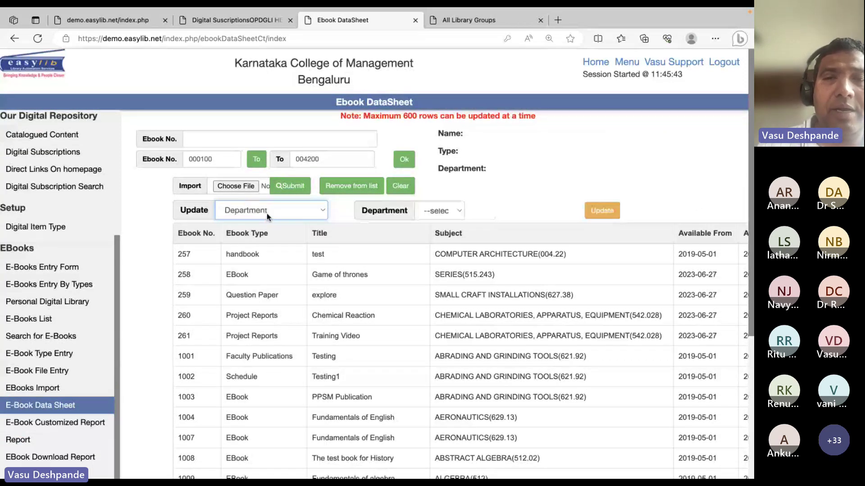
pyautogui.click(451, 210)
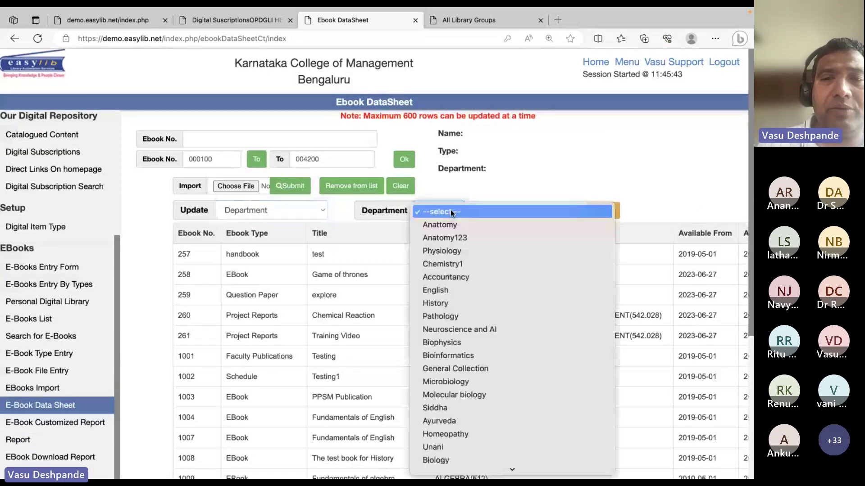
pyautogui.click(460, 300)
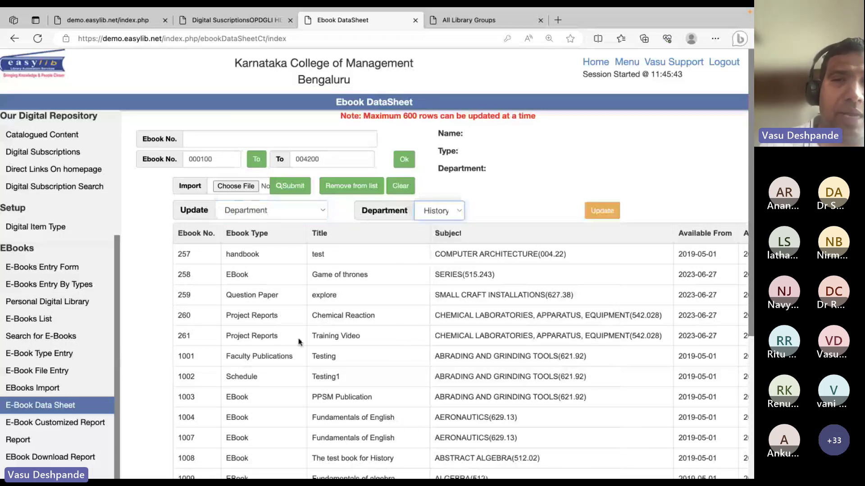
pyautogui.scroll(-3, 348, 441)
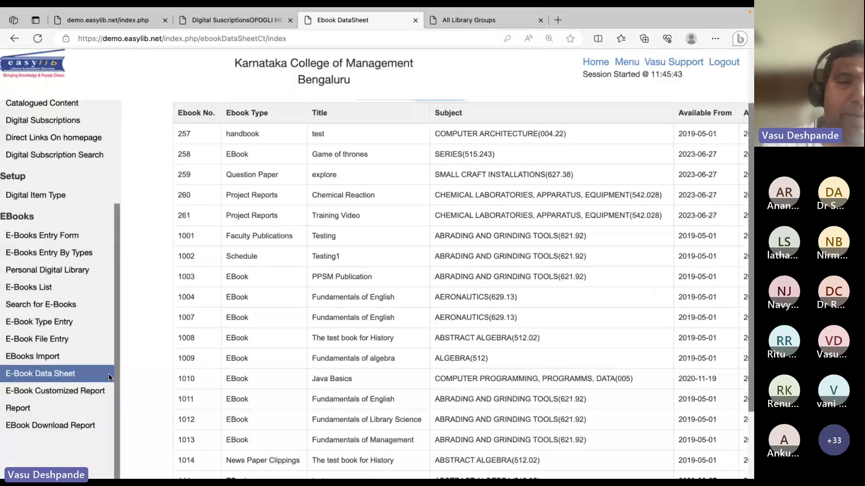
# Open the E-Book Customized Report and choose Department as the filter field
pyautogui.click(90, 390)
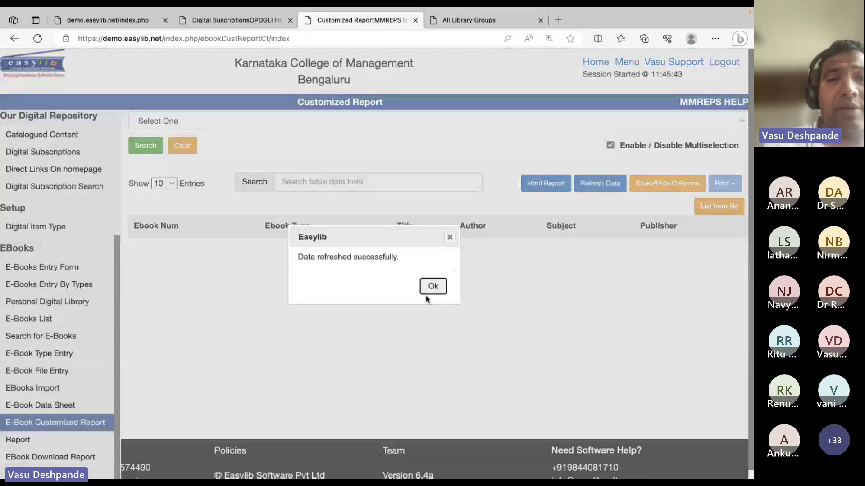
pyautogui.click(433, 286)
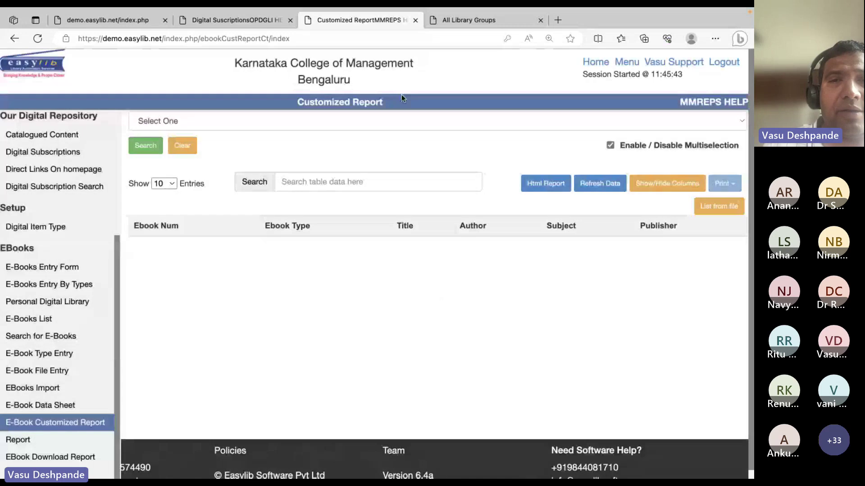
pyautogui.click(386, 120)
pyautogui.write('dep')
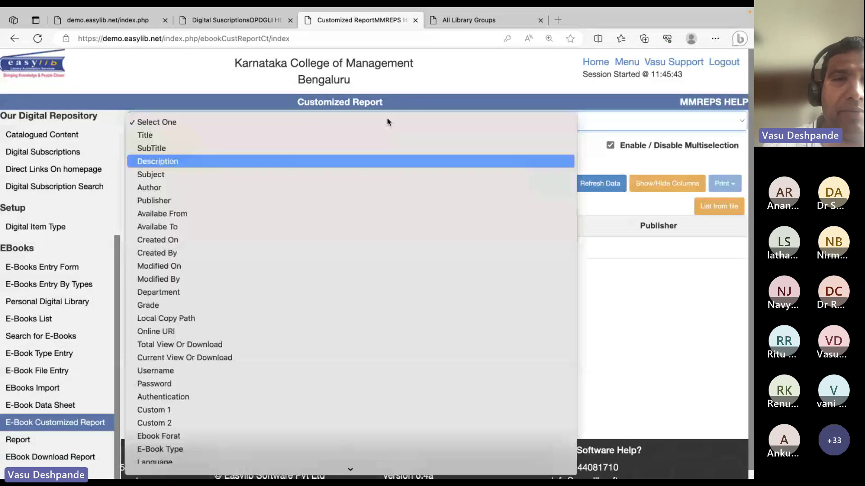
pyautogui.press('Return')
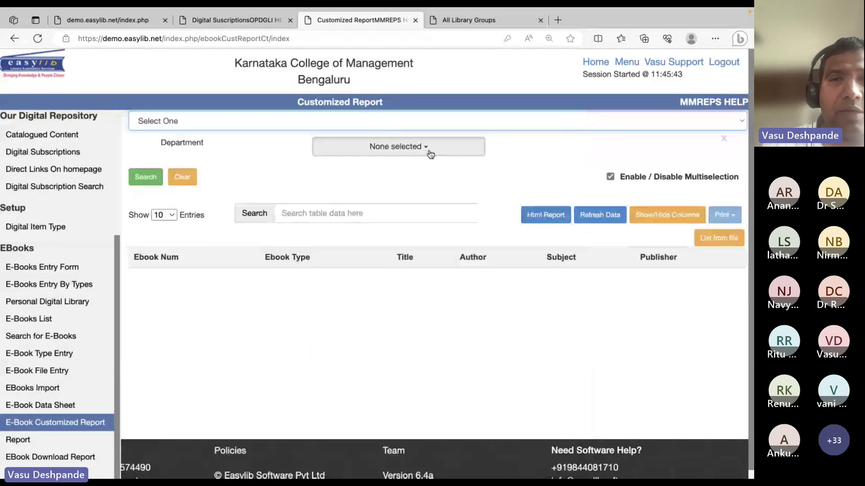
# Tick the five departments matching 'elect' and search, returning 2 Software Testing e-books
pyautogui.click(393, 147)
pyautogui.write('elect')
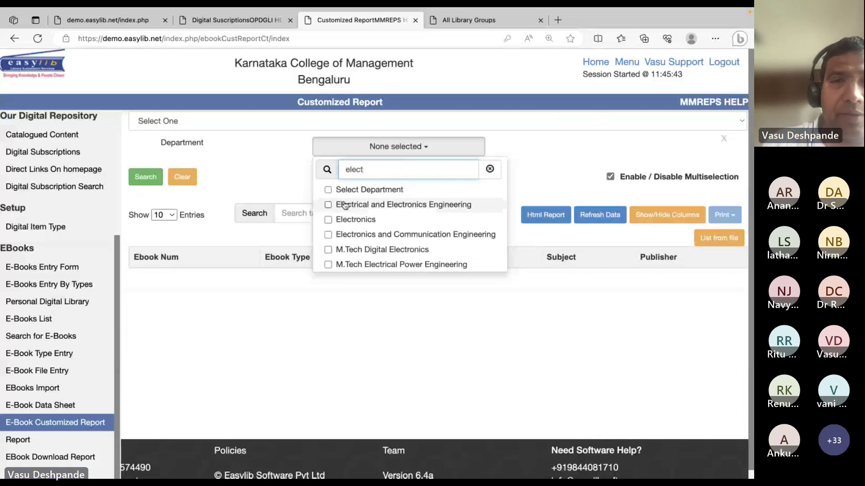
pyautogui.click(328, 206)
pyautogui.click(329, 220)
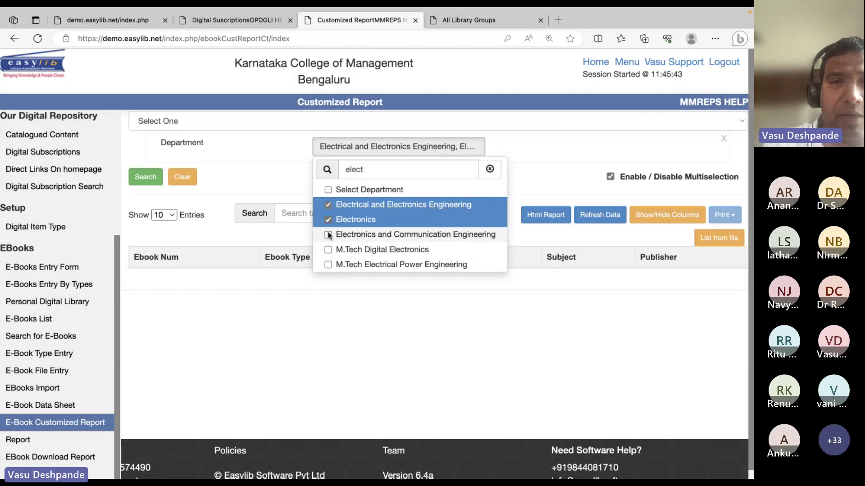
pyautogui.click(328, 235)
pyautogui.click(328, 250)
pyautogui.click(328, 264)
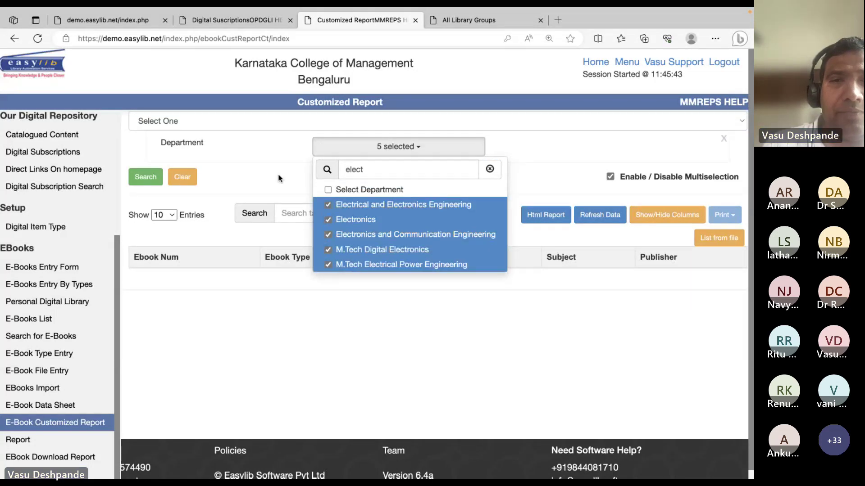
pyautogui.click(177, 164)
pyautogui.click(146, 177)
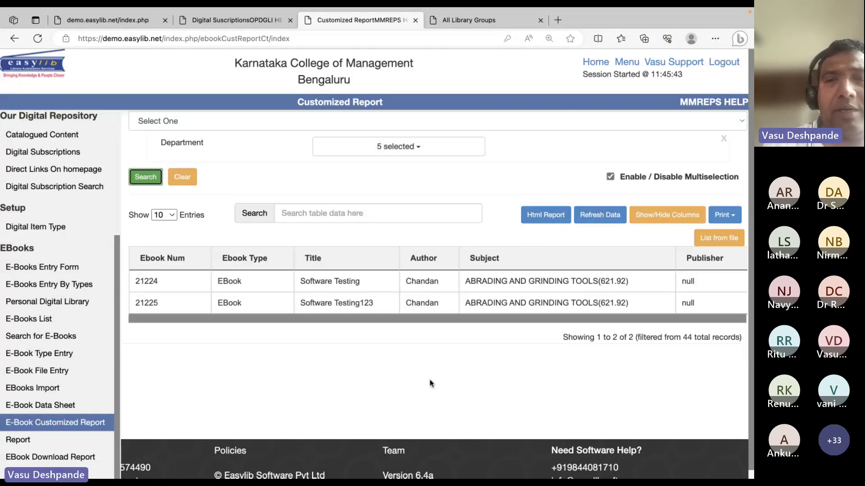
pyautogui.click(408, 120)
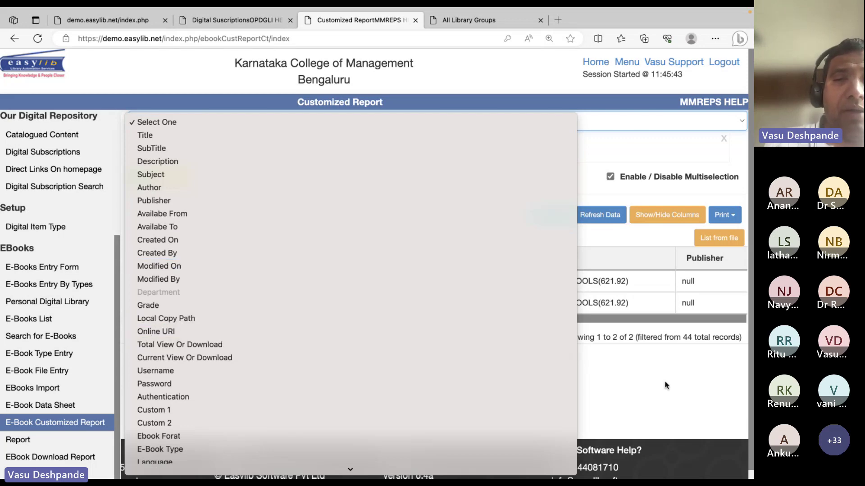
pyautogui.click(682, 437)
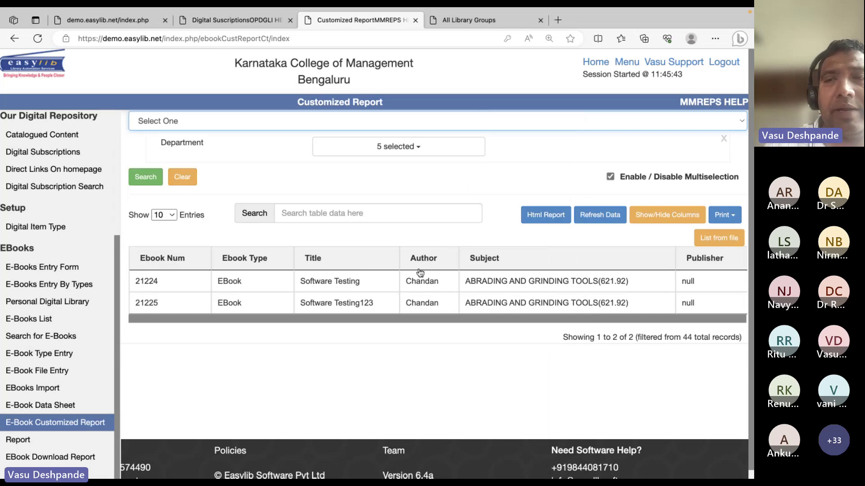
# Export to Excel with Ebook Num, Ebook Type, Author, Title, Subject, Publisher, Description, Available From
pyautogui.click(734, 217)
pyautogui.click(712, 234)
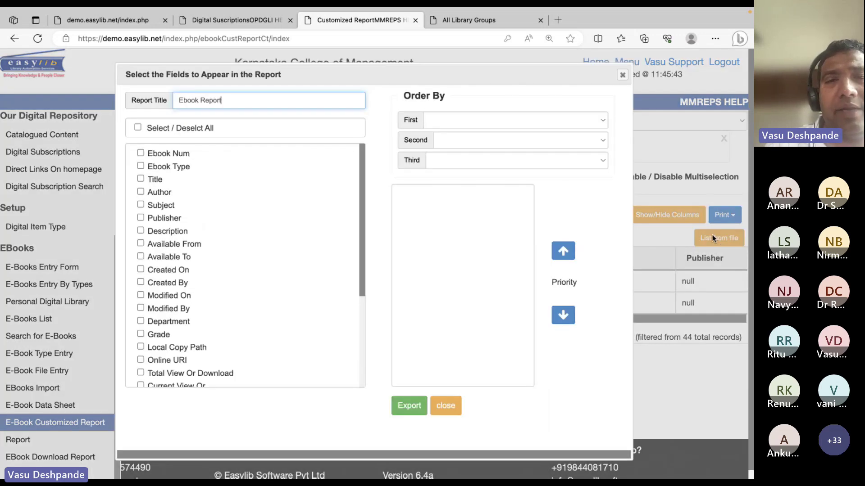
pyautogui.click(141, 154)
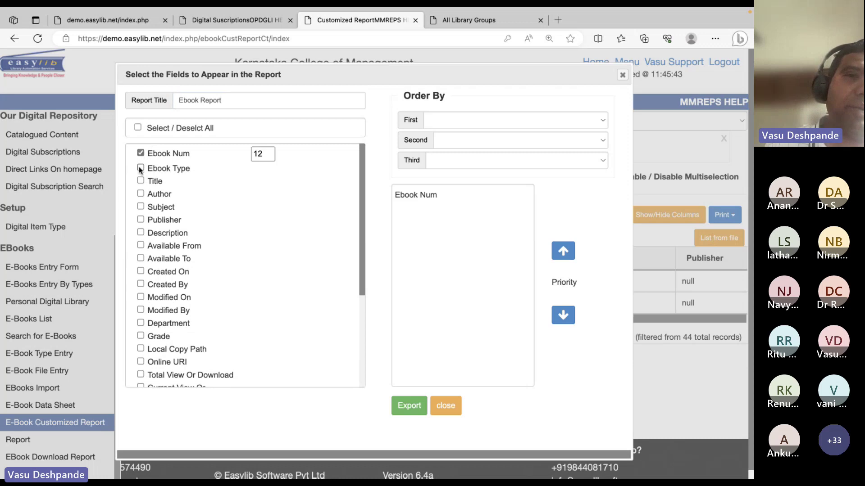
pyautogui.click(140, 168)
pyautogui.click(141, 195)
pyautogui.click(140, 182)
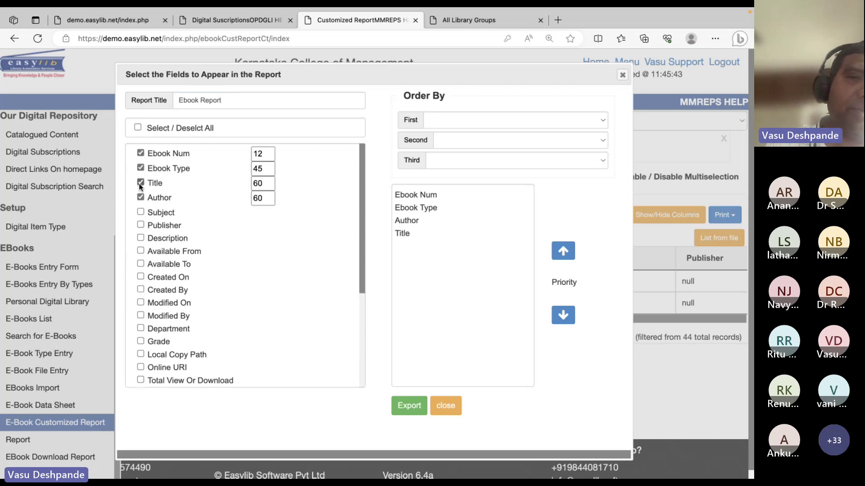
pyautogui.click(141, 212)
pyautogui.click(141, 227)
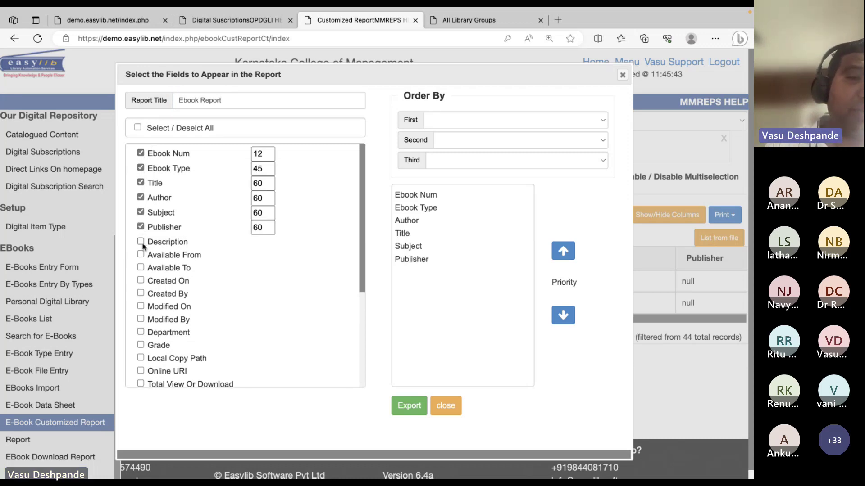
pyautogui.click(140, 242)
pyautogui.click(142, 256)
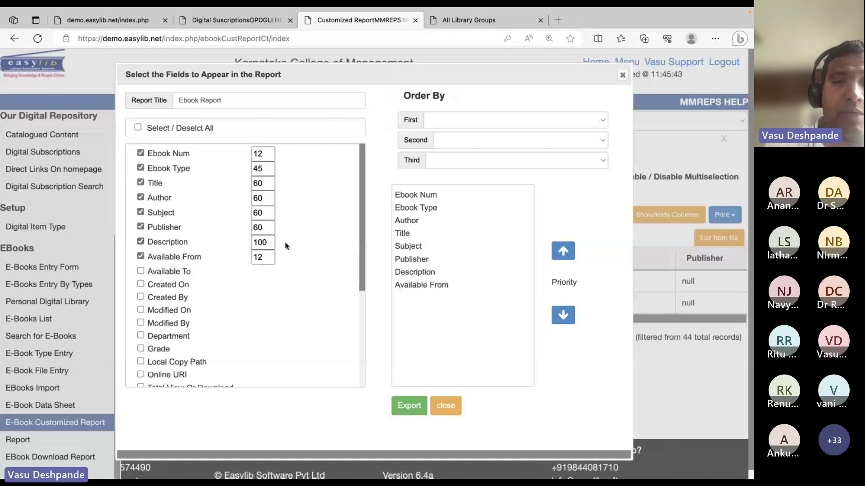
pyautogui.click(407, 408)
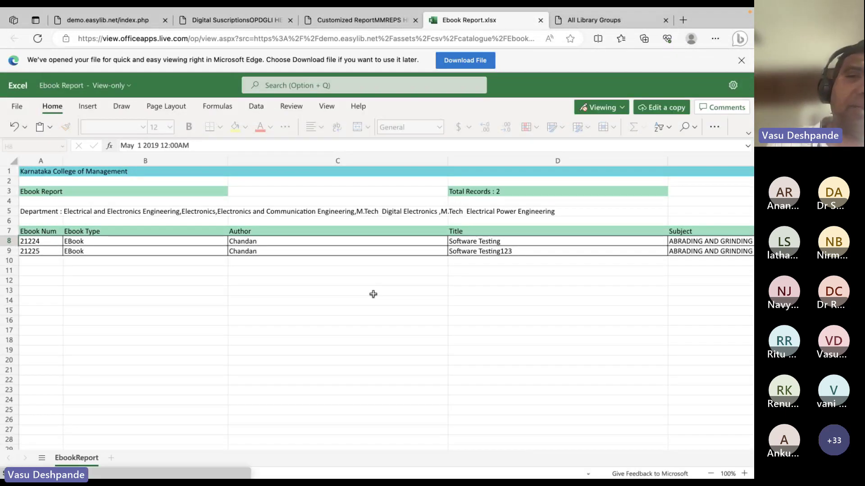
# Scroll across the two-row Ebook Report.xlsx columns, then close the spreadsheet
pyautogui.hscroll(10, 373, 294)
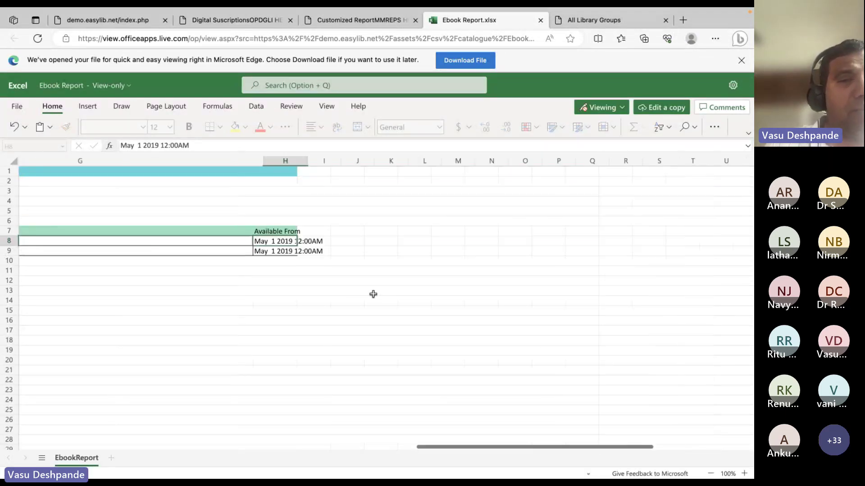
pyautogui.hscroll(-10, 373, 294)
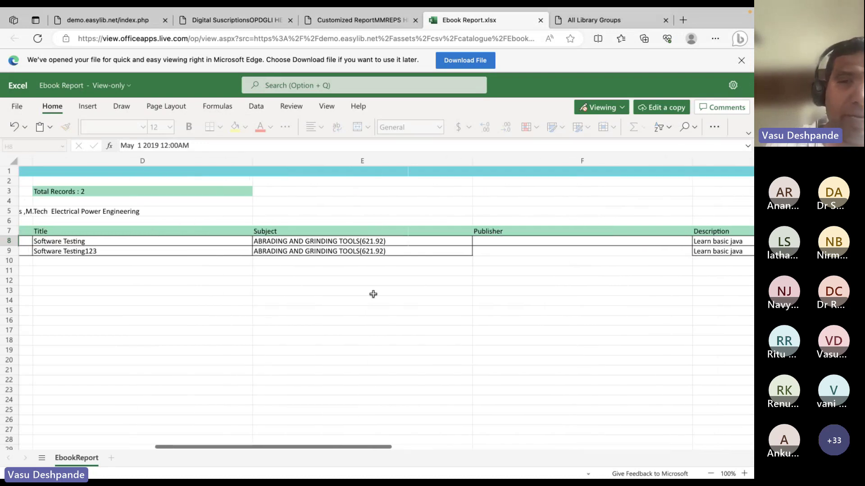
pyautogui.hscroll(-4, 373, 295)
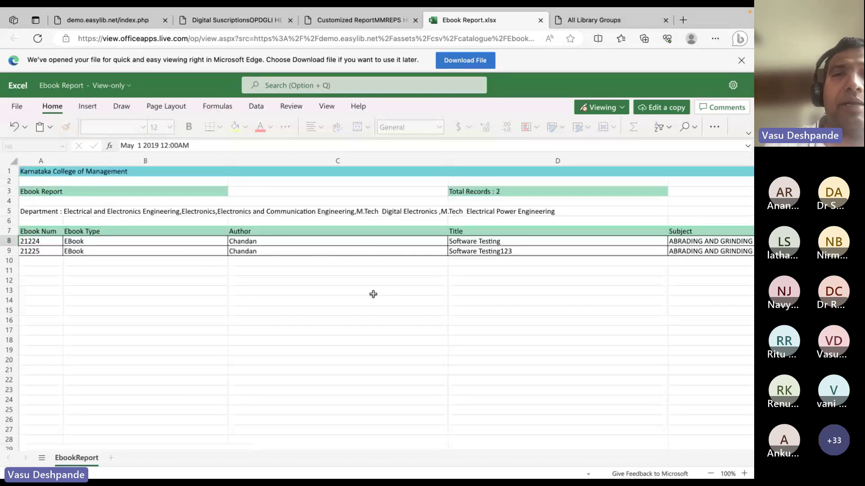
pyautogui.click(367, 20)
pyautogui.click(481, 22)
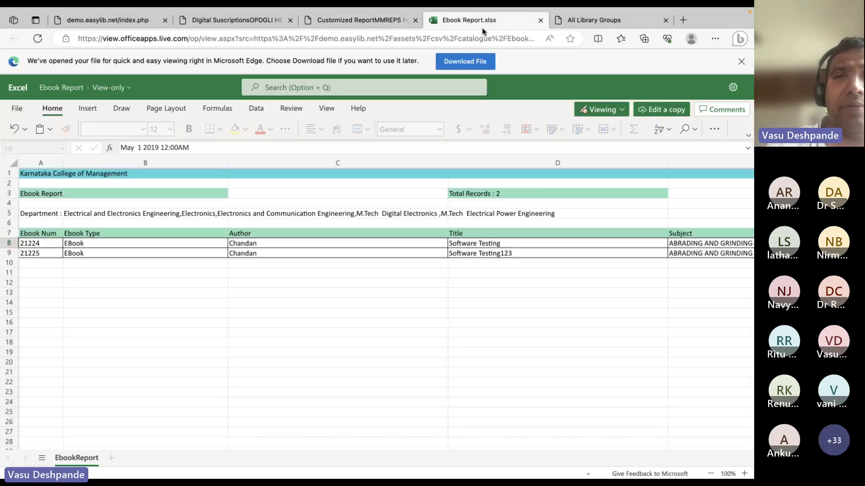
pyautogui.click(541, 20)
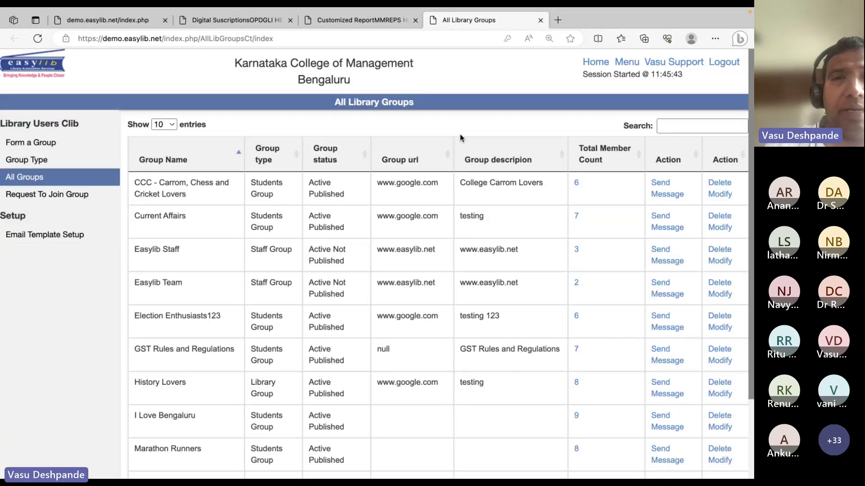
# Generate the HTML Ebook Customized Report for the two e-books, view it, then close it
pyautogui.click(345, 20)
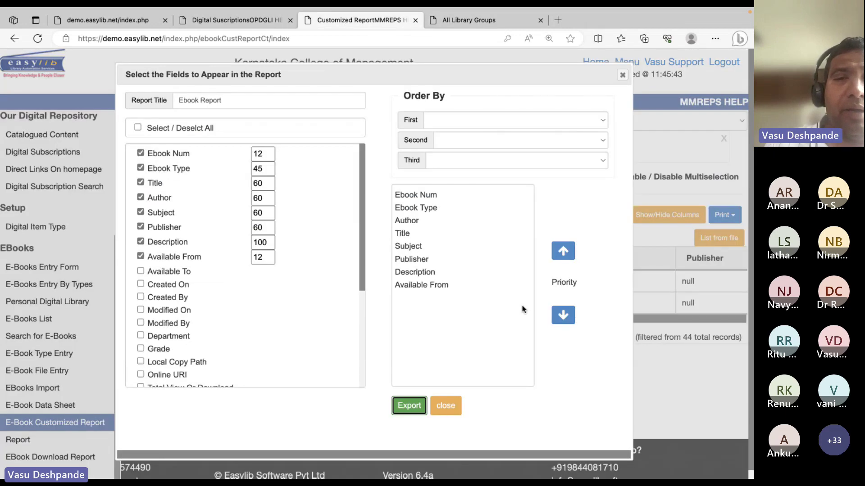
pyautogui.click(446, 405)
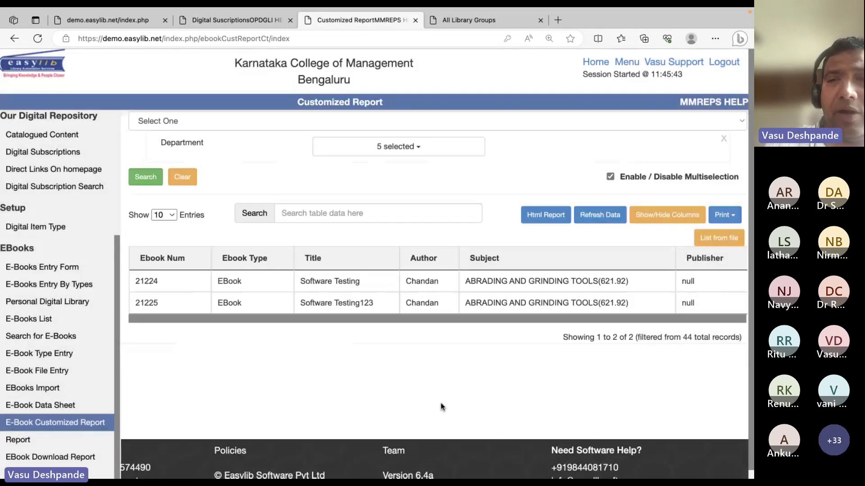
pyautogui.click(724, 217)
pyautogui.click(561, 249)
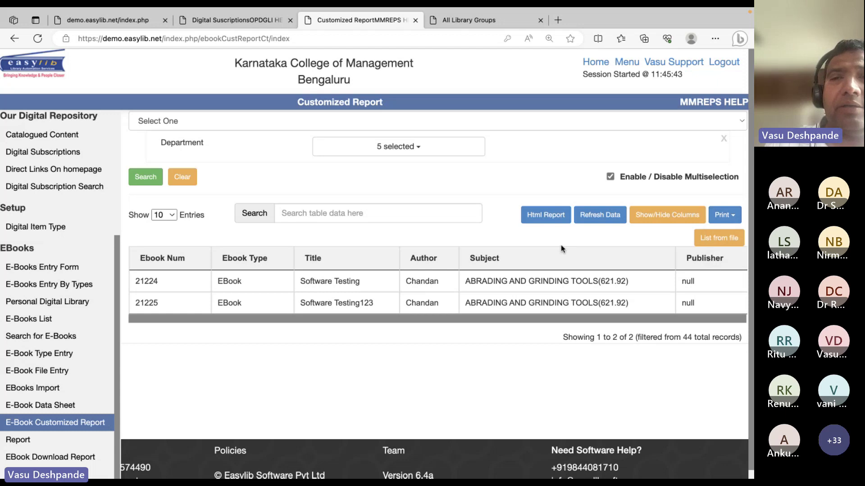
pyautogui.click(546, 214)
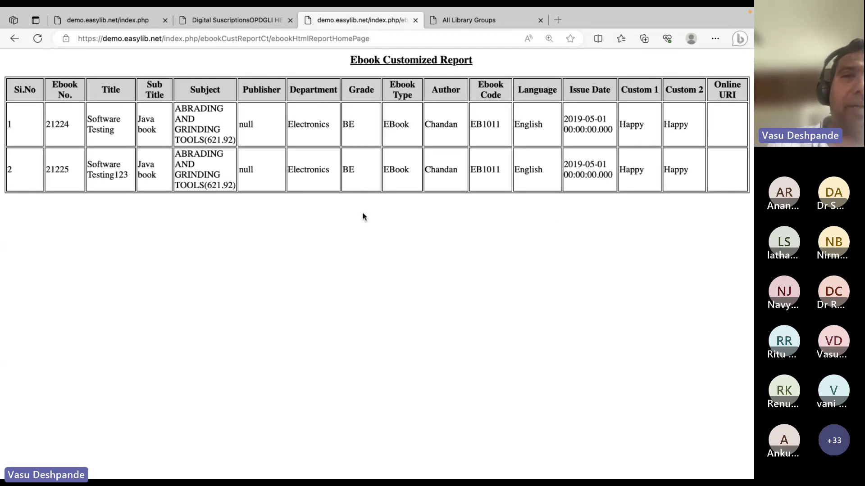
pyautogui.click(415, 19)
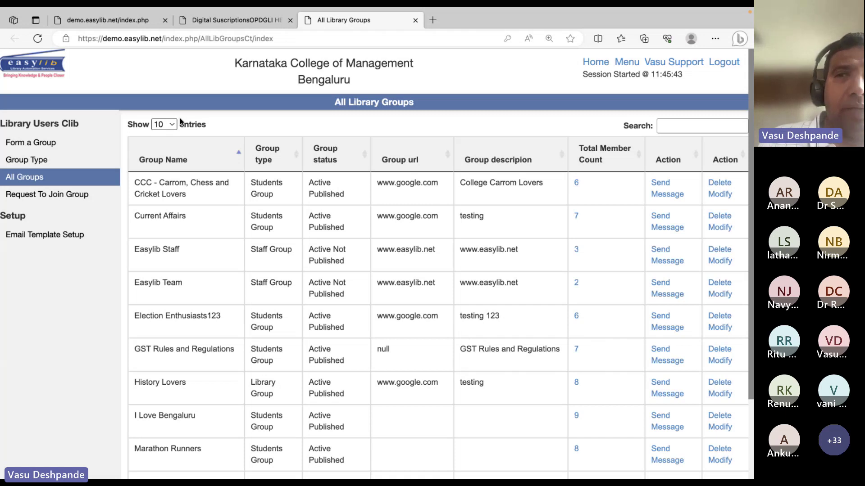
# Find and open the Library - Digital Library module by searching the modules page for 'digi'
pyautogui.click(234, 20)
pyautogui.click(627, 62)
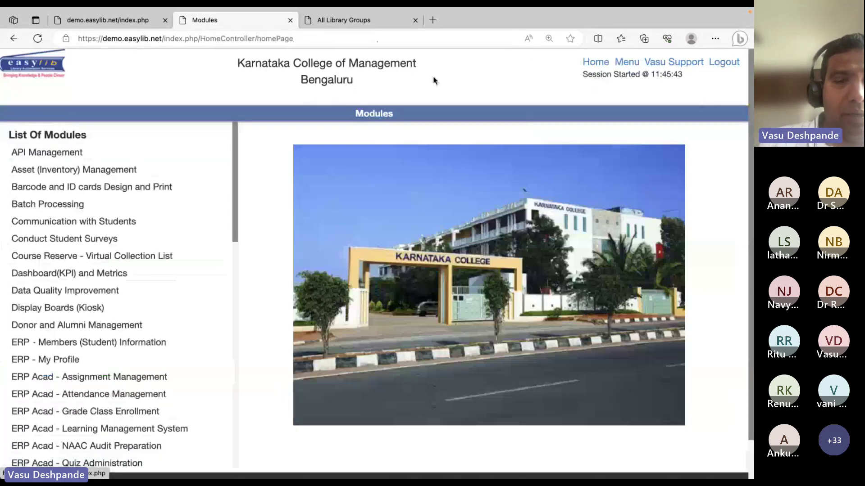
pyautogui.hotkey('ctrl', 'f')
pyautogui.write('di')
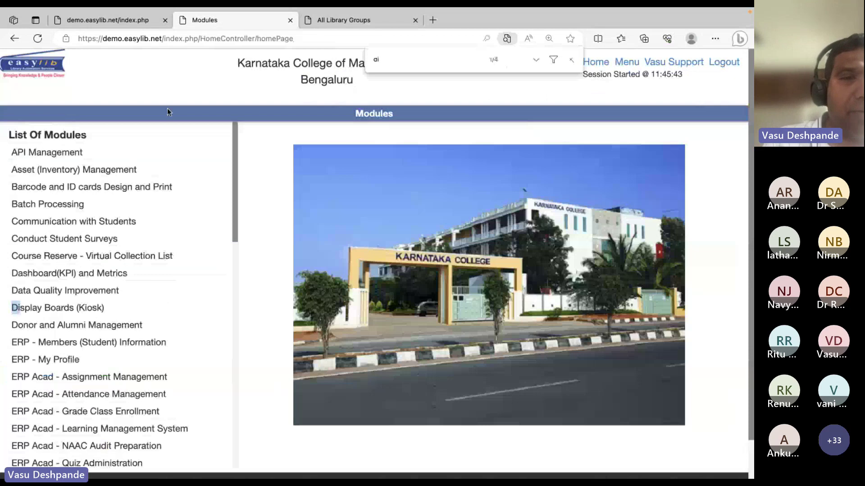
pyautogui.press('Escape')
pyautogui.hotkey('ctrl', 'f')
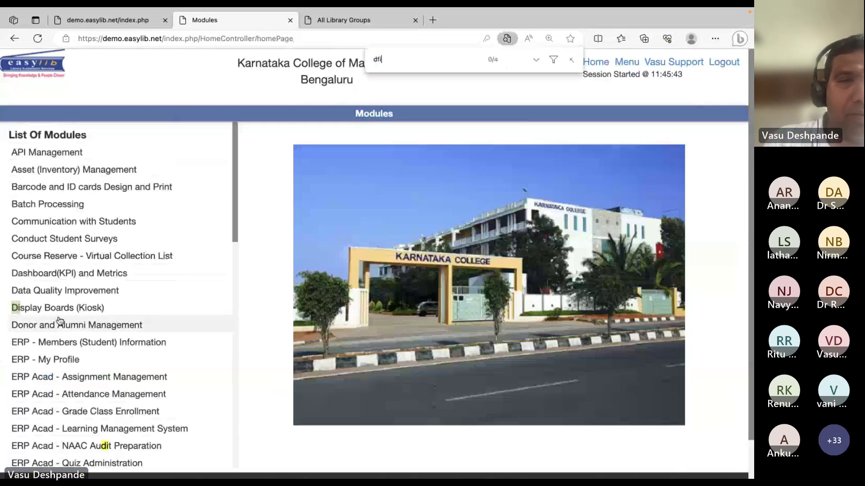
pyautogui.press('BackSpace')
pyautogui.press('BackSpace')
pyautogui.write('igi')
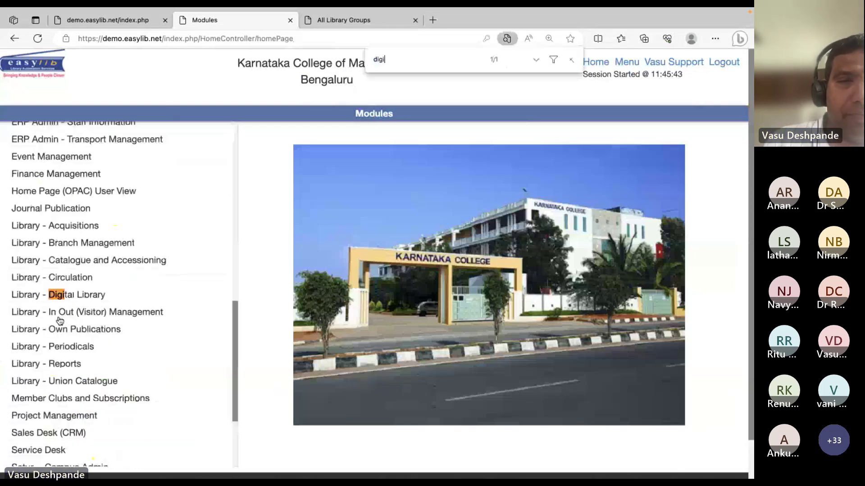
pyautogui.click(77, 296)
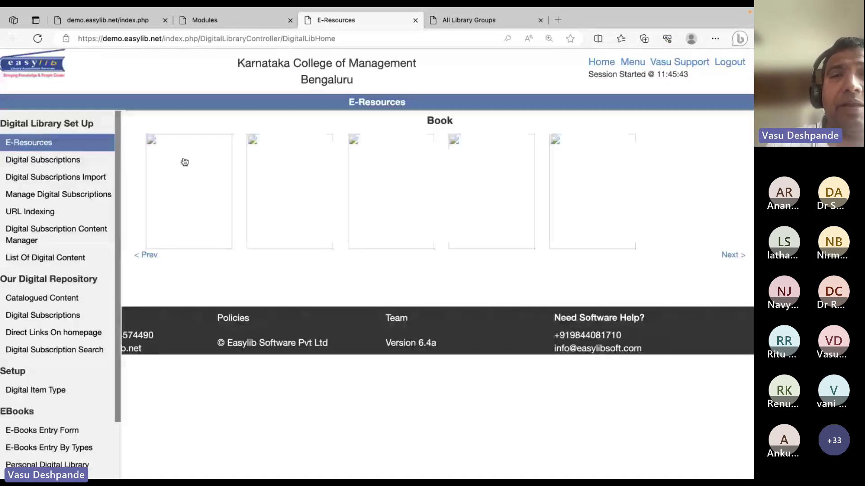
# Browse the E-Book Data Sheet, Customized Report and E-Books Report, then open EBook Download Report
pyautogui.scroll(-4, 64, 360)
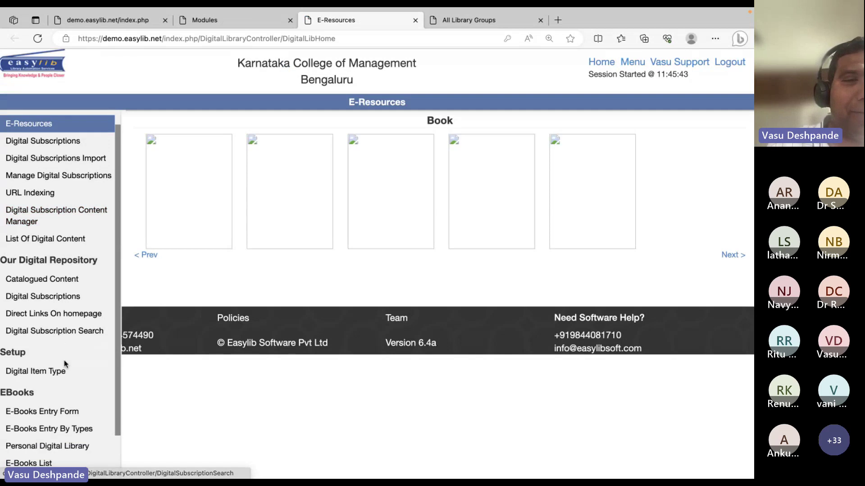
pyautogui.click(42, 398)
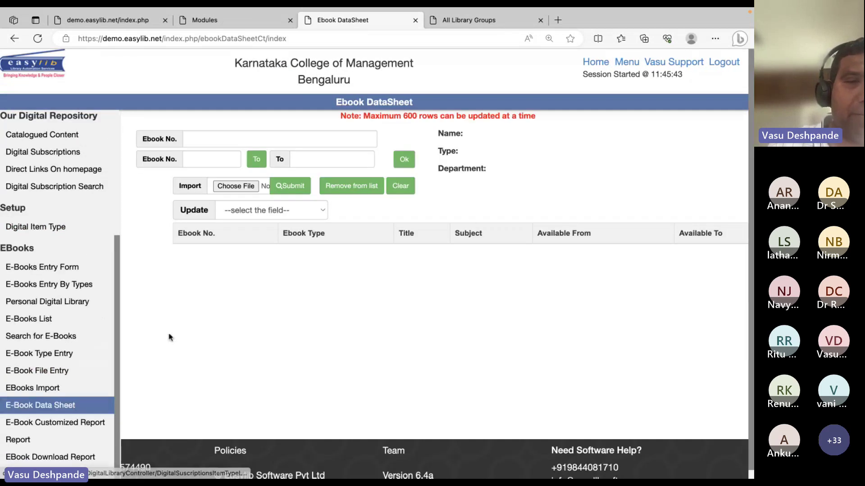
pyautogui.click(49, 423)
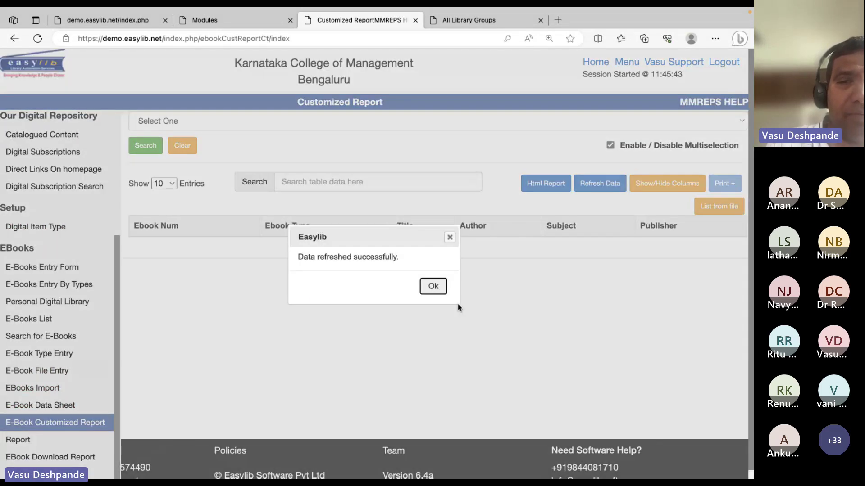
pyautogui.click(433, 286)
pyautogui.click(63, 441)
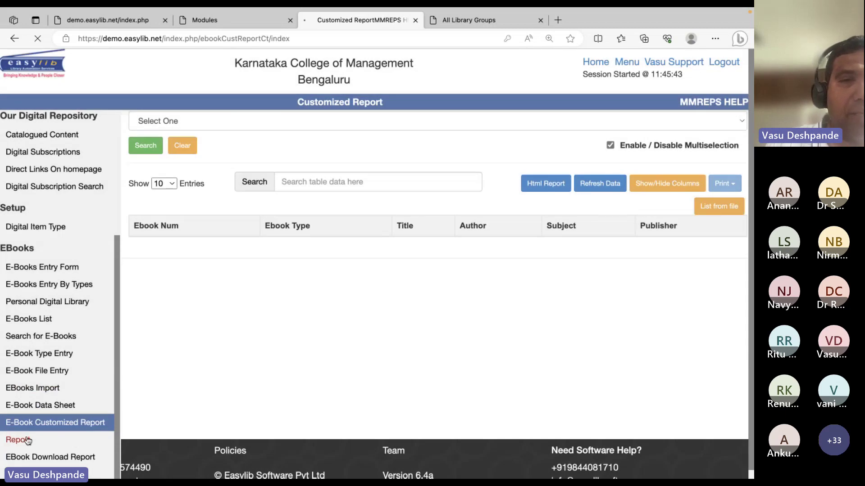
pyautogui.click(227, 145)
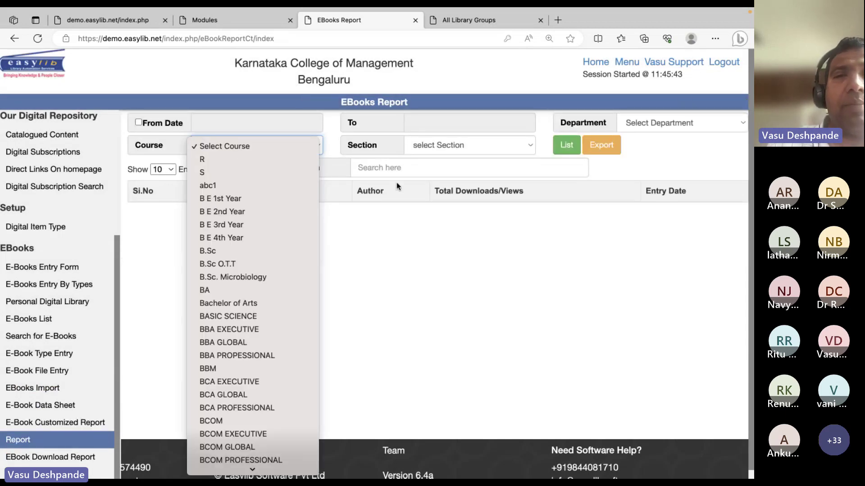
pyautogui.click(445, 318)
pyautogui.rightClick(443, 316)
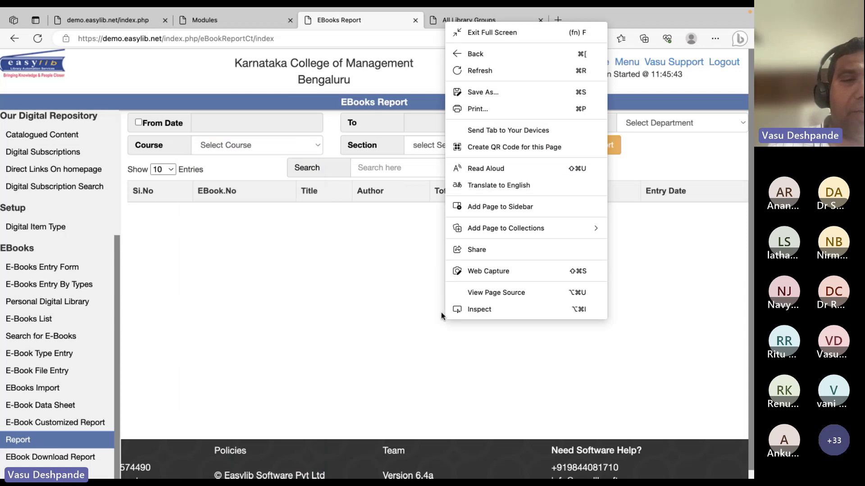
pyautogui.click(442, 312)
pyautogui.click(86, 456)
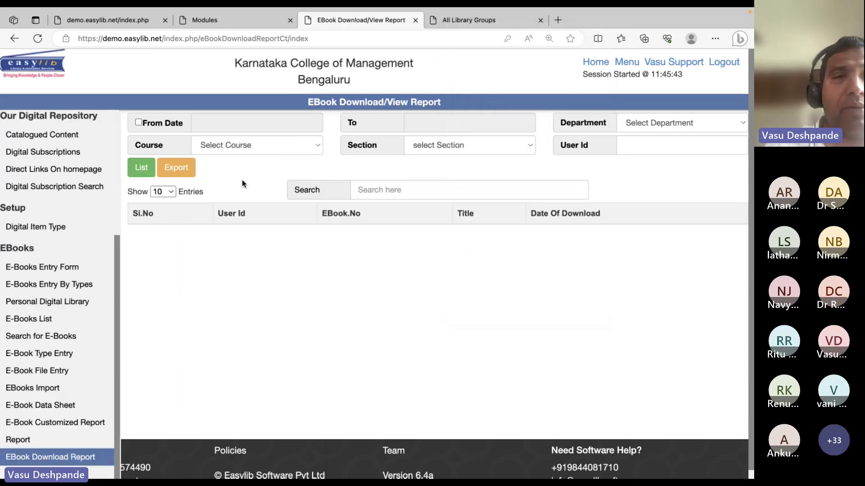
# List all e-book download records and inspect their user IDs and download dates
pyautogui.click(142, 168)
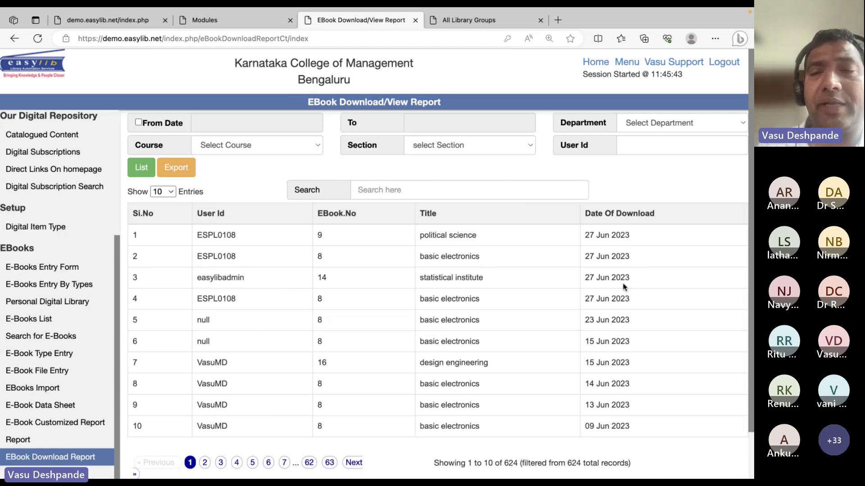
pyautogui.moveTo(136, 233); pyautogui.dragTo(355, 312)
pyautogui.click(488, 243)
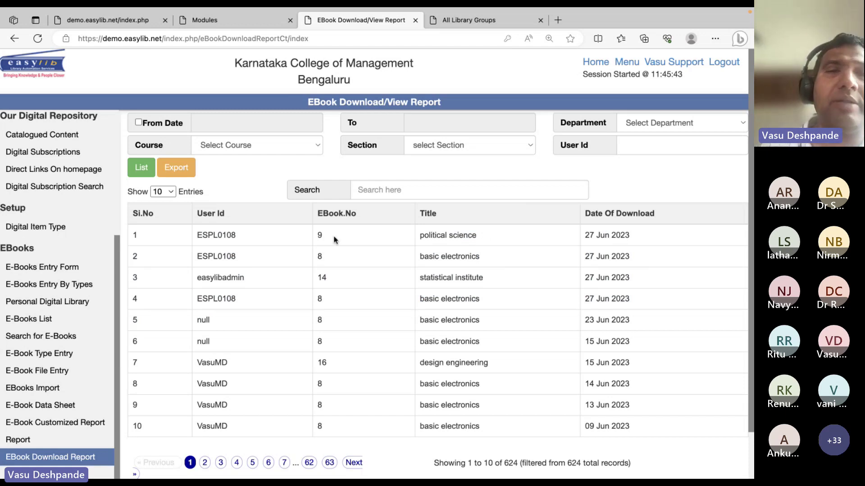
pyautogui.doubleClick(216, 244)
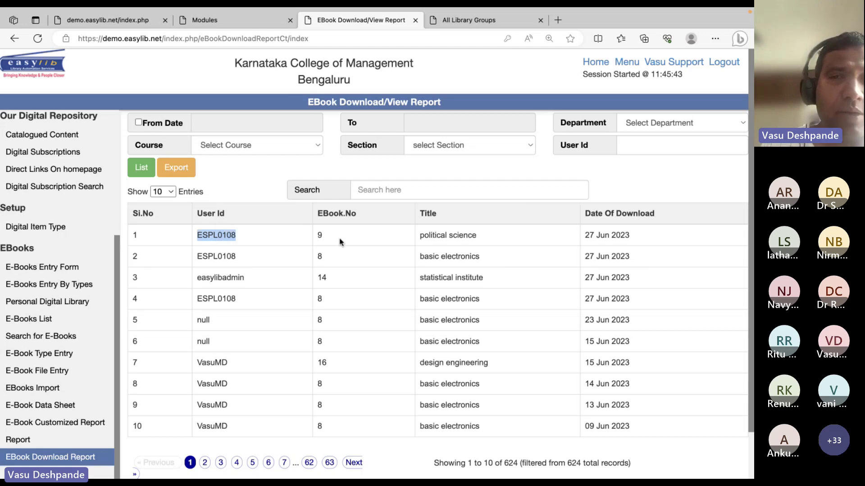
pyautogui.click(603, 241)
pyautogui.scroll(-1, 603, 242)
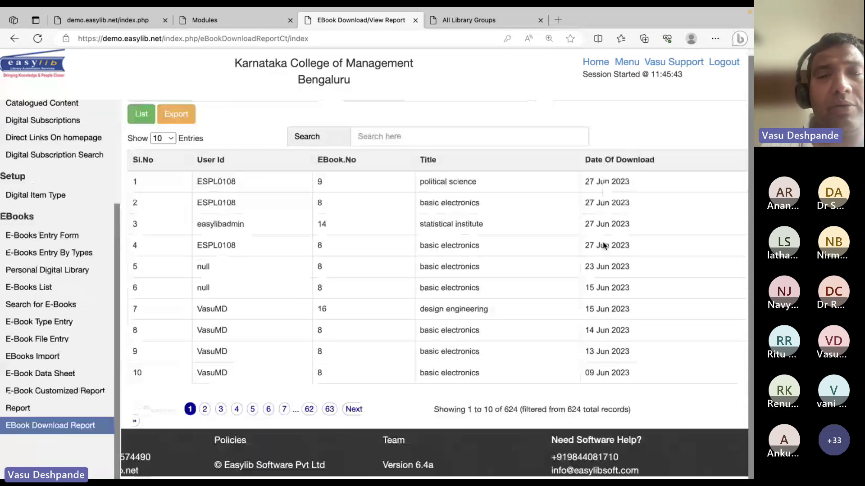
pyautogui.scroll(1, 602, 242)
pyautogui.scroll(-1, 602, 242)
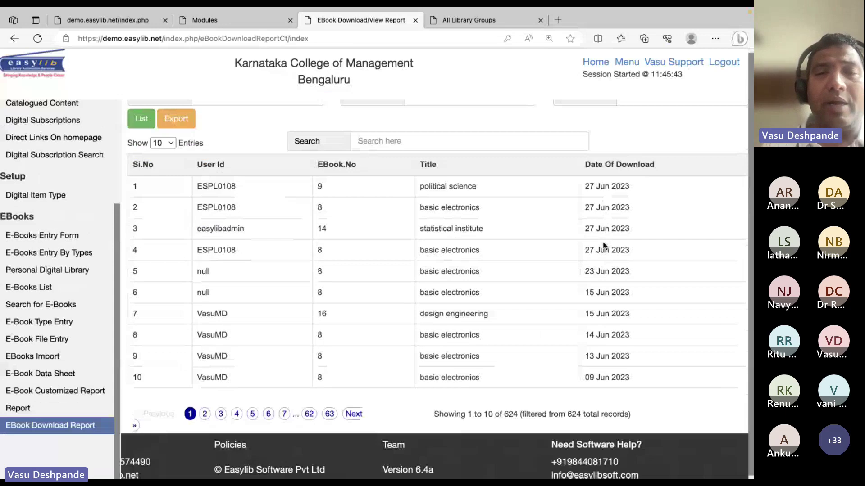
pyautogui.scroll(1, 603, 245)
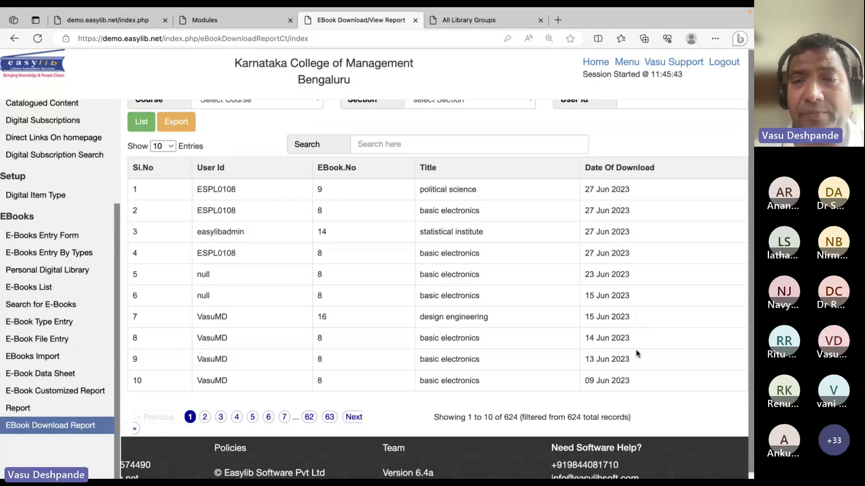
pyautogui.moveTo(636, 341); pyautogui.dragTo(590, 338)
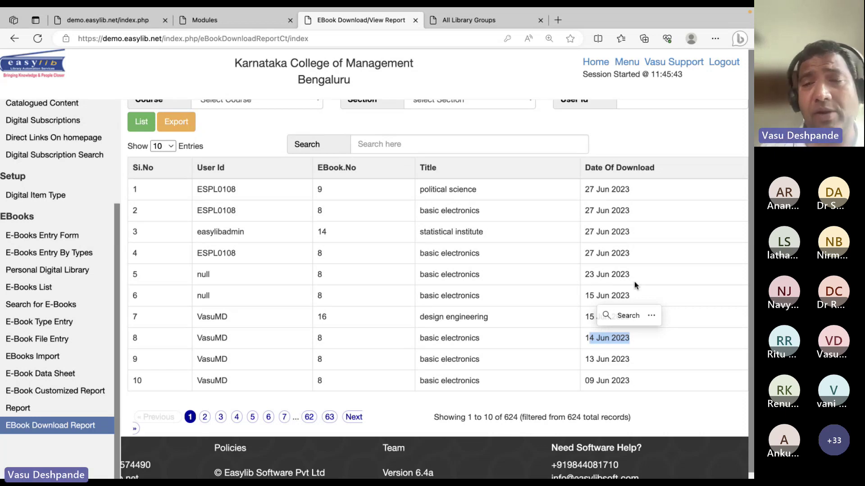
# Go to page 2 of the download report, showing records 11 to 20 of 624
pyautogui.click(205, 417)
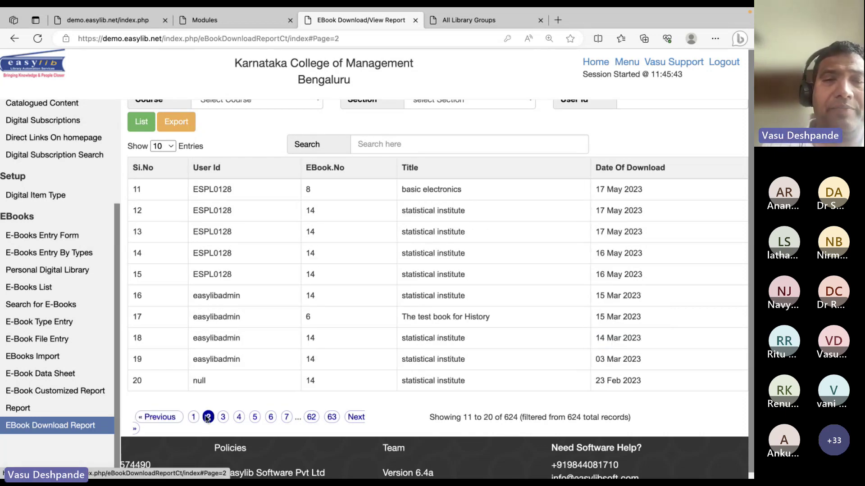
pyautogui.scroll(2, 447, 277)
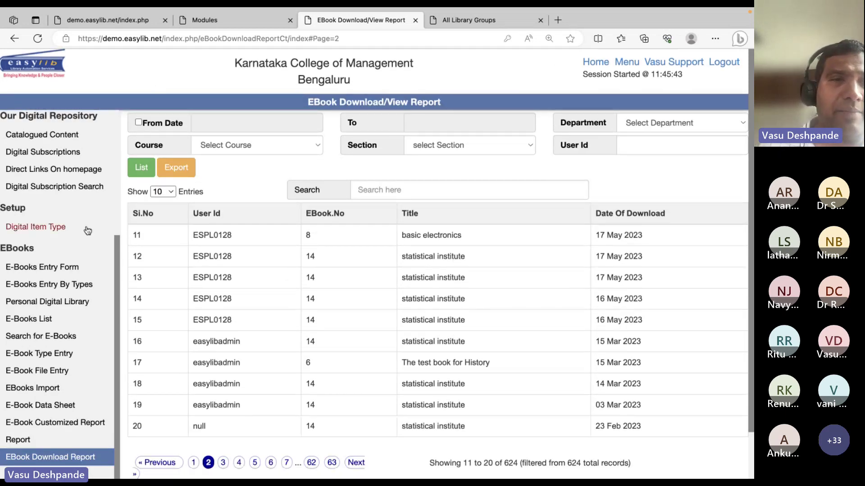
pyautogui.scroll(4, 87, 231)
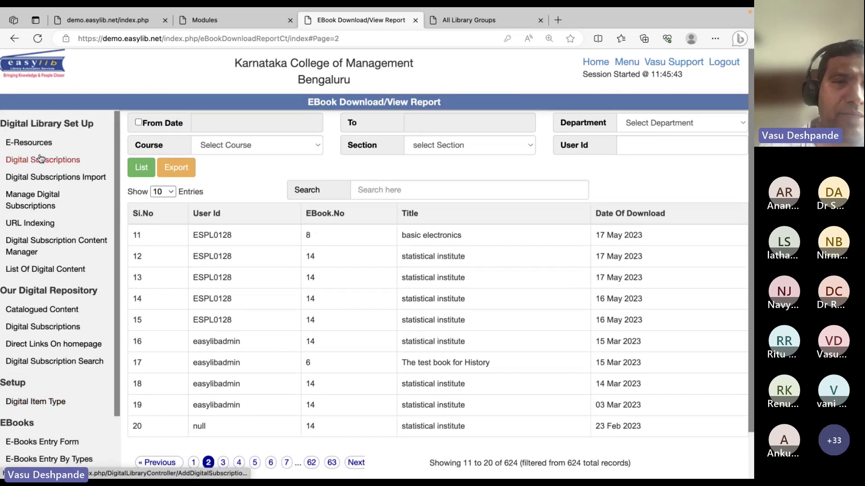
# Review Digital Subscriptions and its direct homepage links, then switch to the library homepage
pyautogui.click(35, 330)
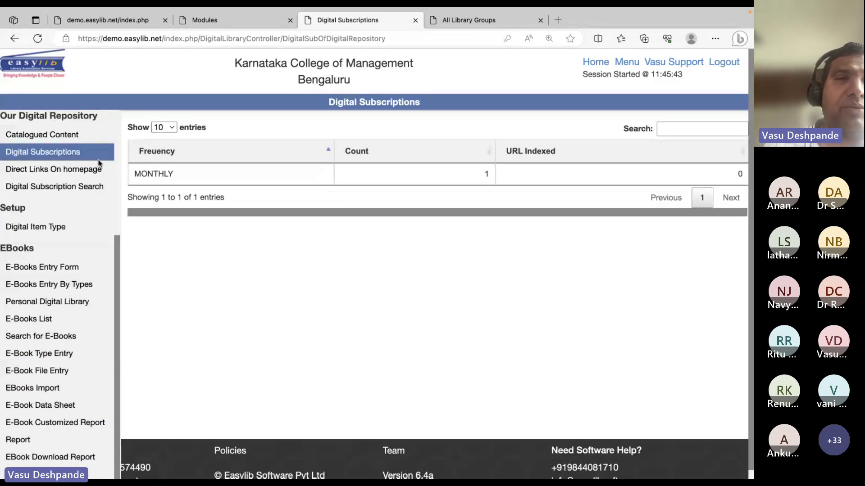
pyautogui.click(71, 174)
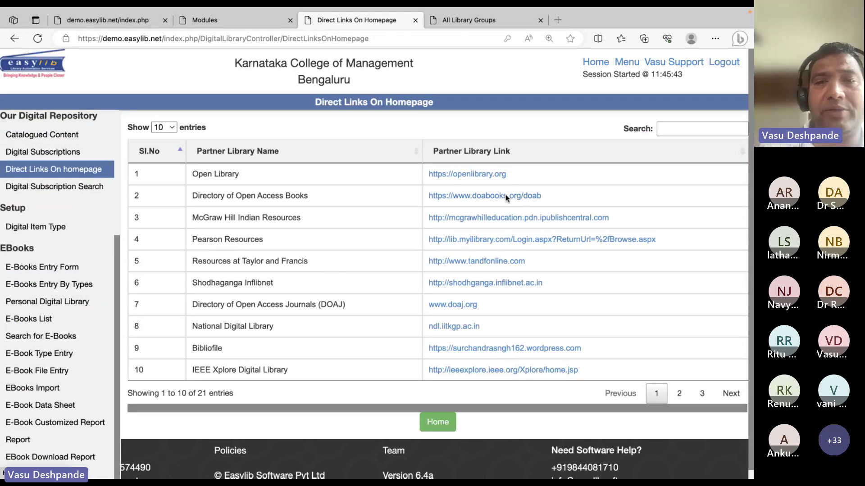
pyautogui.click(107, 15)
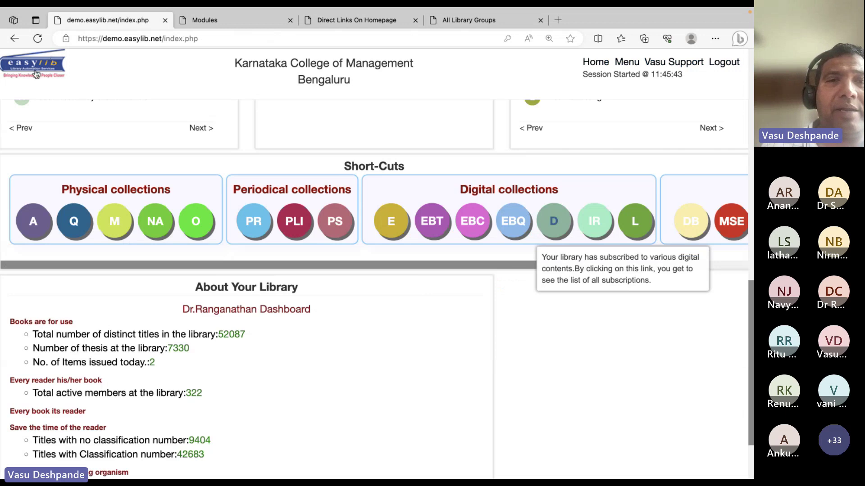
pyautogui.scroll(-8, 543, 360)
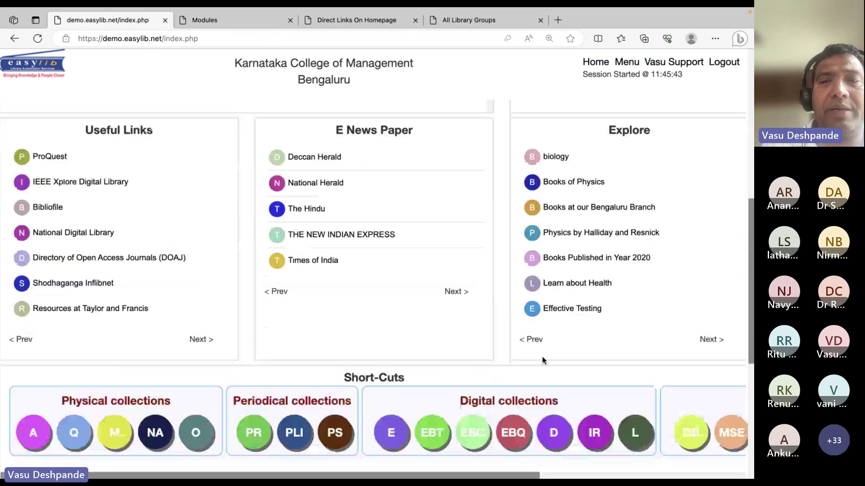
pyautogui.scroll(1, 542, 356)
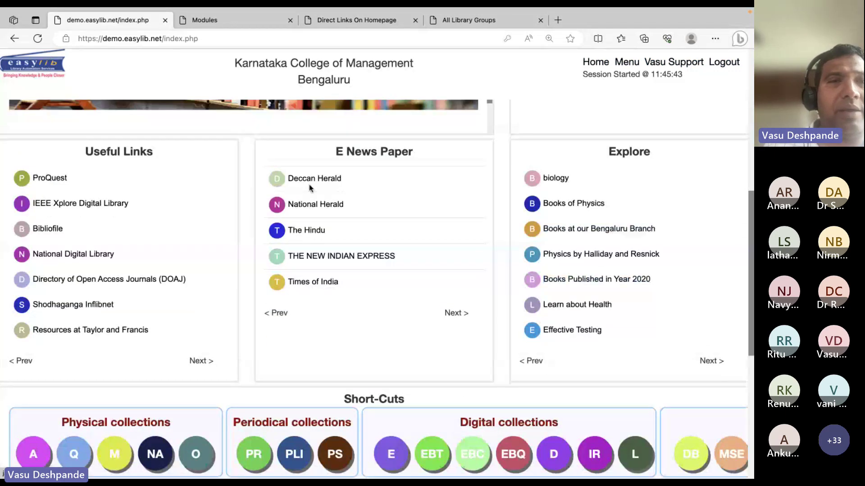
# Show the next Useful Links page, listing Pearson Resources through Open Library
pyautogui.click(198, 362)
pyautogui.rightClick(129, 341)
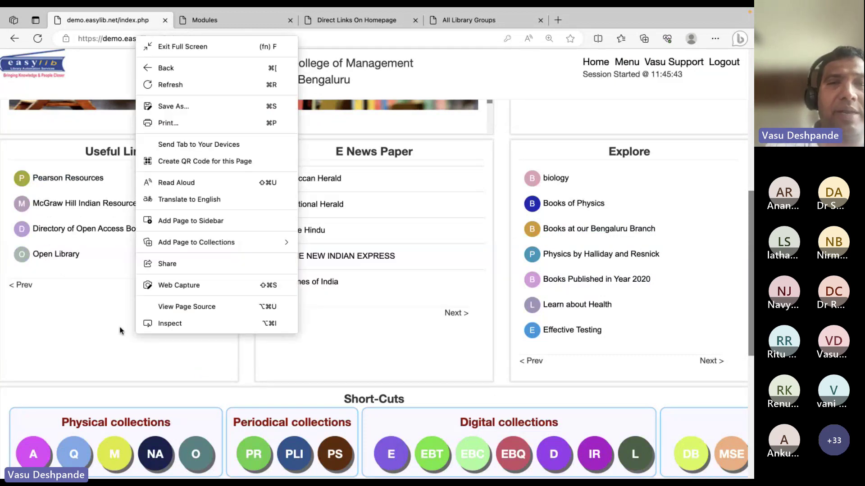
pyautogui.click(425, 345)
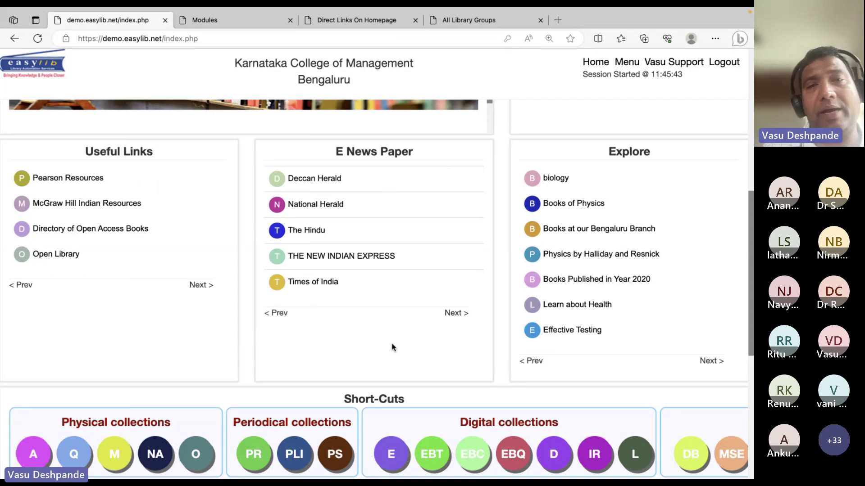
pyautogui.doubleClick(361, 154)
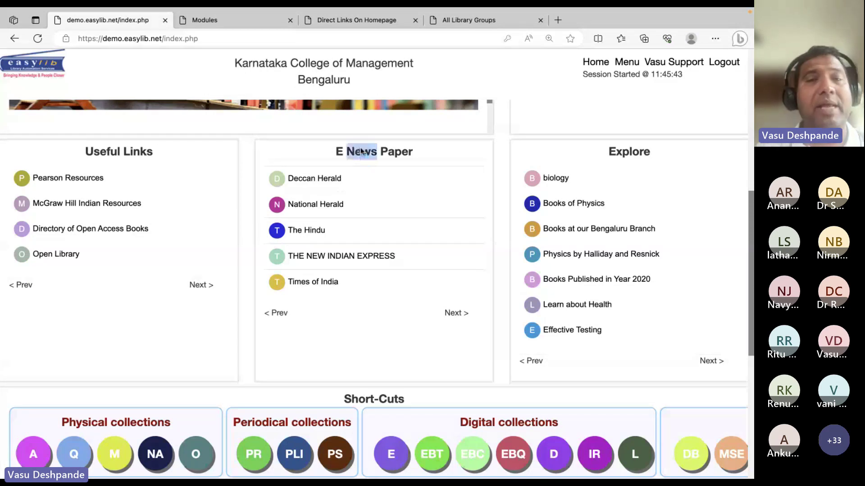
pyautogui.click(361, 153)
pyautogui.scroll(-7, 333, 345)
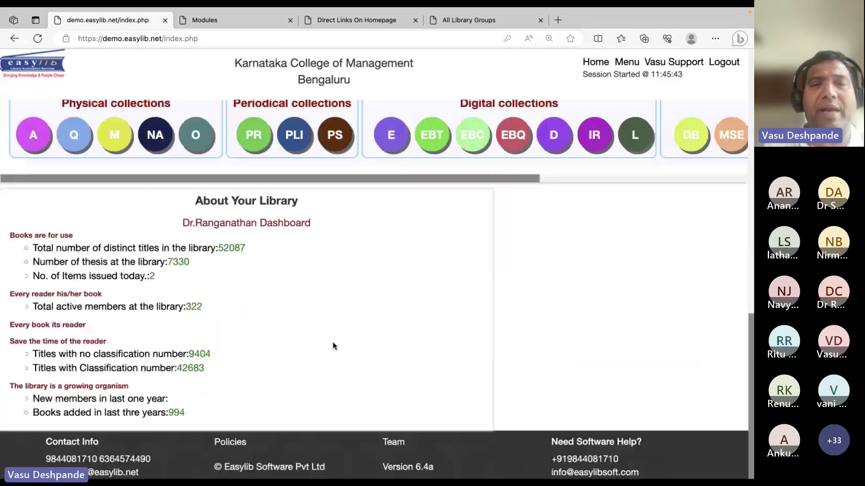
pyautogui.scroll(8, 328, 236)
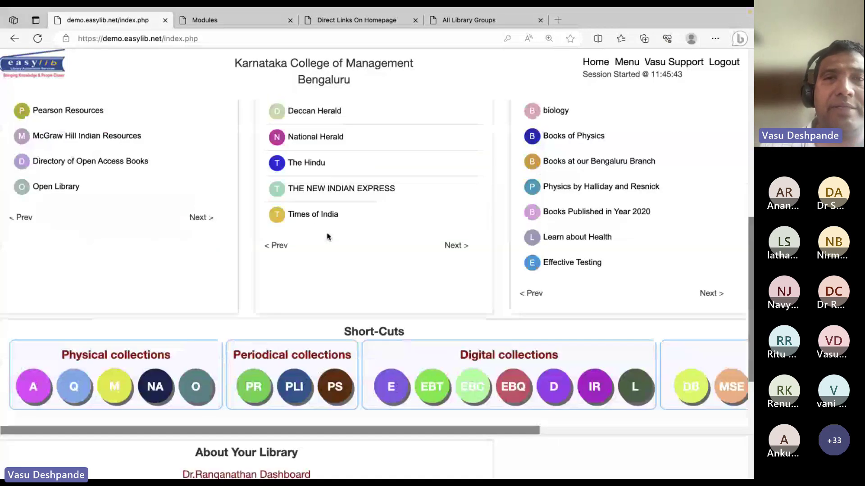
pyautogui.click(225, 20)
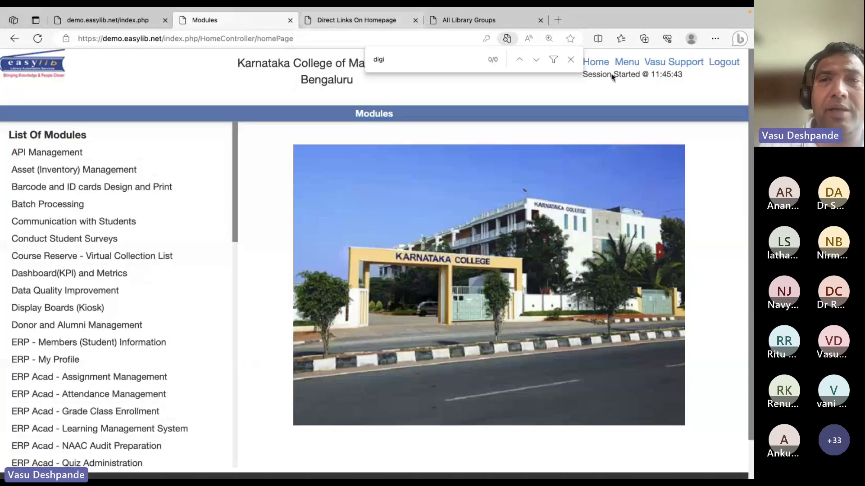
pyautogui.click(570, 60)
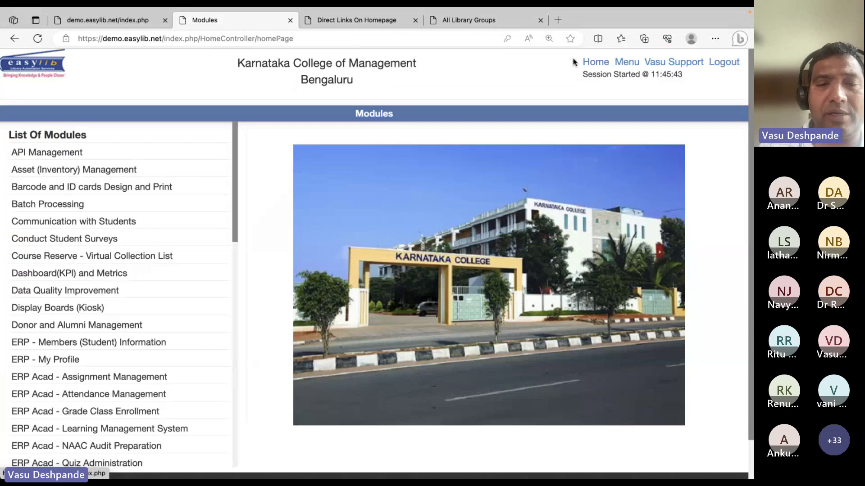
pyautogui.hotkey('ctrl', 'f')
pyautogui.write('opac')
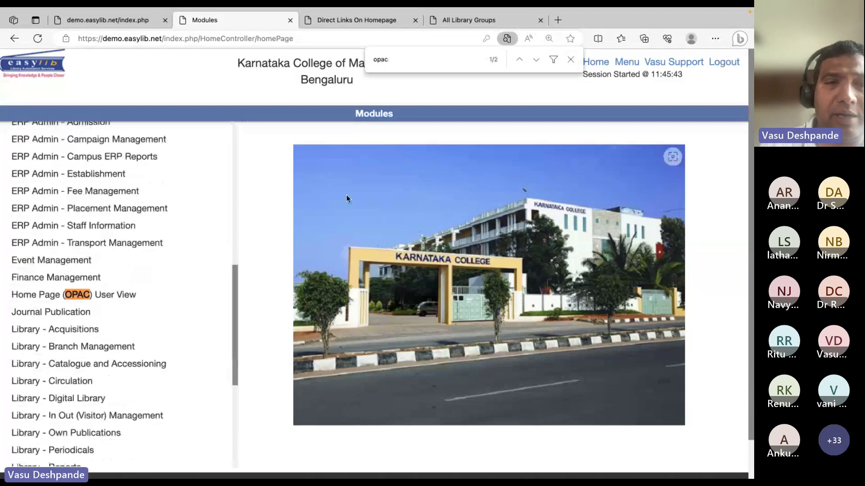
pyautogui.scroll(-5, 144, 297)
pyautogui.click(119, 355)
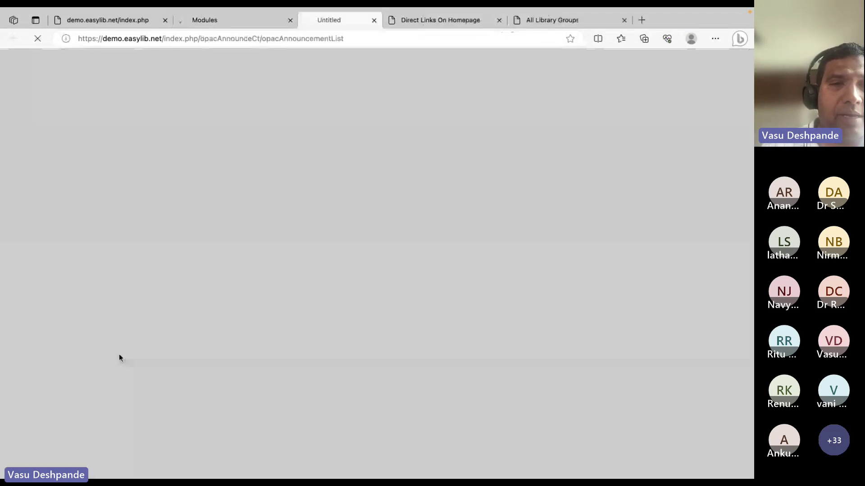
pyautogui.scroll(-5, 52, 317)
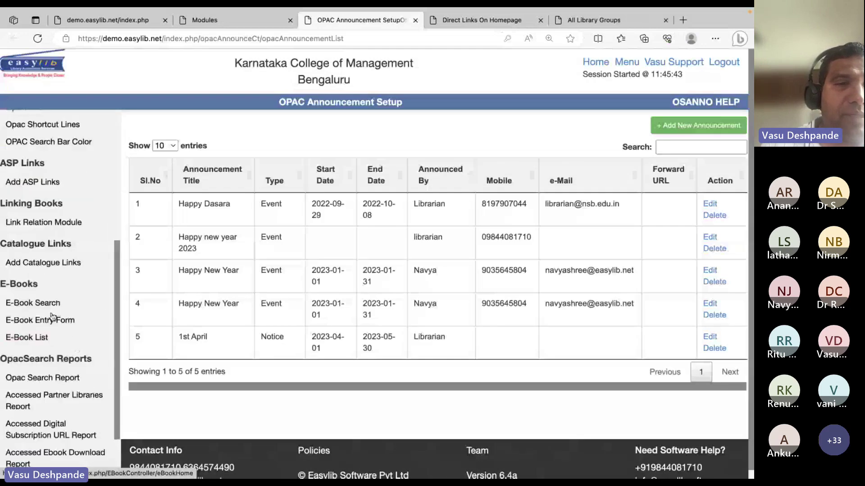
pyautogui.click(45, 303)
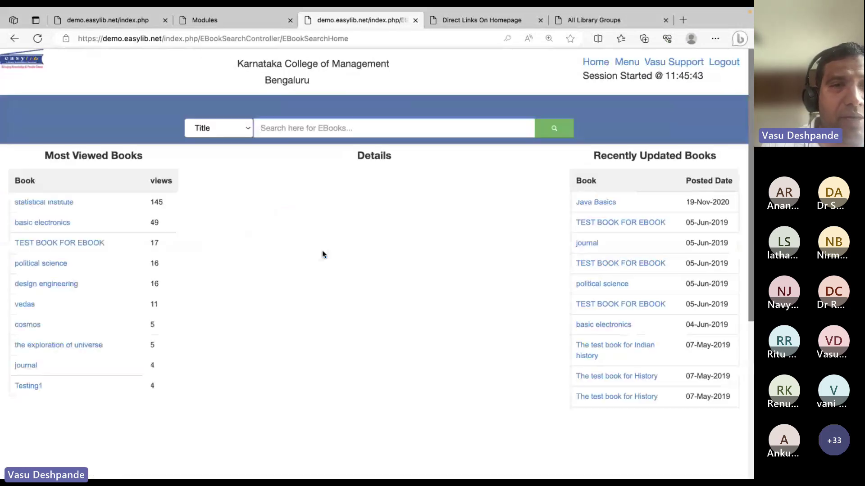
pyautogui.click(15, 38)
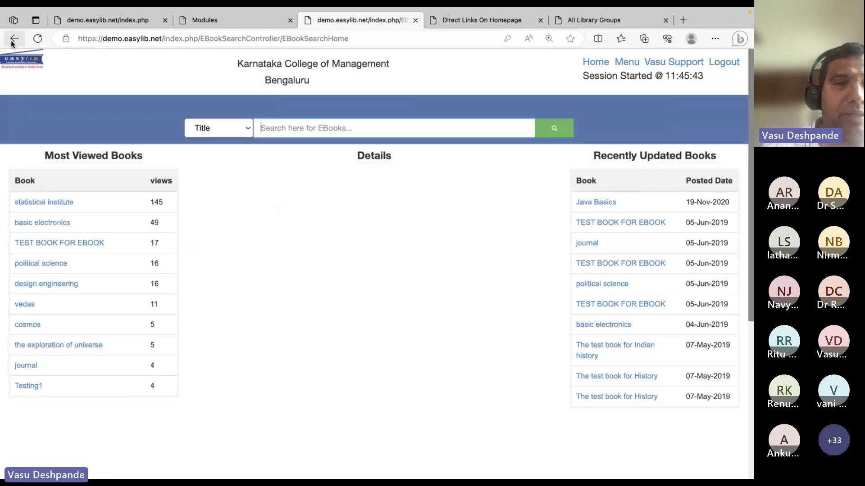
pyautogui.scroll(-10, 42, 374)
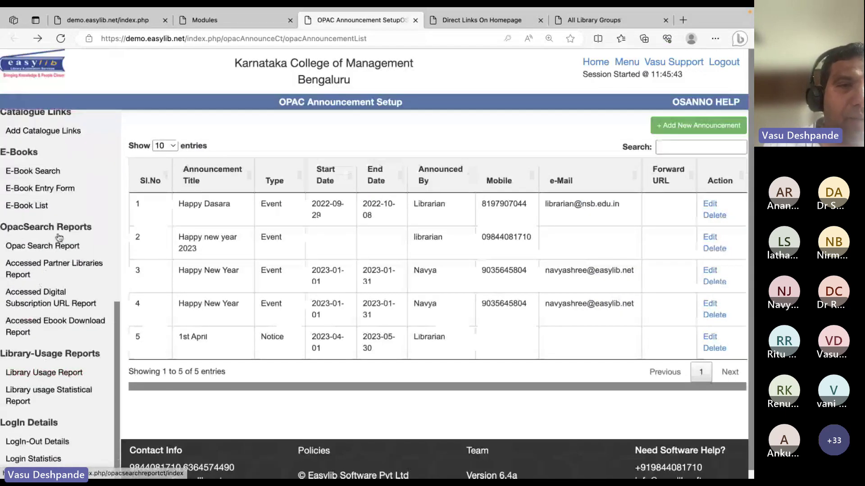
# Review the Opac Search Report
pyautogui.click(42, 246)
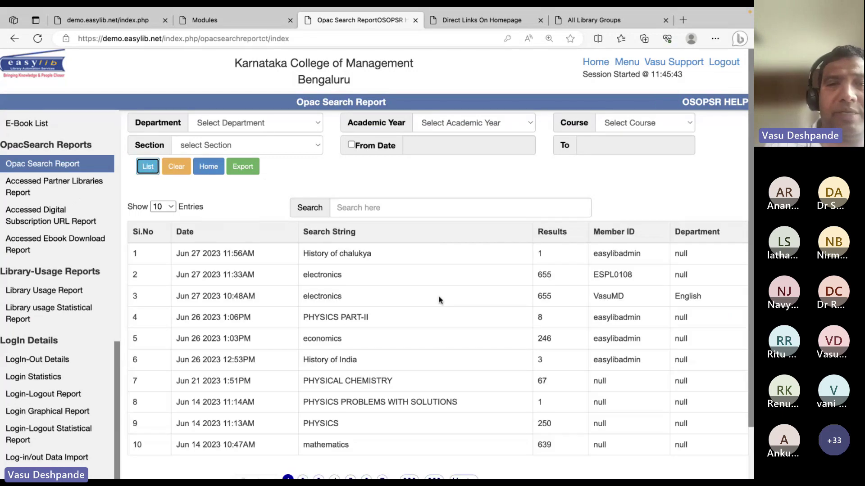
pyautogui.rightClick(439, 295)
pyautogui.click(409, 283)
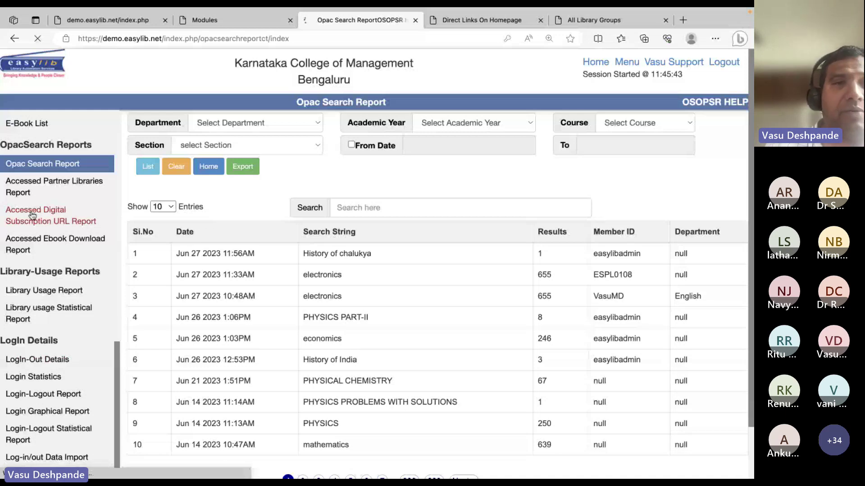
# Check the Accessed Digital Subscription URL and Accessed Ebook Download reports, then open Library Usage Report
pyautogui.click(31, 216)
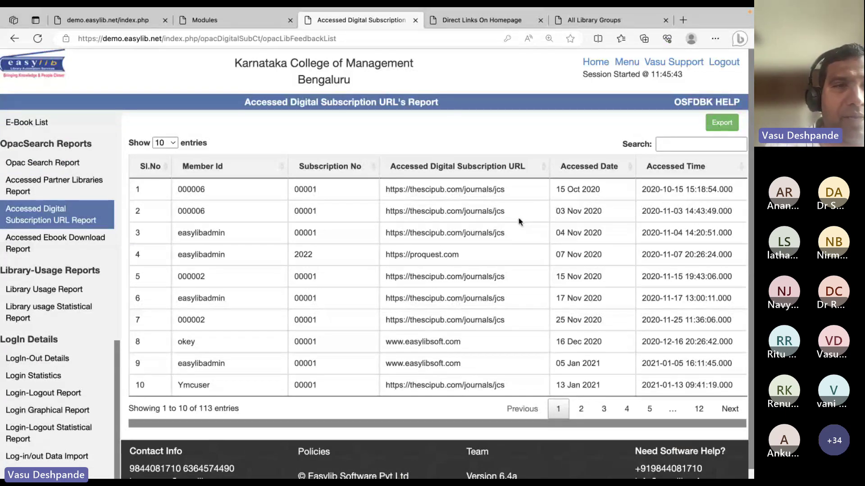
pyautogui.click(54, 243)
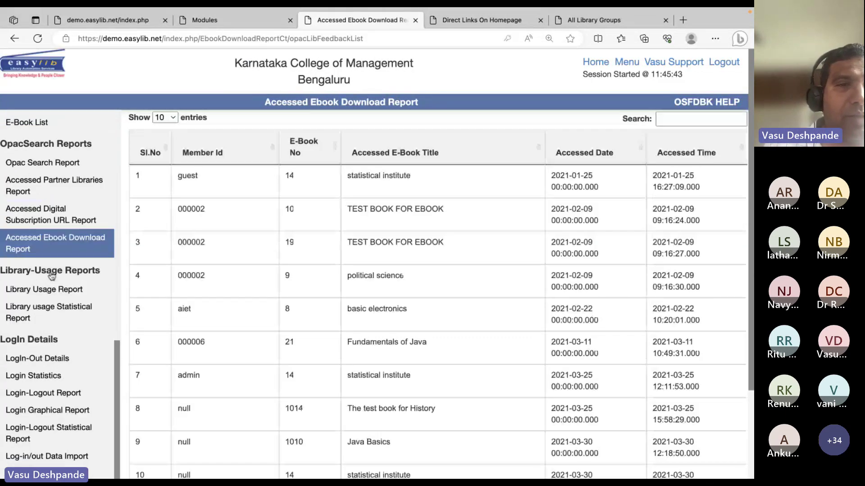
pyautogui.click(44, 289)
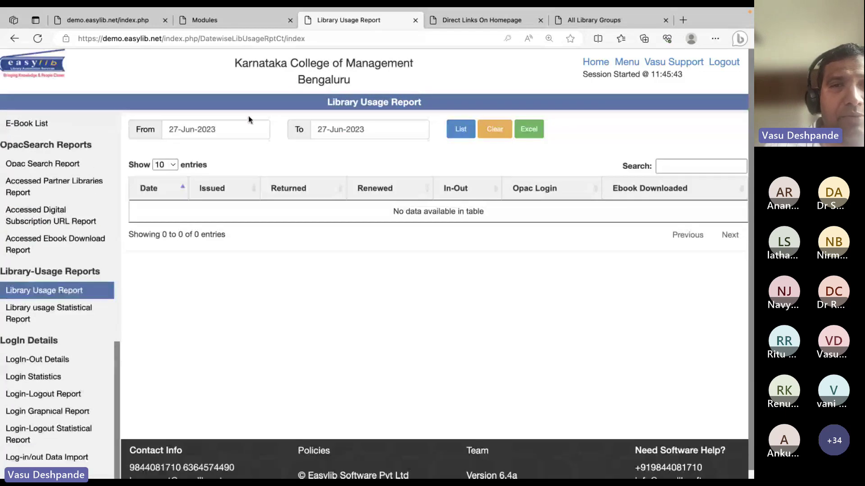
# List library usage from 01-Jun-2023 to 27-Jun-2023
pyautogui.click(244, 126)
pyautogui.click(249, 185)
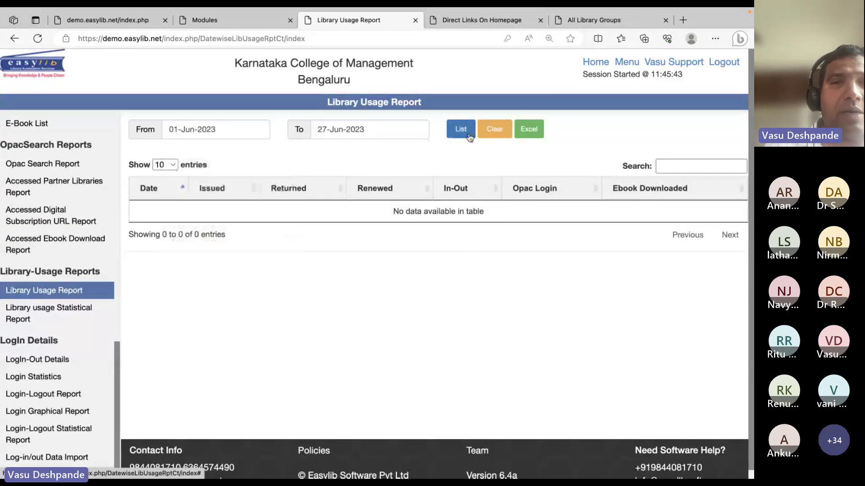
pyautogui.click(469, 134)
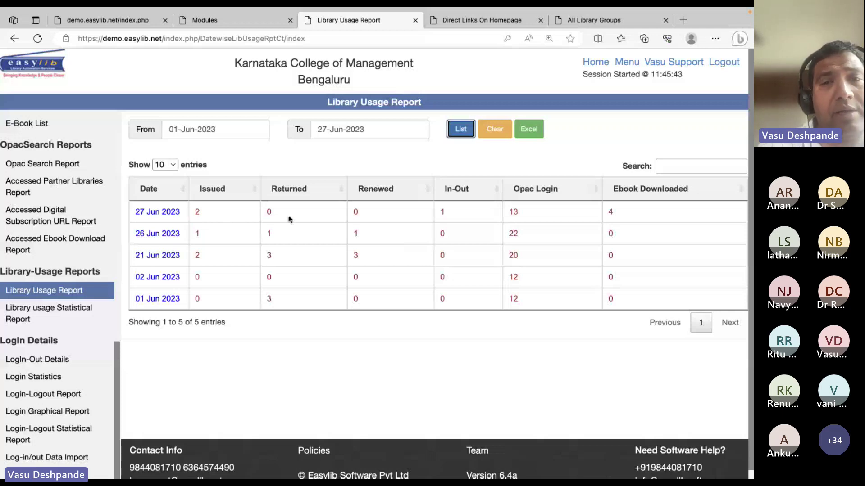
# Highlight the Opac Login count of 13, then open the daily LogIn-Out Details
pyautogui.click(455, 214)
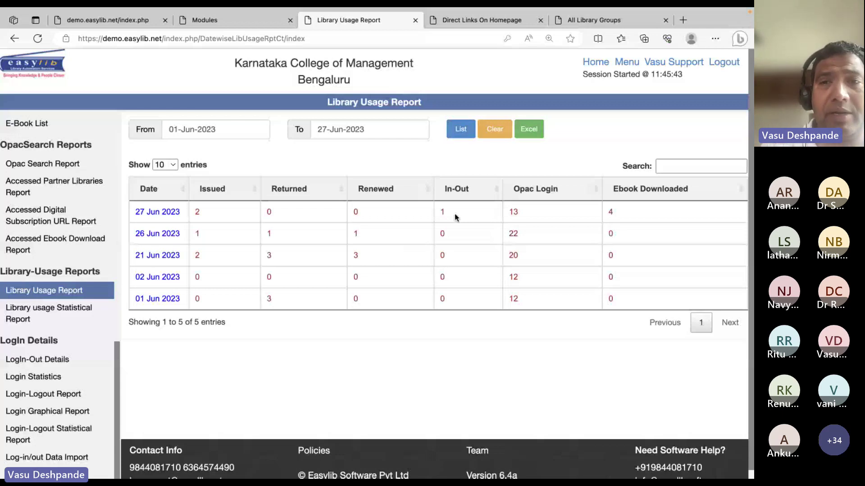
pyautogui.doubleClick(519, 212)
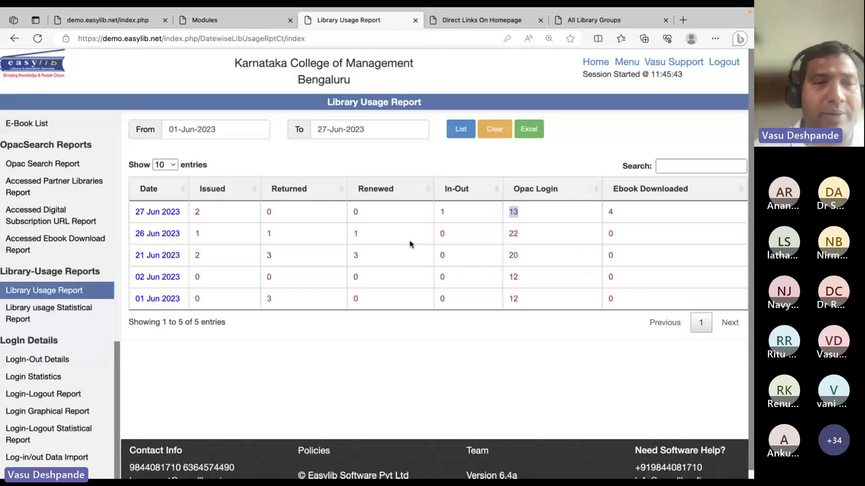
pyautogui.click(62, 362)
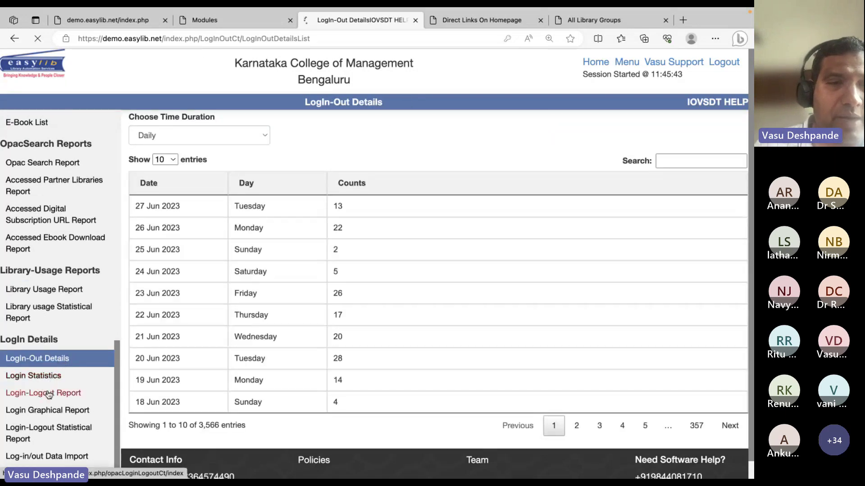
# Open Login Statistics and pick how the statistics are grouped
pyautogui.click(61, 377)
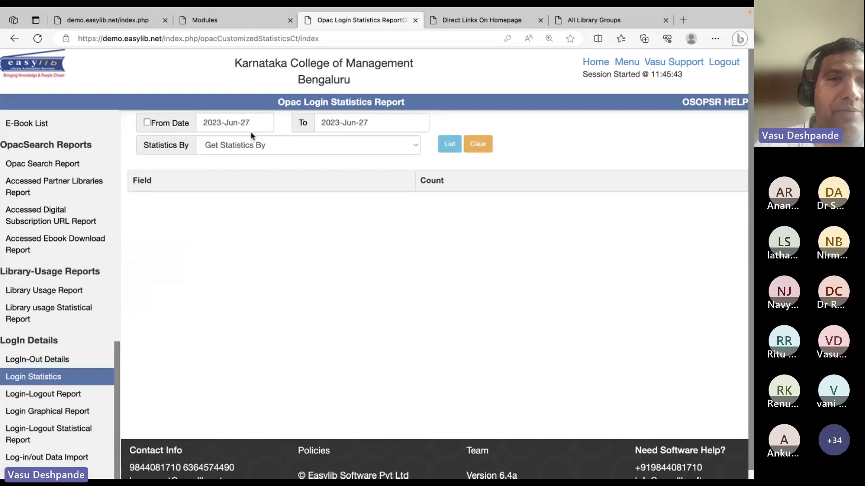
pyautogui.click(248, 147)
pyautogui.click(244, 157)
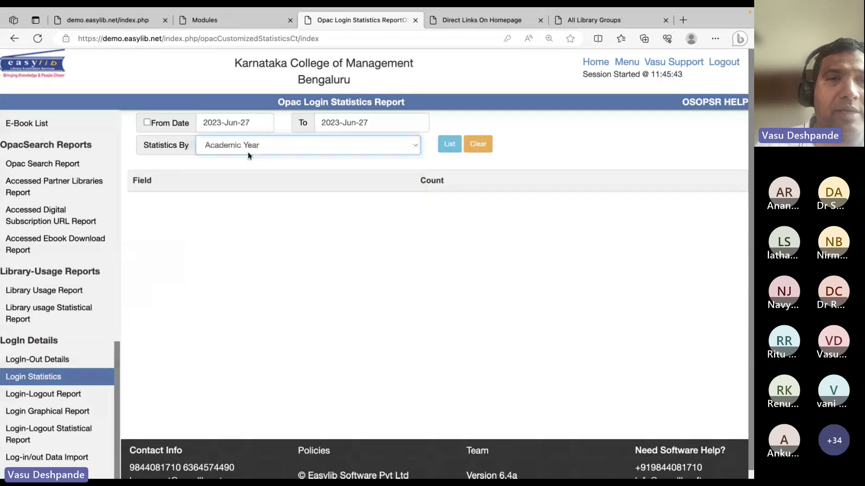
pyautogui.click(251, 150)
# List OPAC login counts by member type from 2023-Jan-01 to 2023-Jun-27
pyautogui.click(243, 145)
pyautogui.click(247, 129)
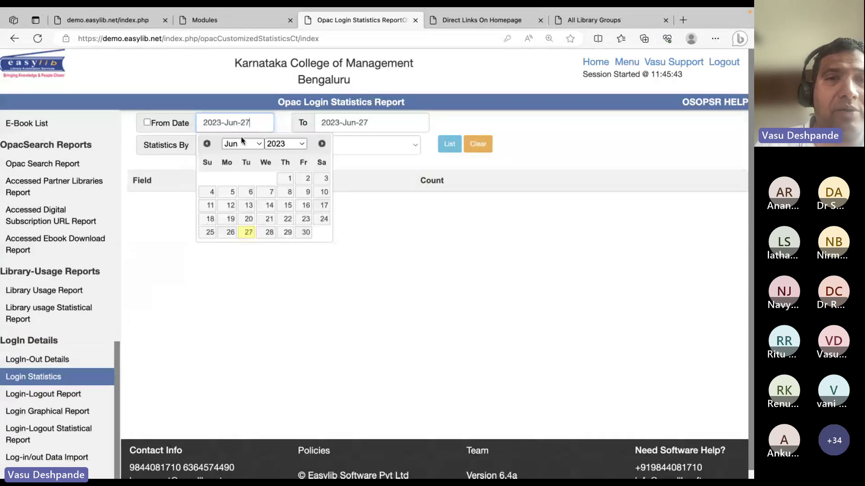
pyautogui.click(243, 143)
pyautogui.click(244, 144)
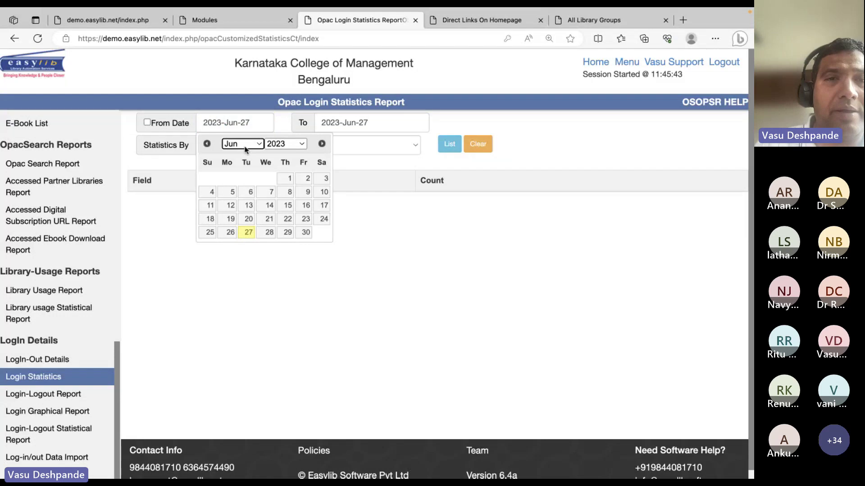
pyautogui.click(246, 149)
pyautogui.click(250, 77)
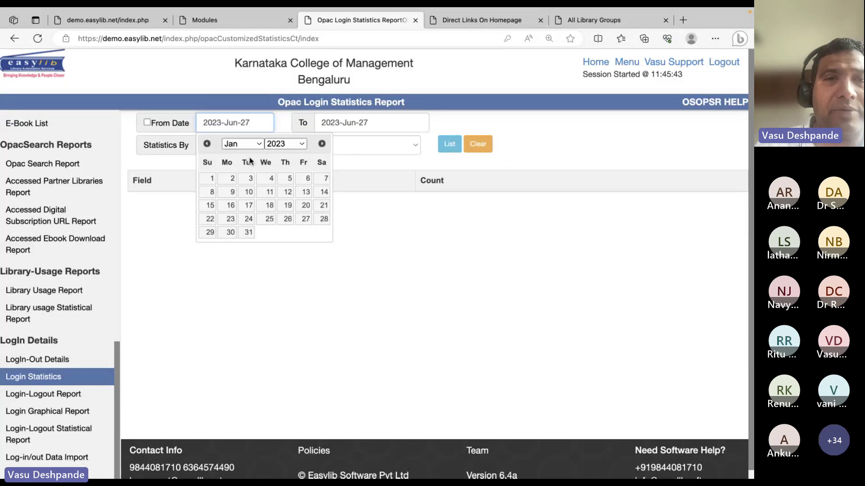
pyautogui.click(210, 178)
pyautogui.click(450, 144)
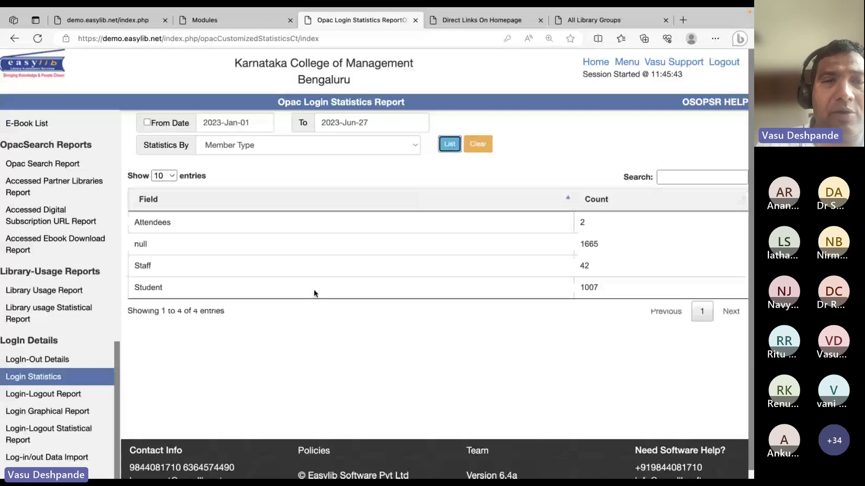
# Open the Login-Logout Report for 27 Jun 2023
pyautogui.rightClick(557, 305)
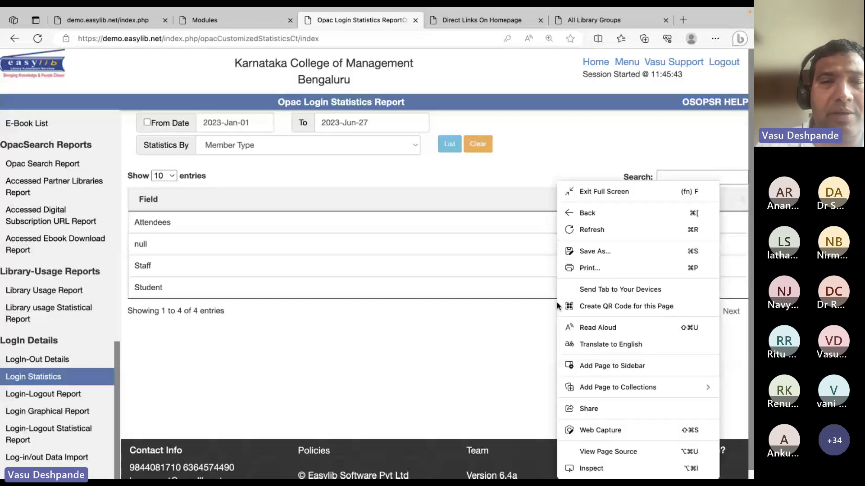
pyautogui.click(478, 285)
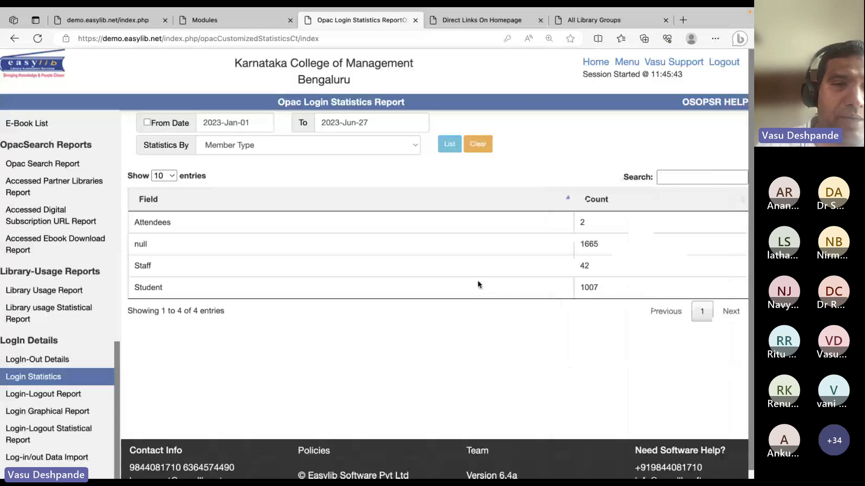
pyautogui.click(43, 394)
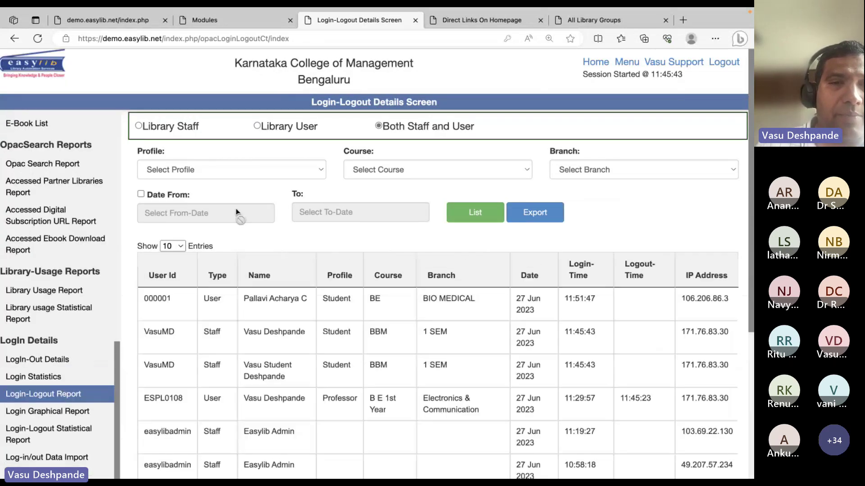
# Scroll through the staff and user login-logout records, then open Login Graphical Report
pyautogui.scroll(-3, 379, 377)
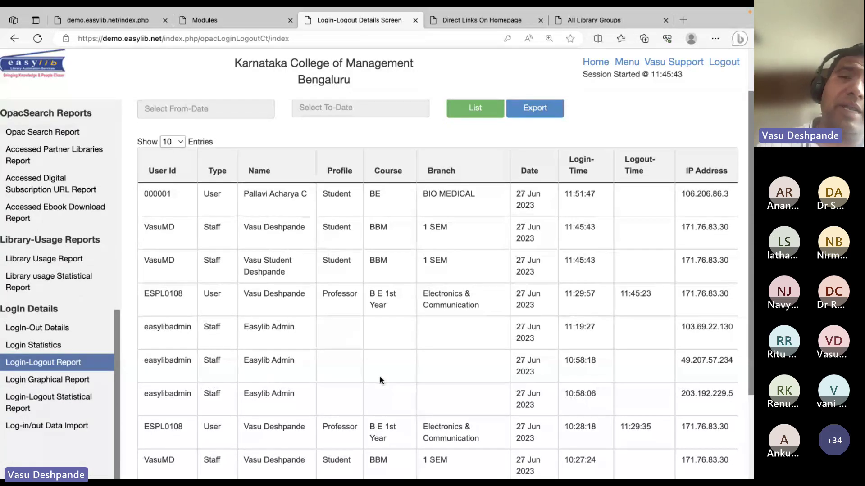
pyautogui.rightClick(390, 293)
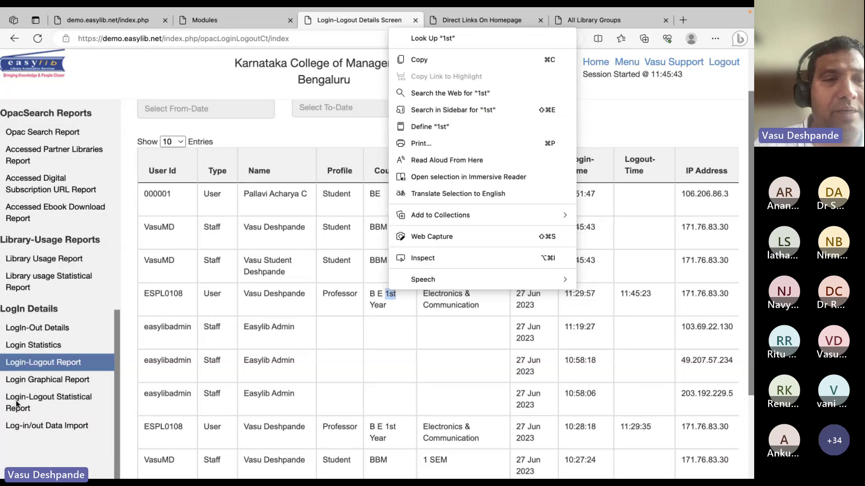
pyautogui.click(40, 428)
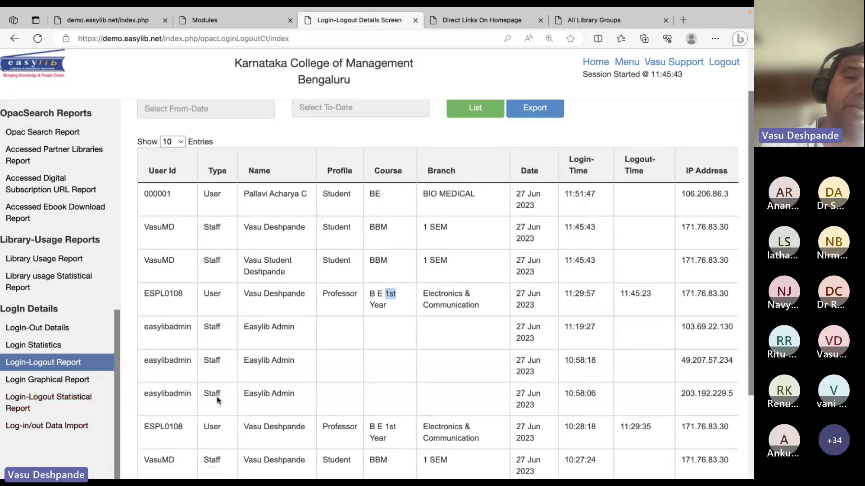
pyautogui.scroll(-1, 435, 368)
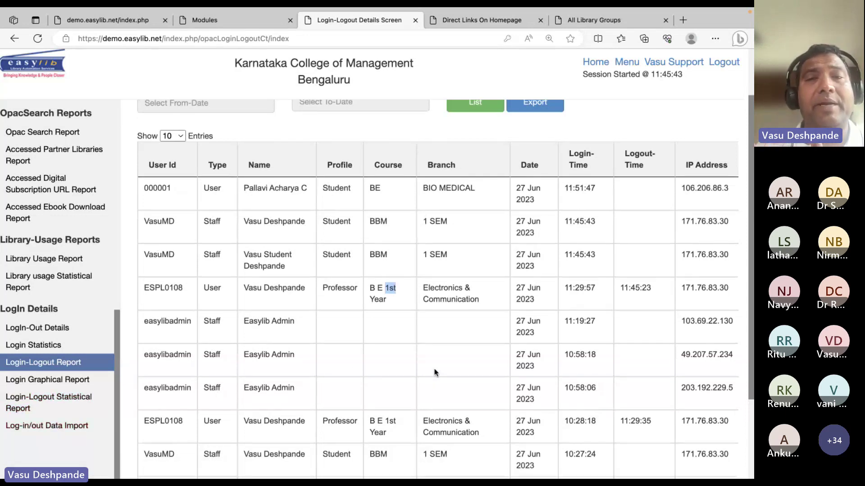
pyautogui.click(47, 380)
# Chart 2023 monthly staff and user logins, return home, and switch to the cloud benefits slide
pyautogui.click(255, 135)
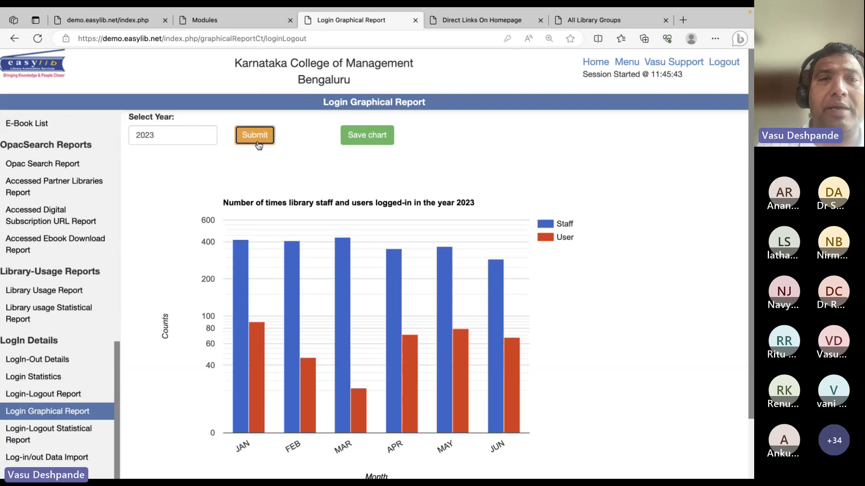
pyautogui.click(634, 64)
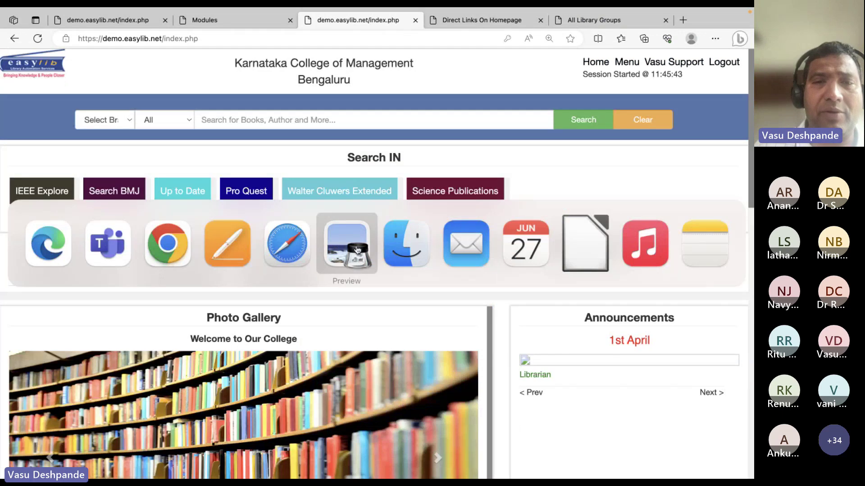
pyautogui.click(357, 249)
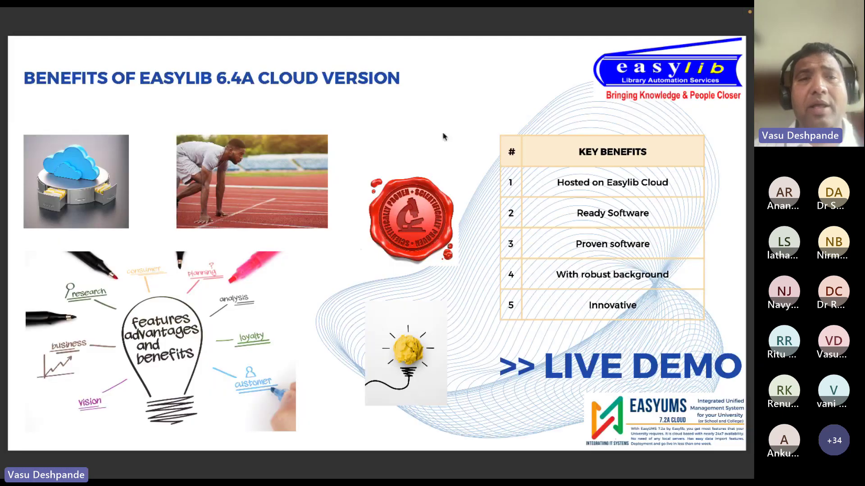